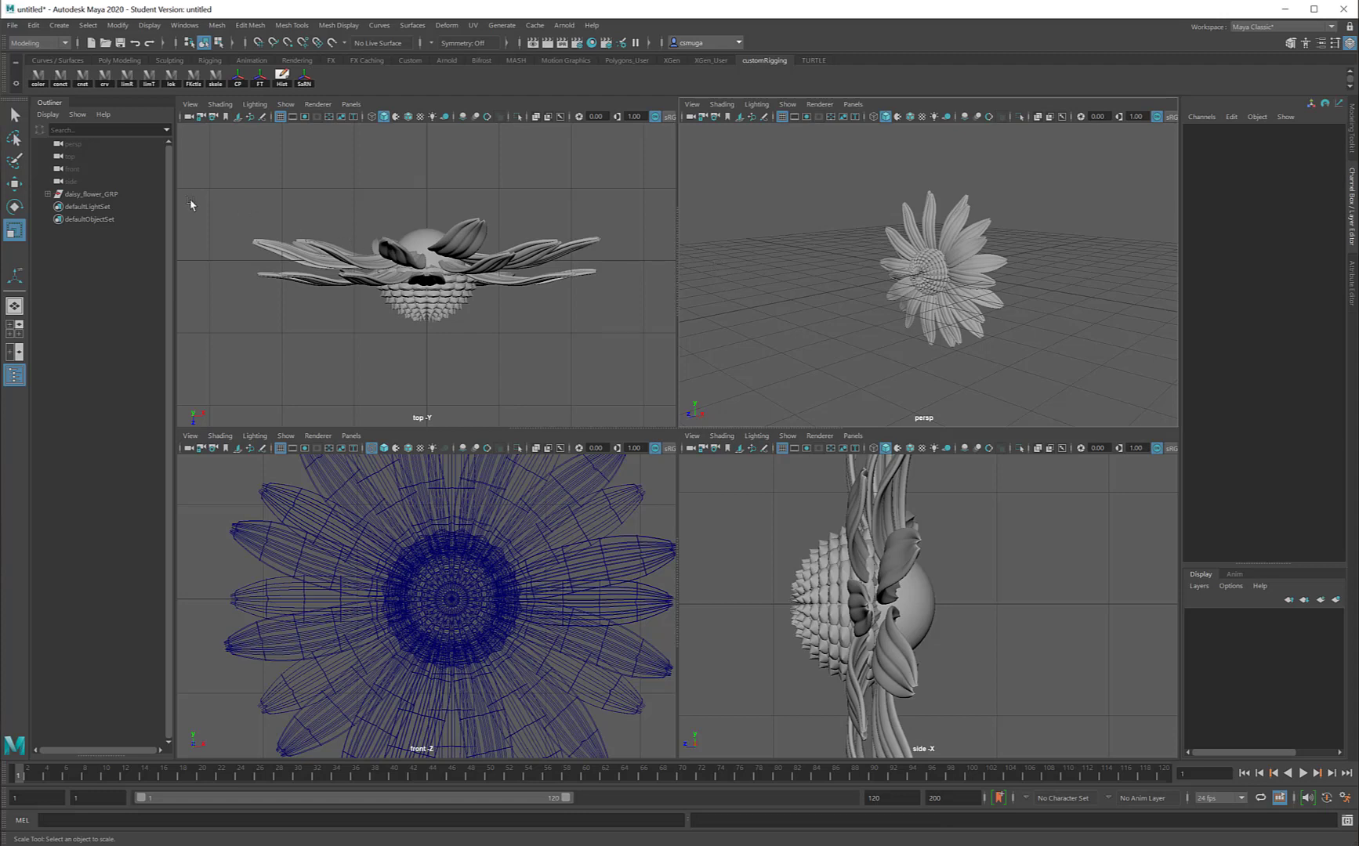
Step: Hide daisy_flower_GRP by setting its Visibility to 0, leaving nothing selected
left_click(113, 196)
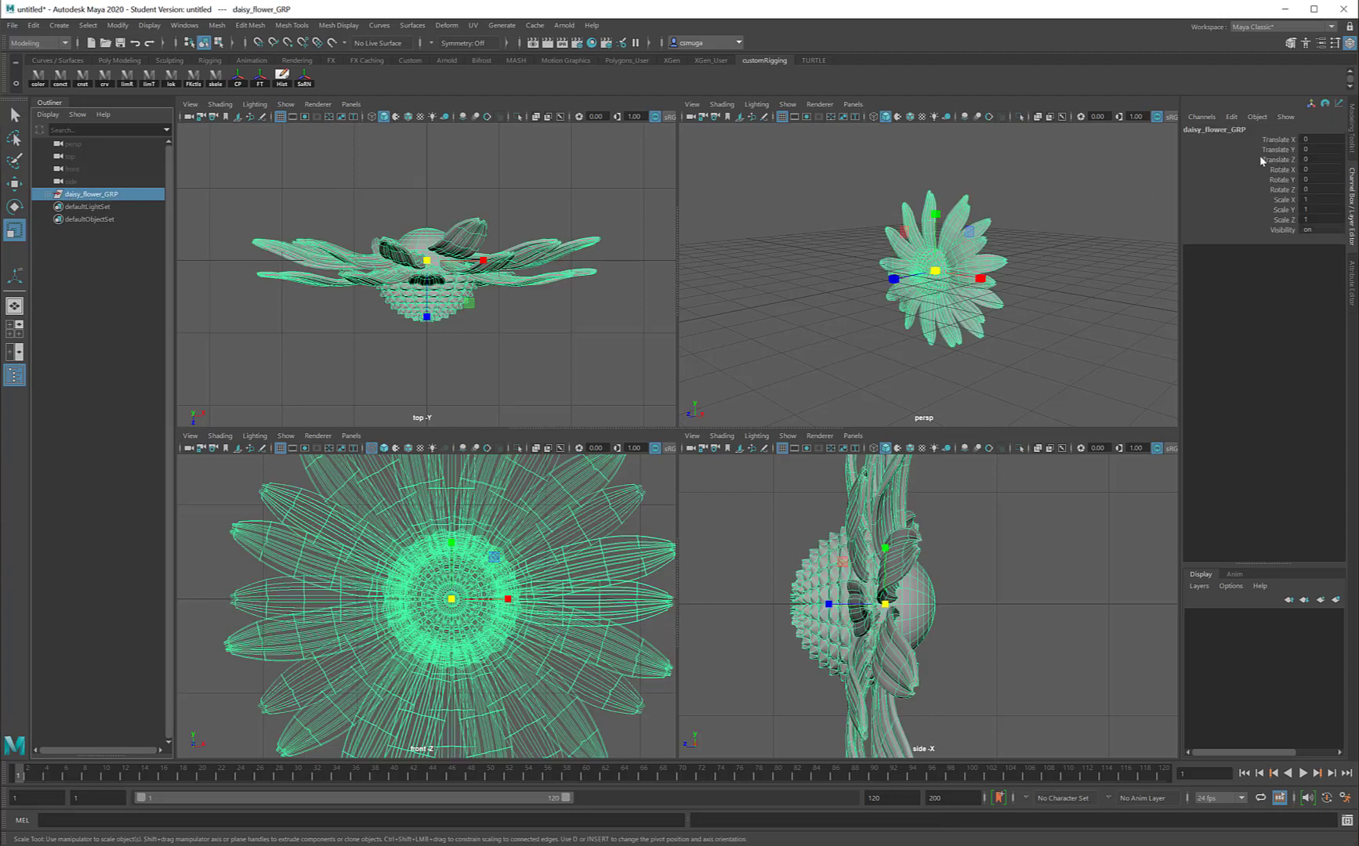
left_click(1321, 229)
type("0")
key("Return")
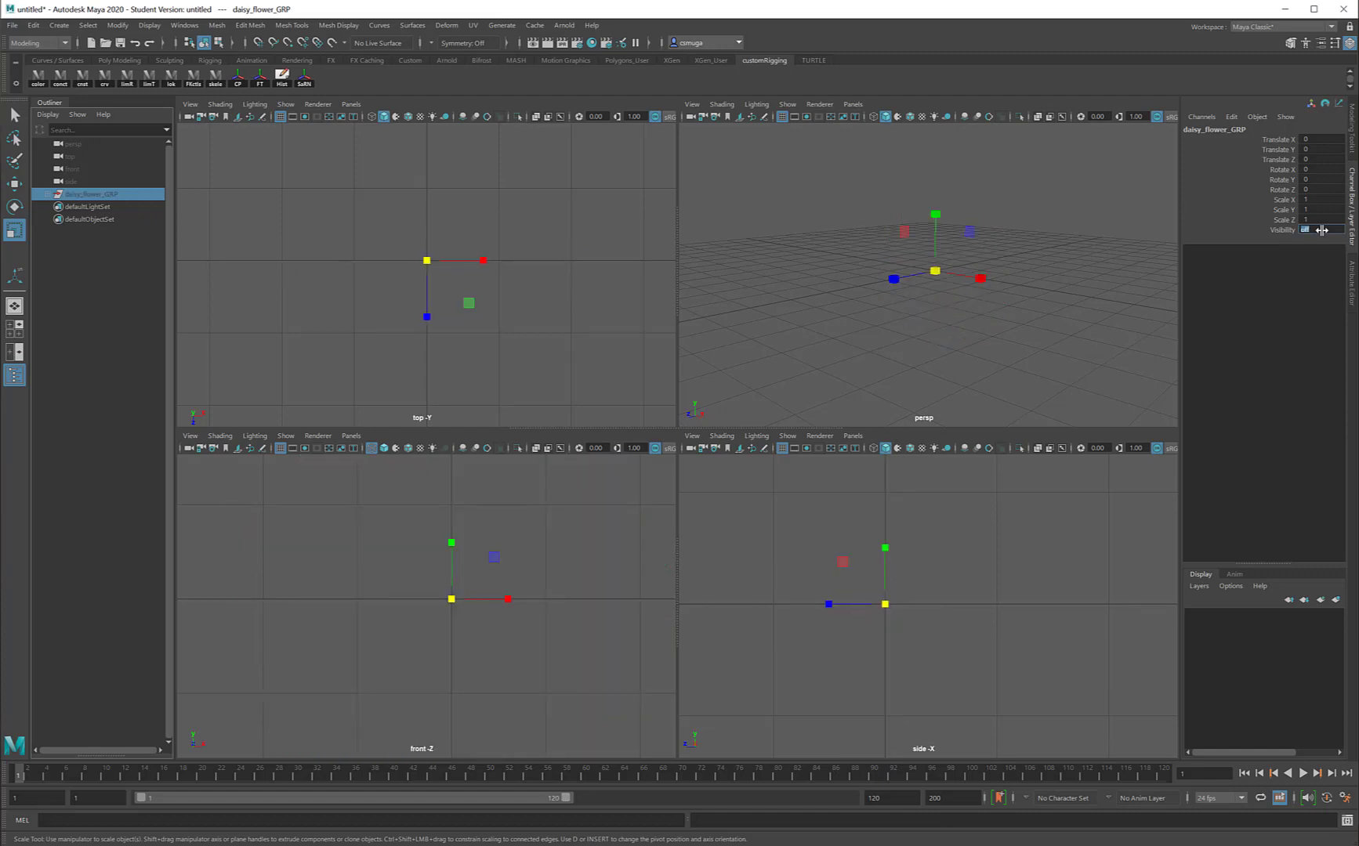
left_click(1022, 317)
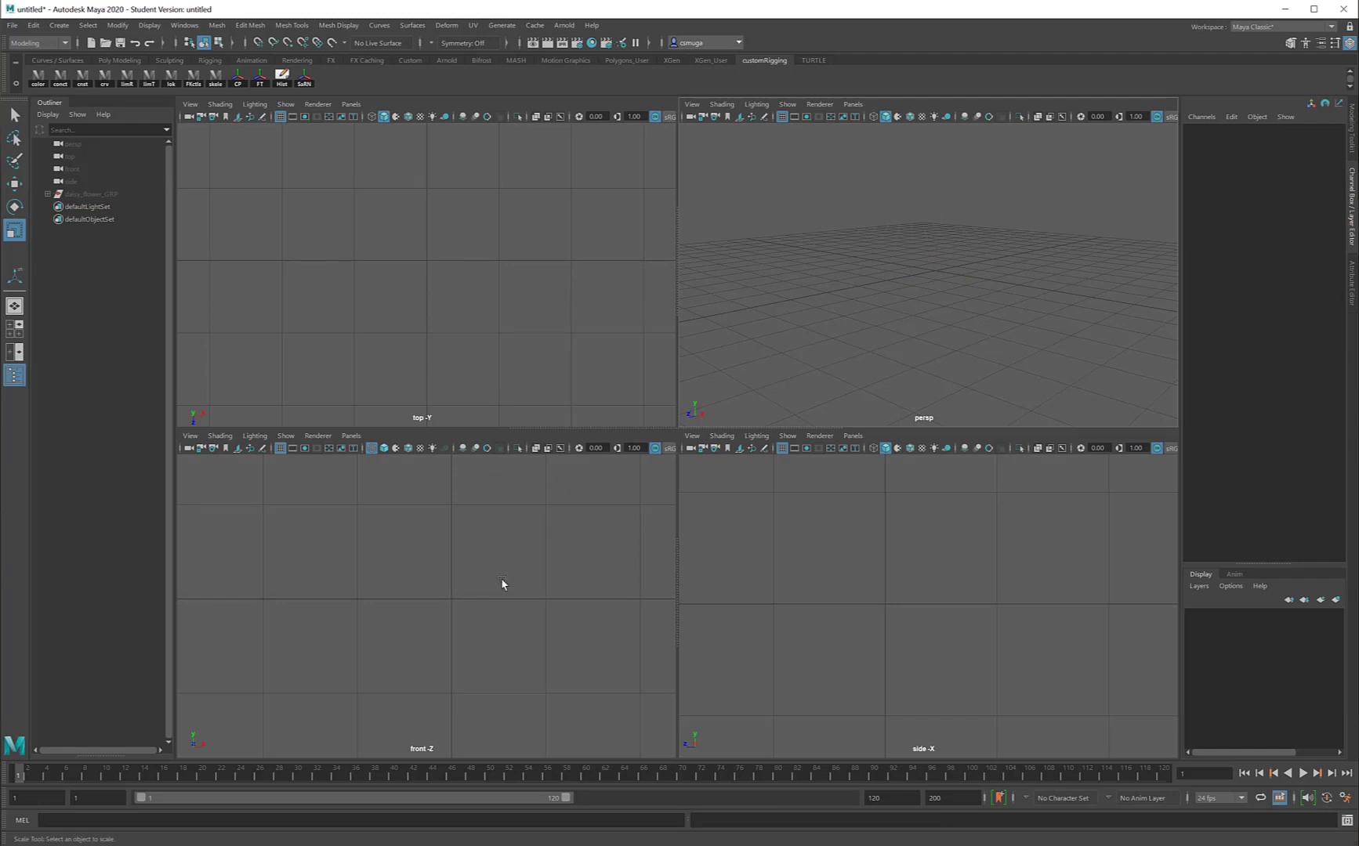
Step: Draw a winding open curve of looping bends around the origin in the maximized front view with the CV Curve Tool
key("space")
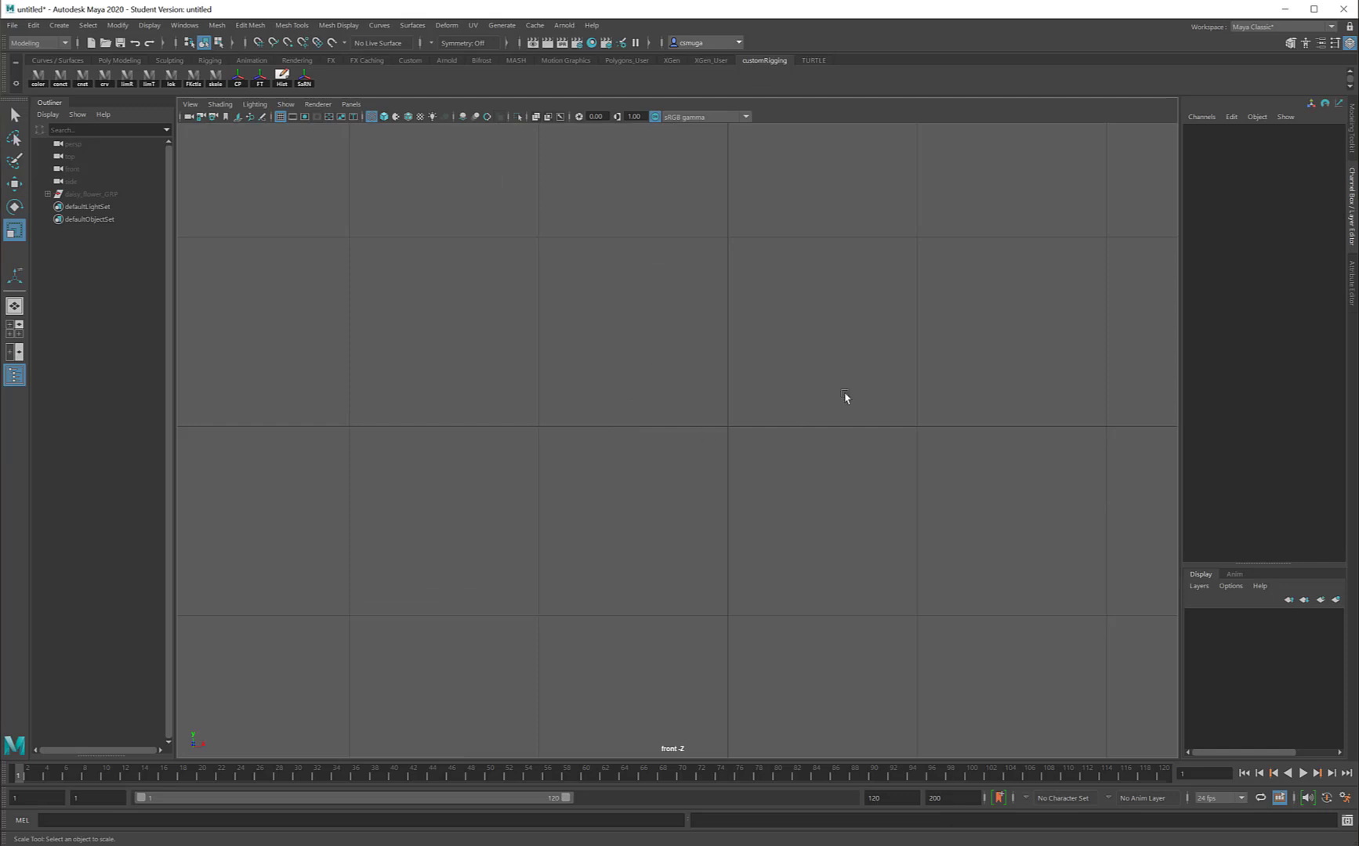
scroll(715, 397, "down", 5)
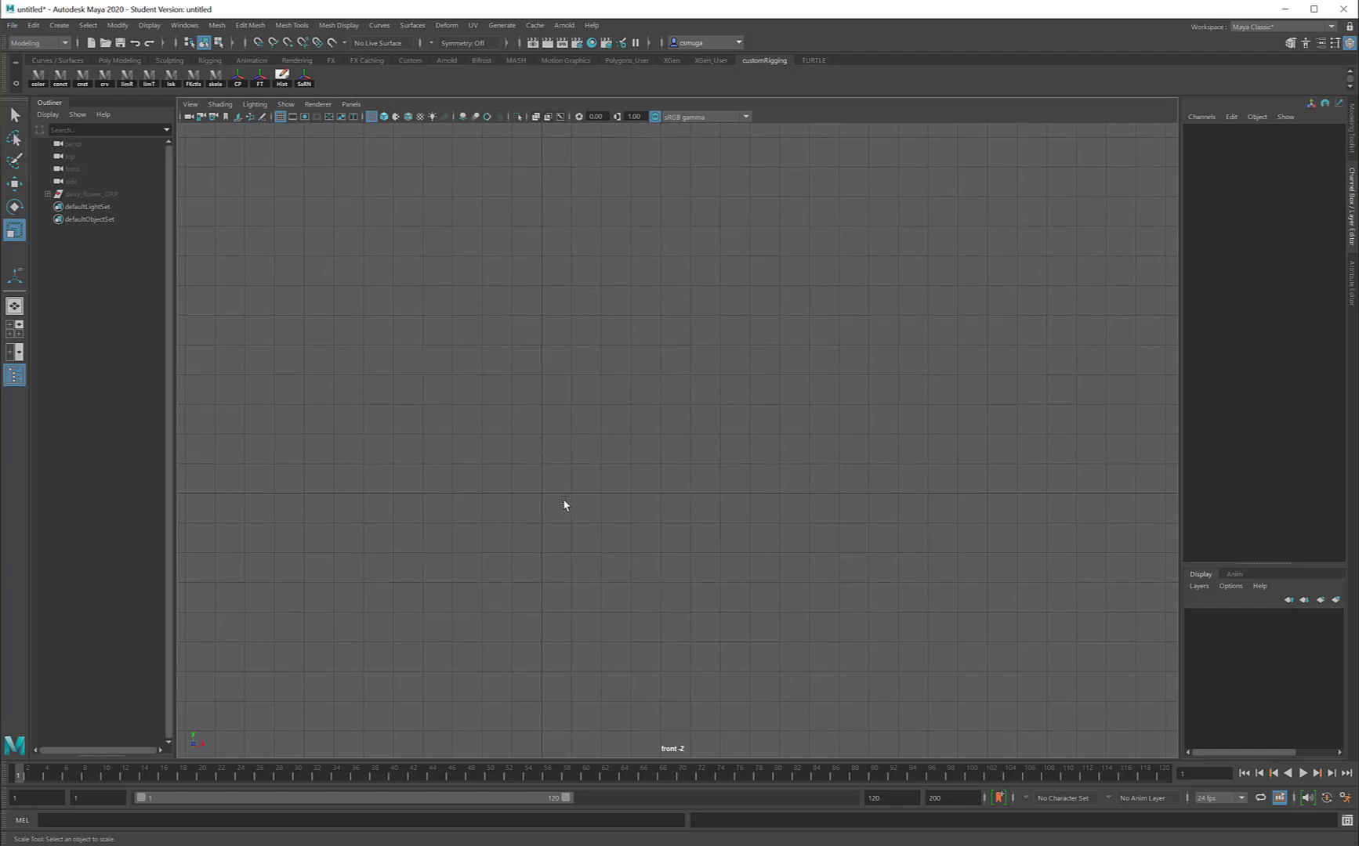
key("space")
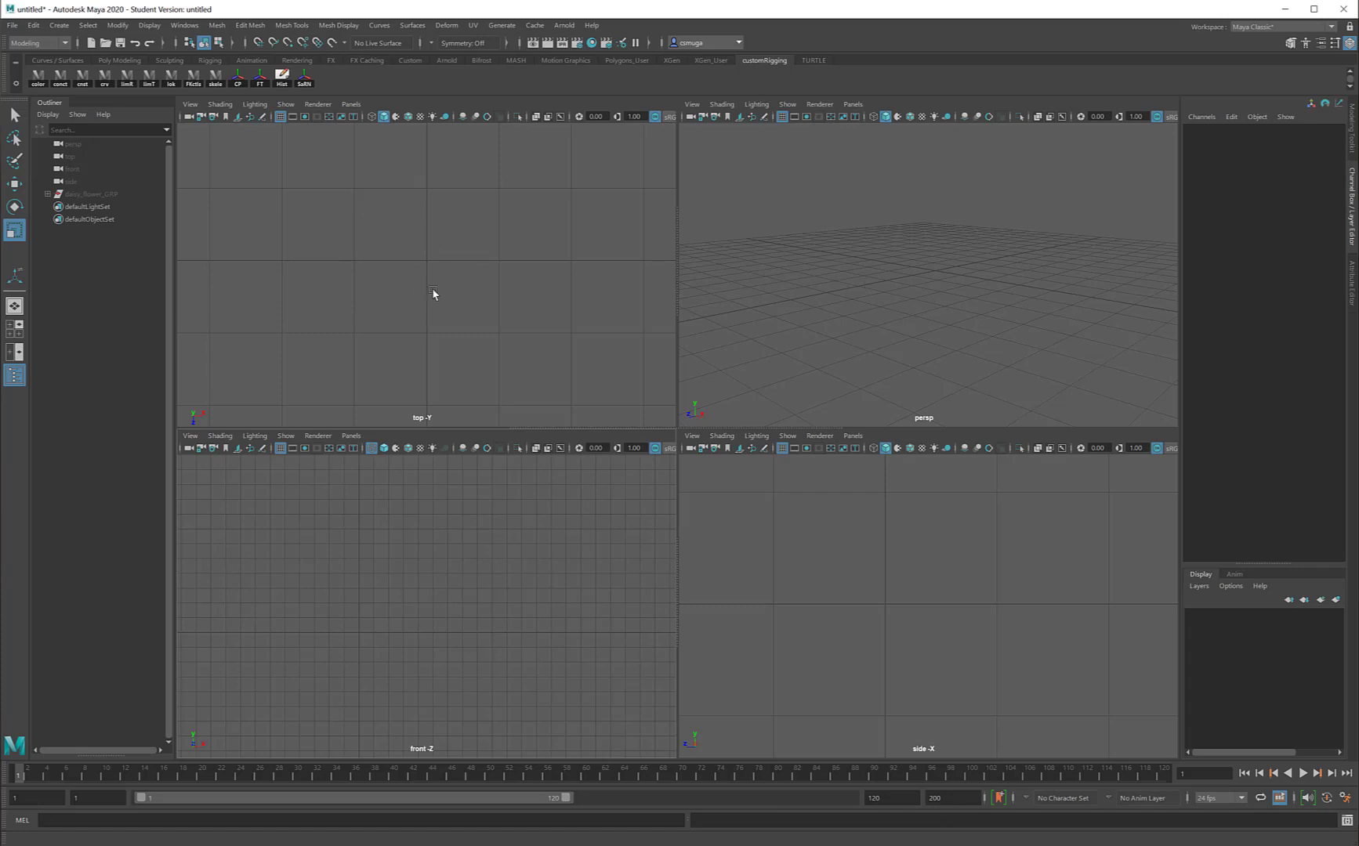
scroll(434, 294, "down", 3)
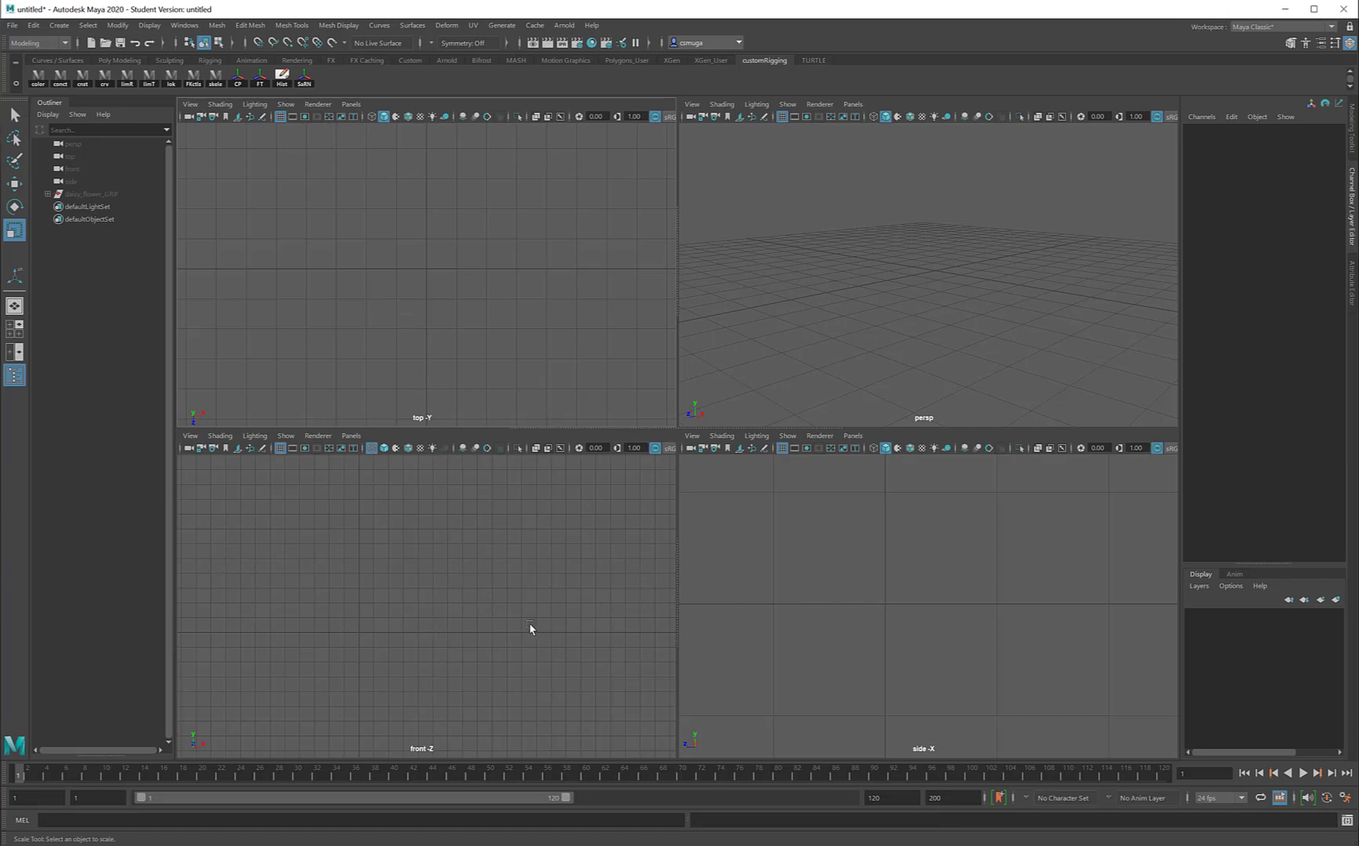
key("space")
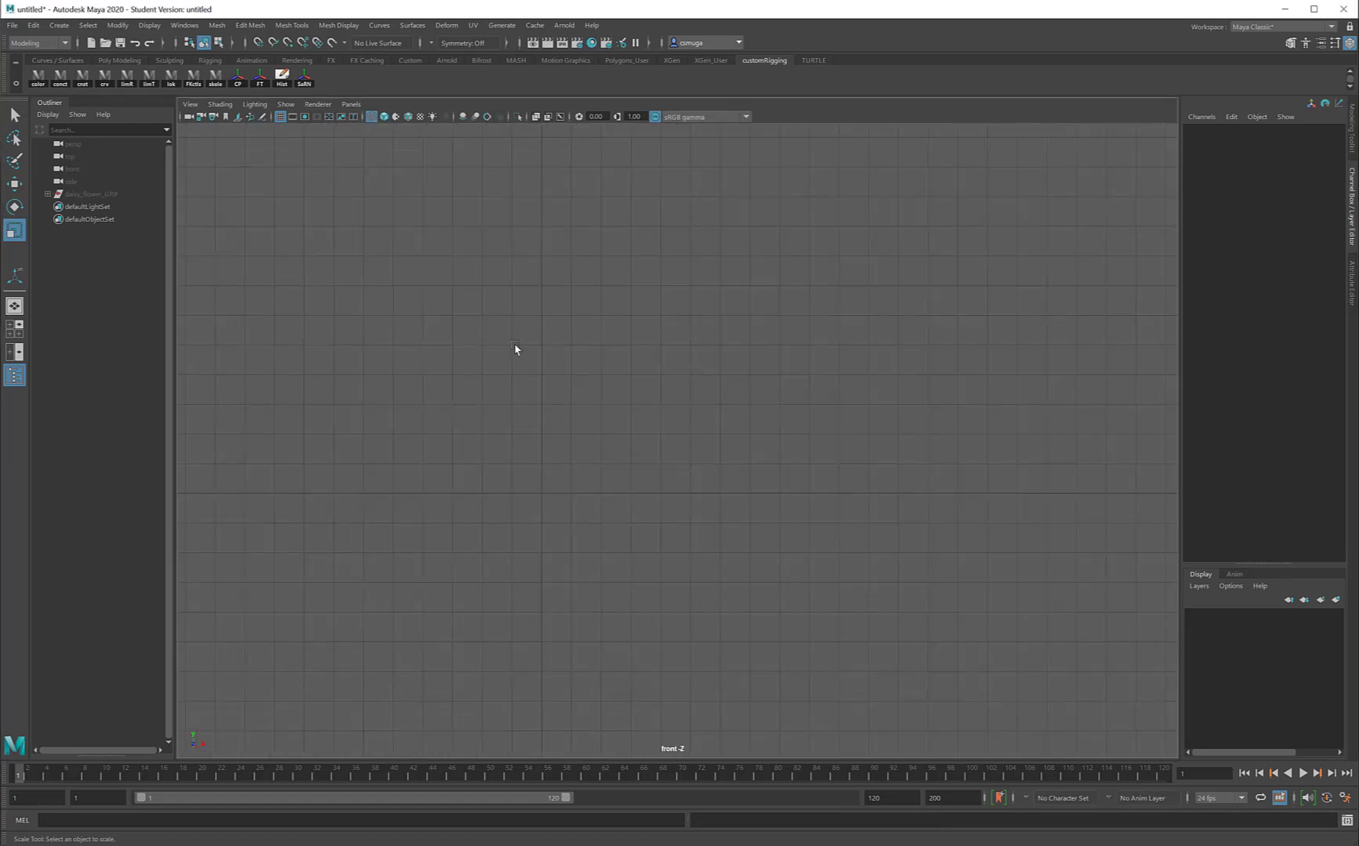
left_click(64, 29)
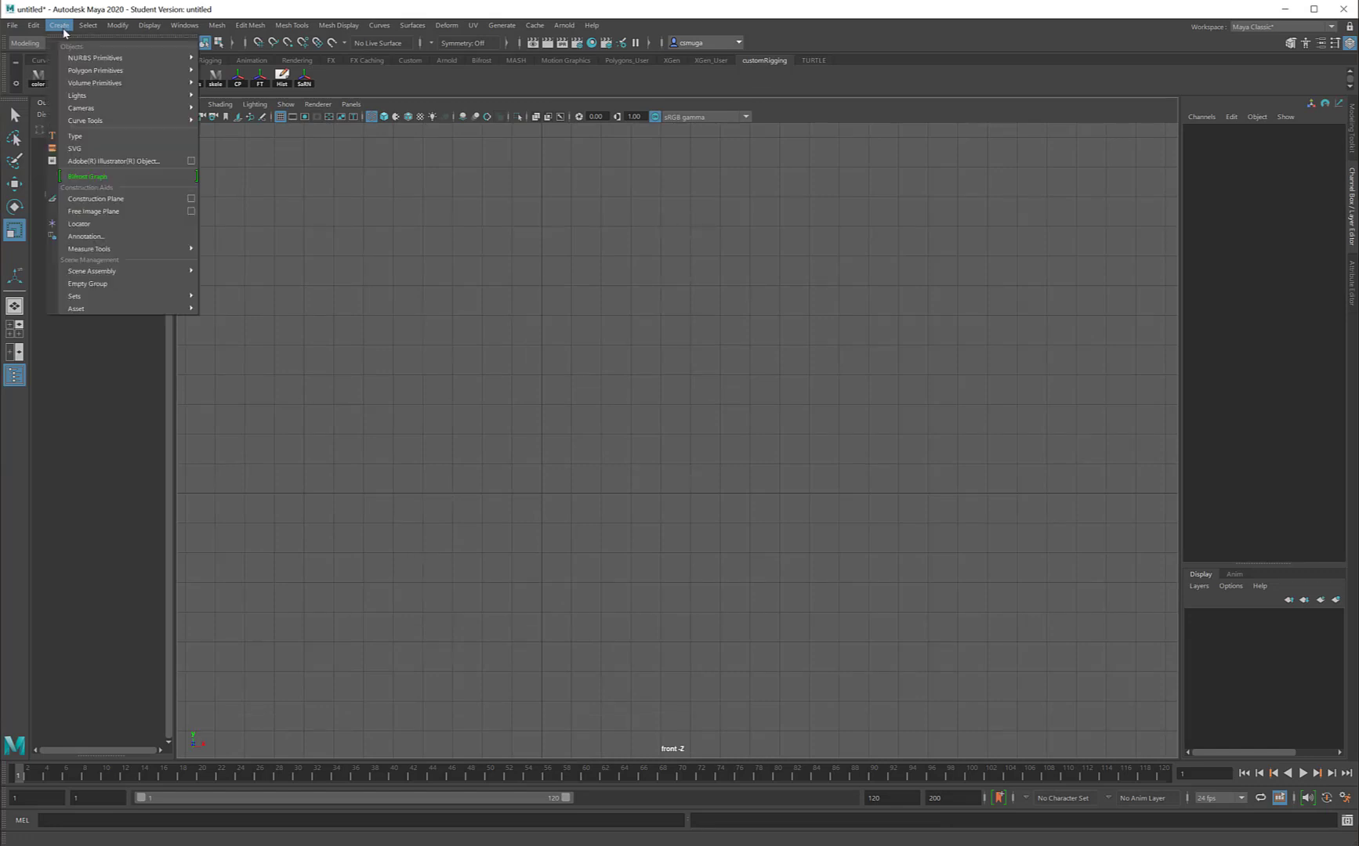
mouse_move(74, 124)
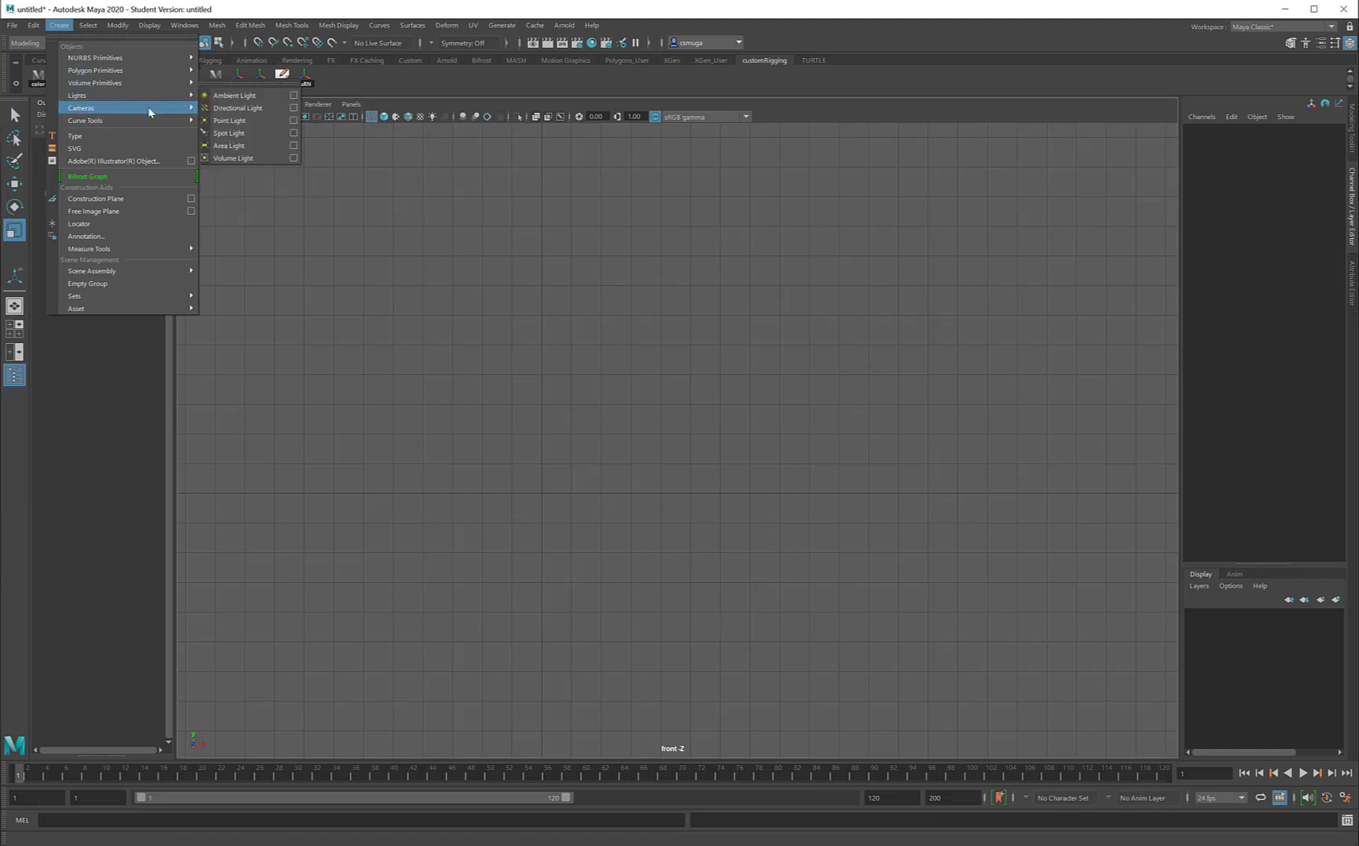
mouse_move(151, 119)
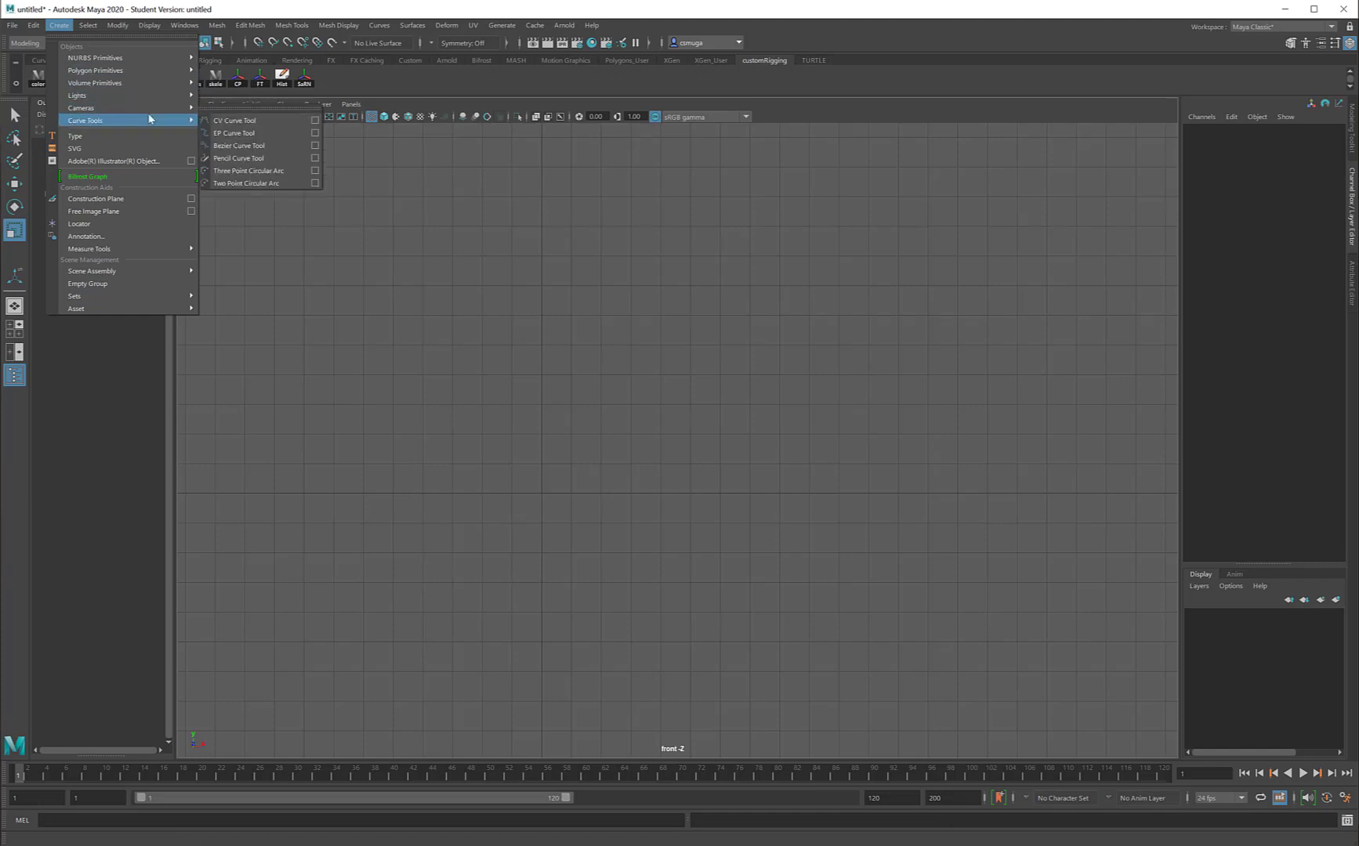
left_click(233, 121)
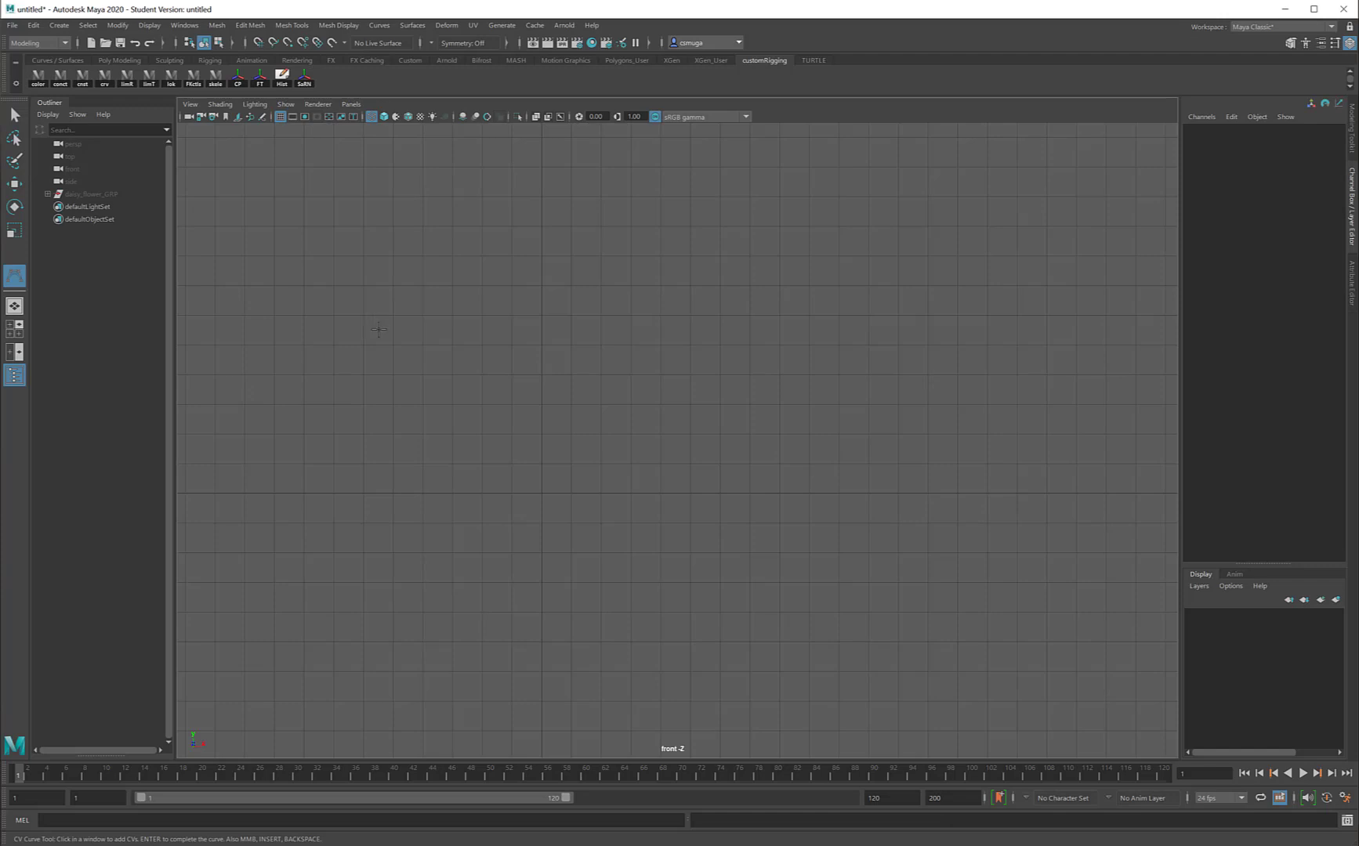
left_click(379, 329)
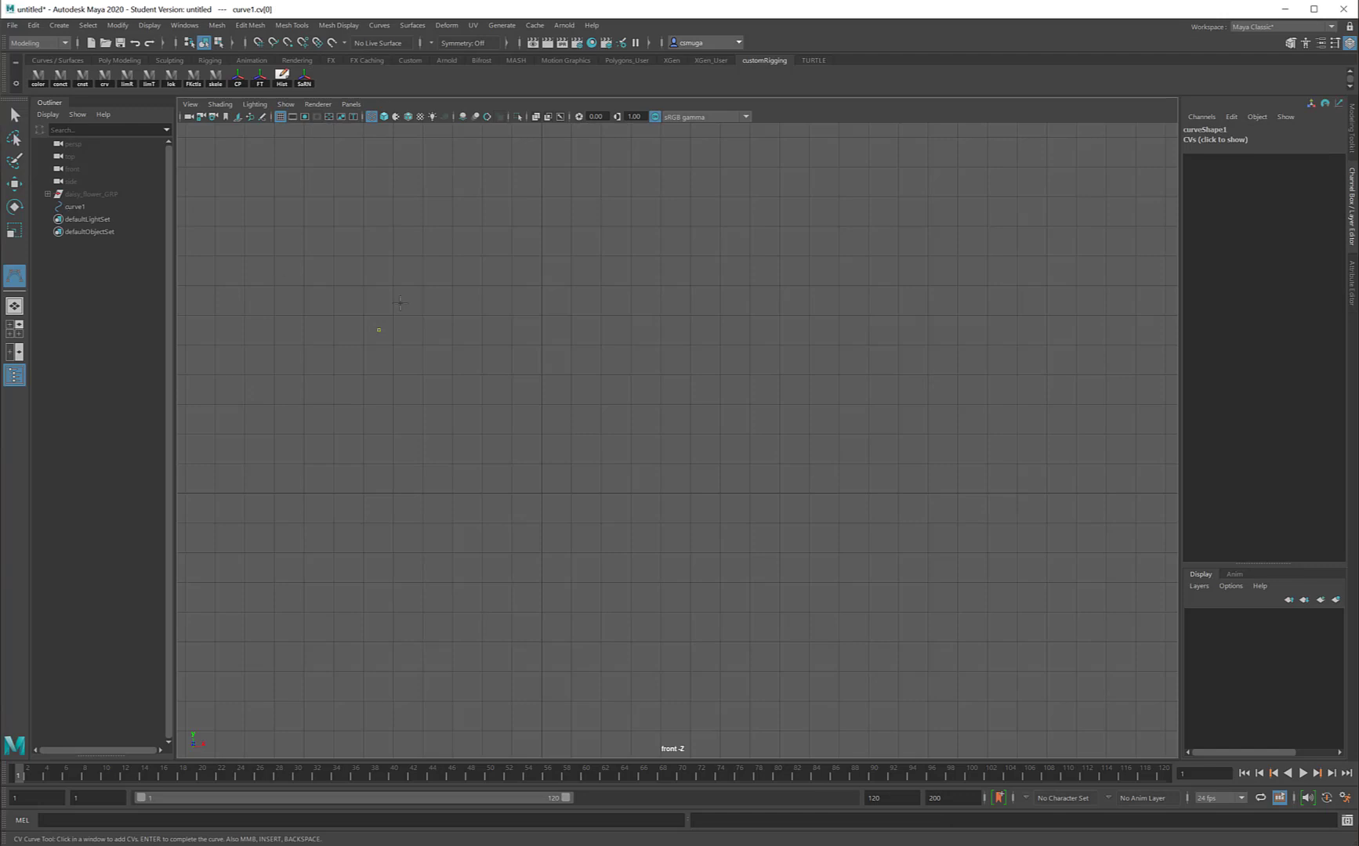
left_click(443, 296)
left_click(551, 385)
left_click(597, 319)
left_click(610, 284)
left_click(742, 286)
left_click(774, 431)
left_click(646, 503)
left_click(628, 415)
left_click(699, 405)
left_click(688, 349)
left_click(611, 370)
left_click(573, 468)
left_click(648, 534)
left_click(741, 593)
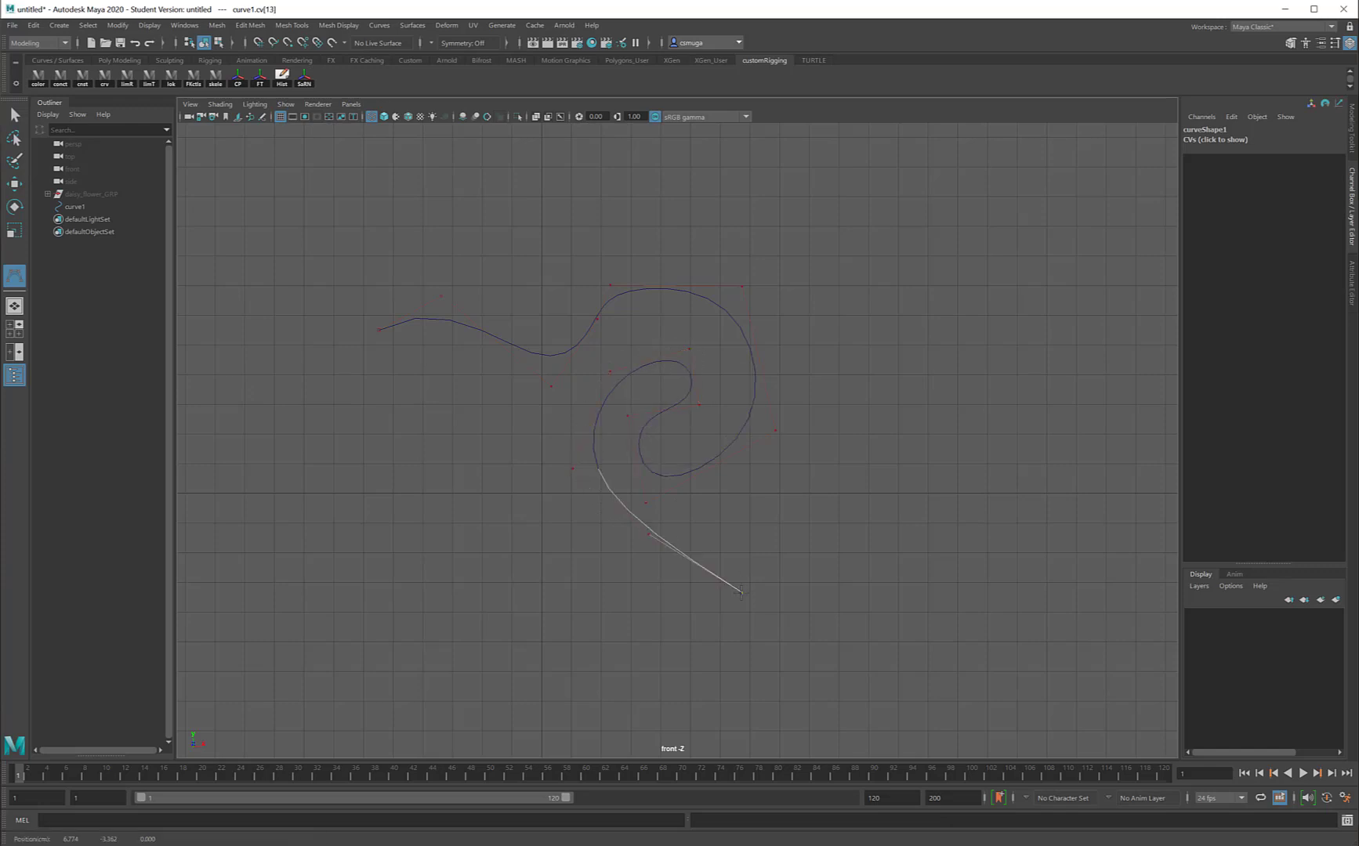
left_click(585, 621)
left_click(456, 564)
left_click(504, 451)
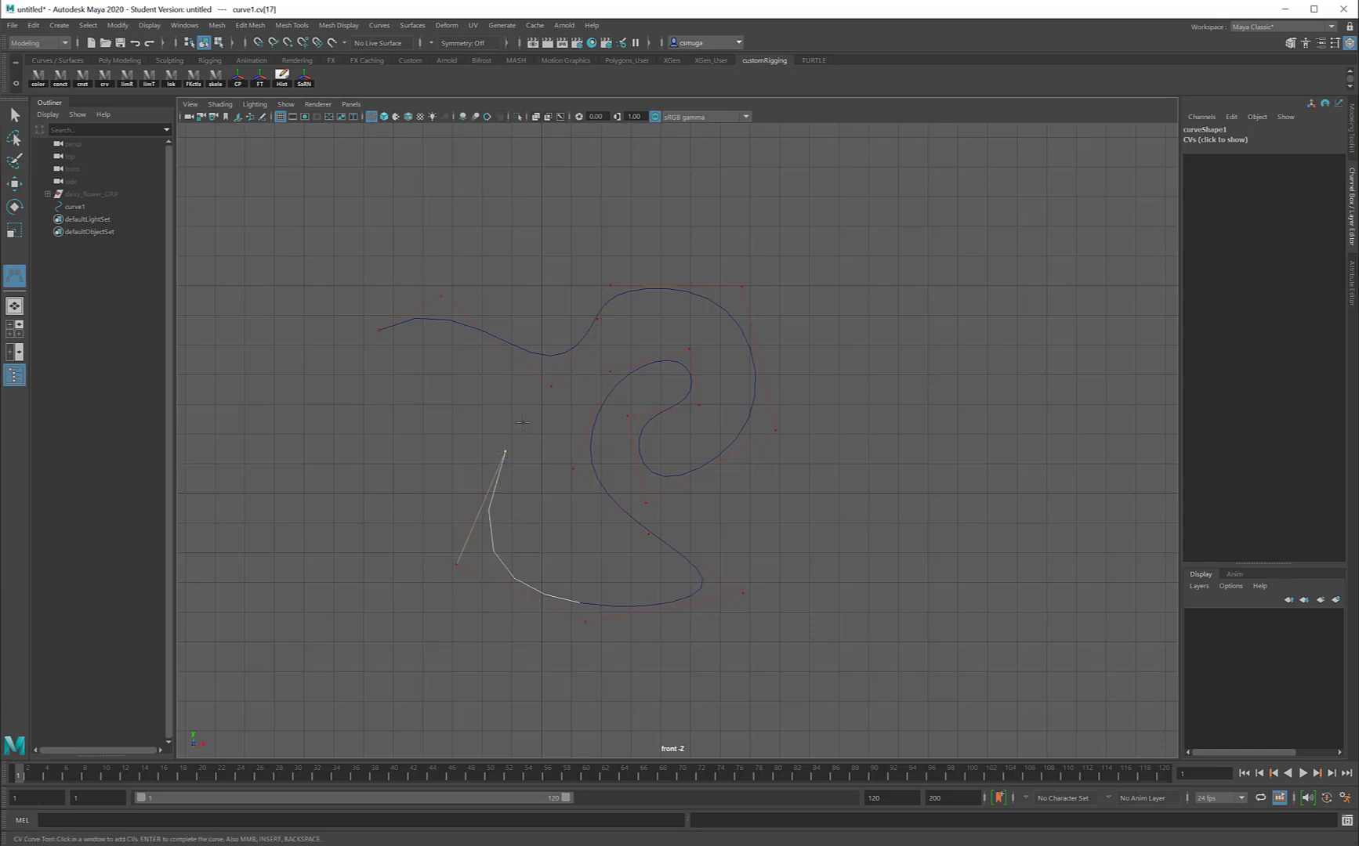
left_click(514, 407)
left_click(413, 390)
left_click(406, 405)
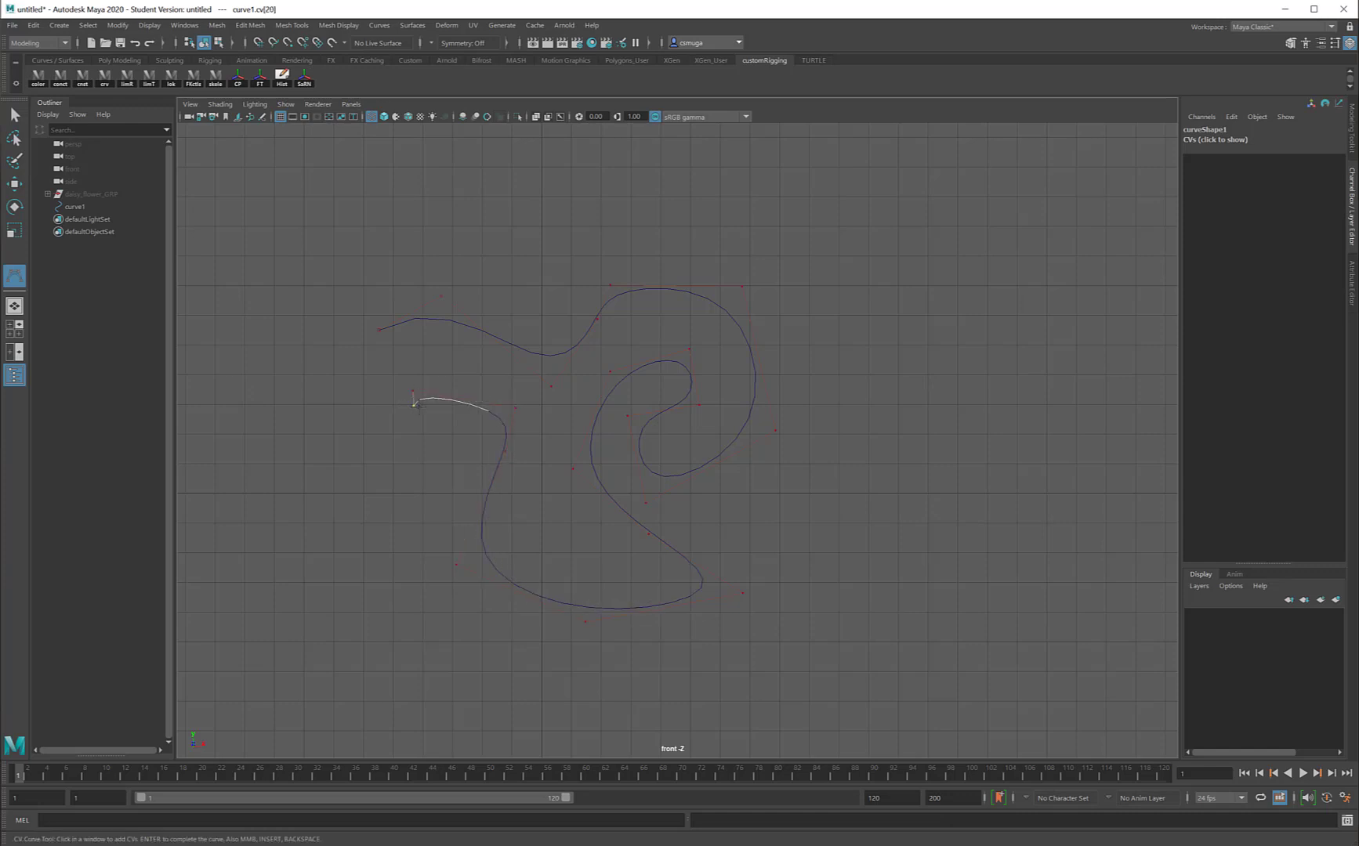
left_click(415, 401)
left_click(423, 405)
left_click(428, 407)
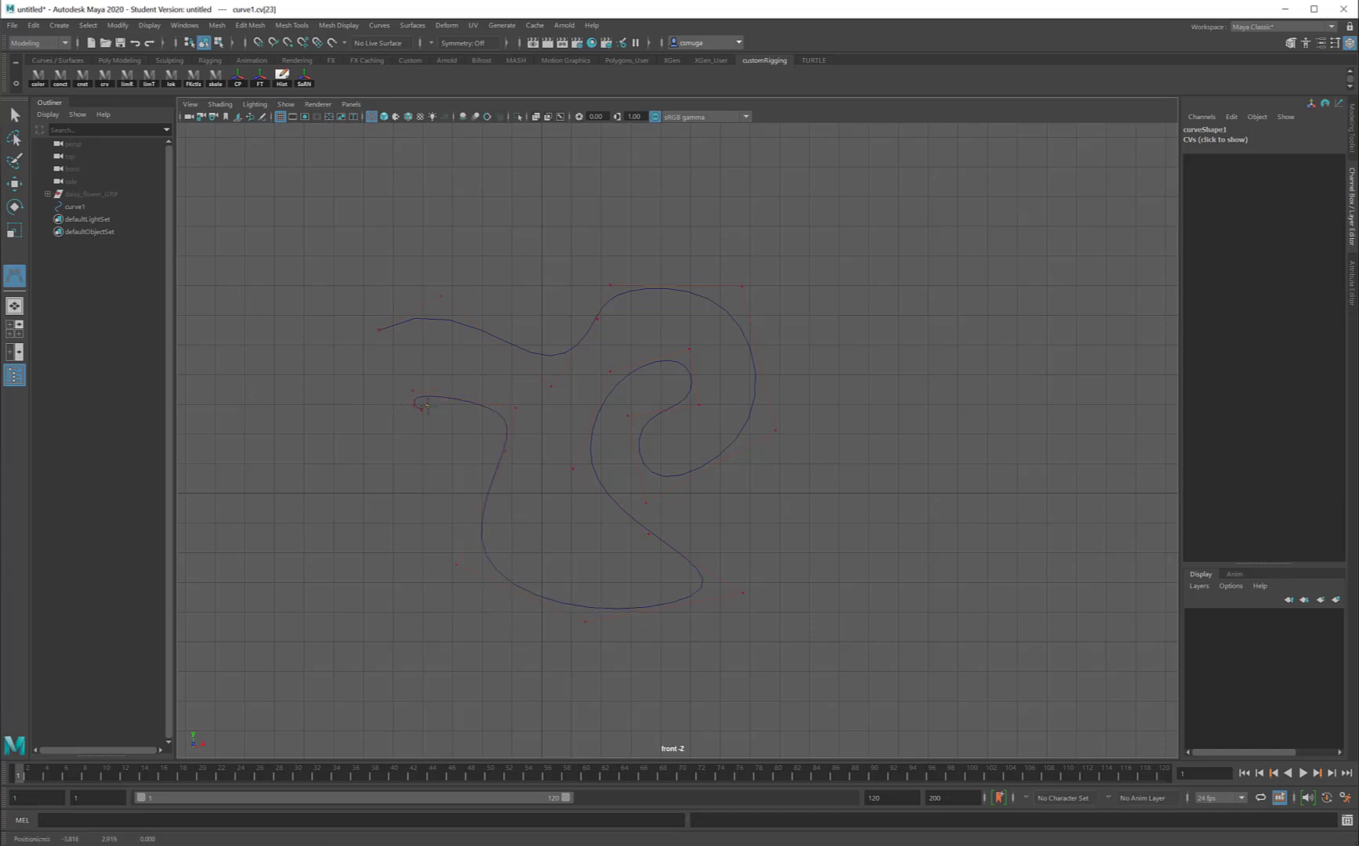
left_click(425, 411)
left_click(413, 411)
left_click(409, 408)
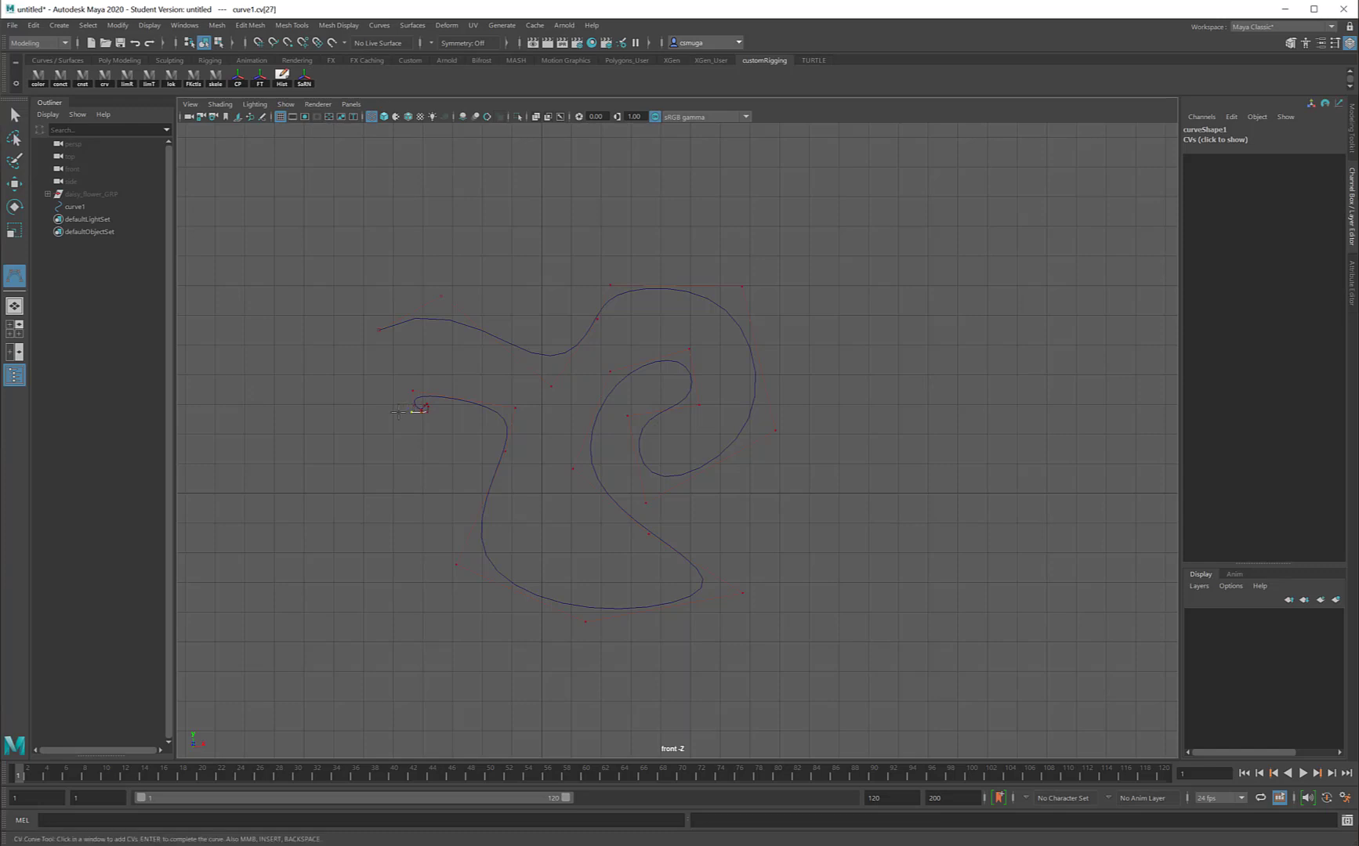
left_click(388, 416)
left_click(342, 429)
left_click(305, 530)
left_click(323, 600)
left_click(415, 673)
left_click(537, 702)
left_click(758, 647)
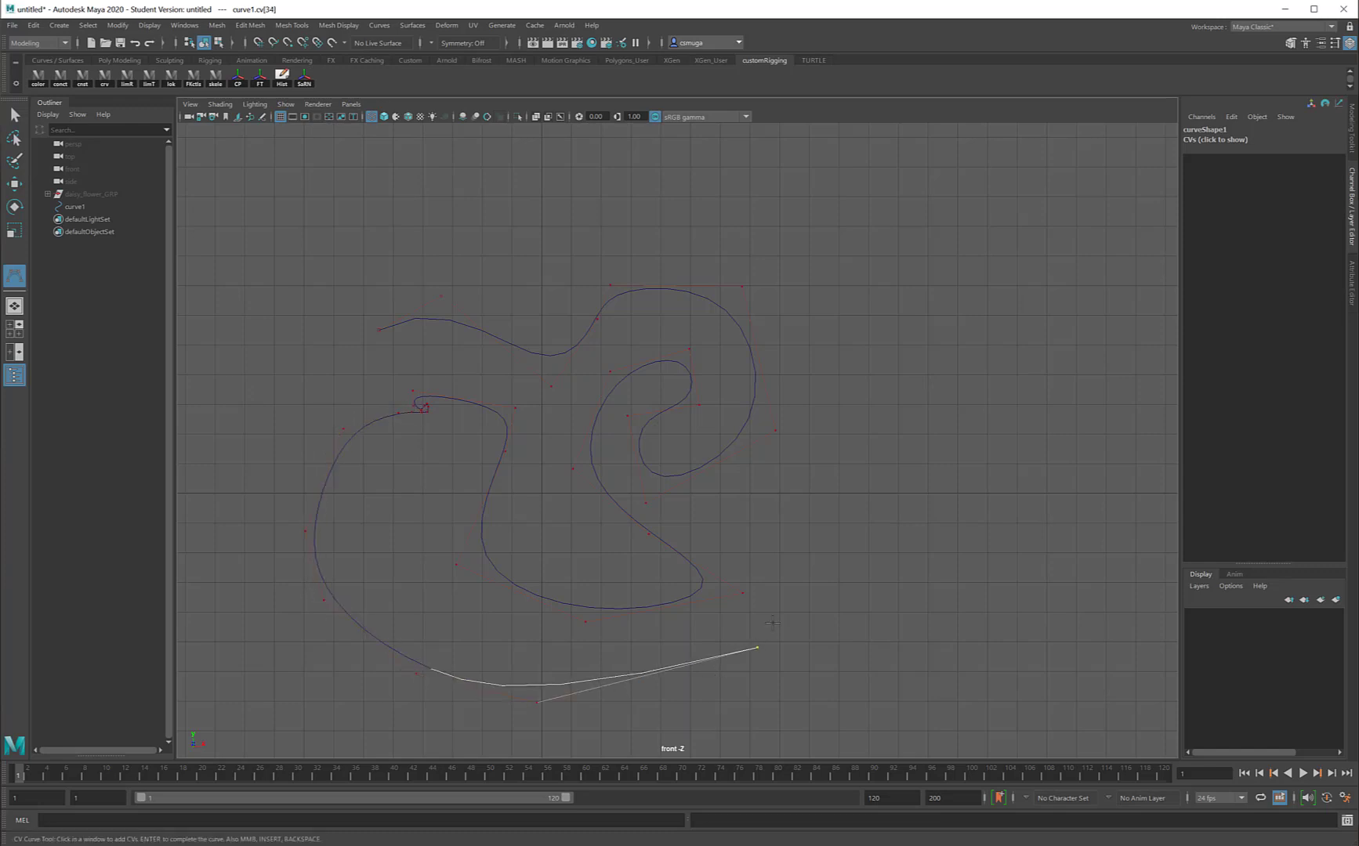
left_click(792, 495)
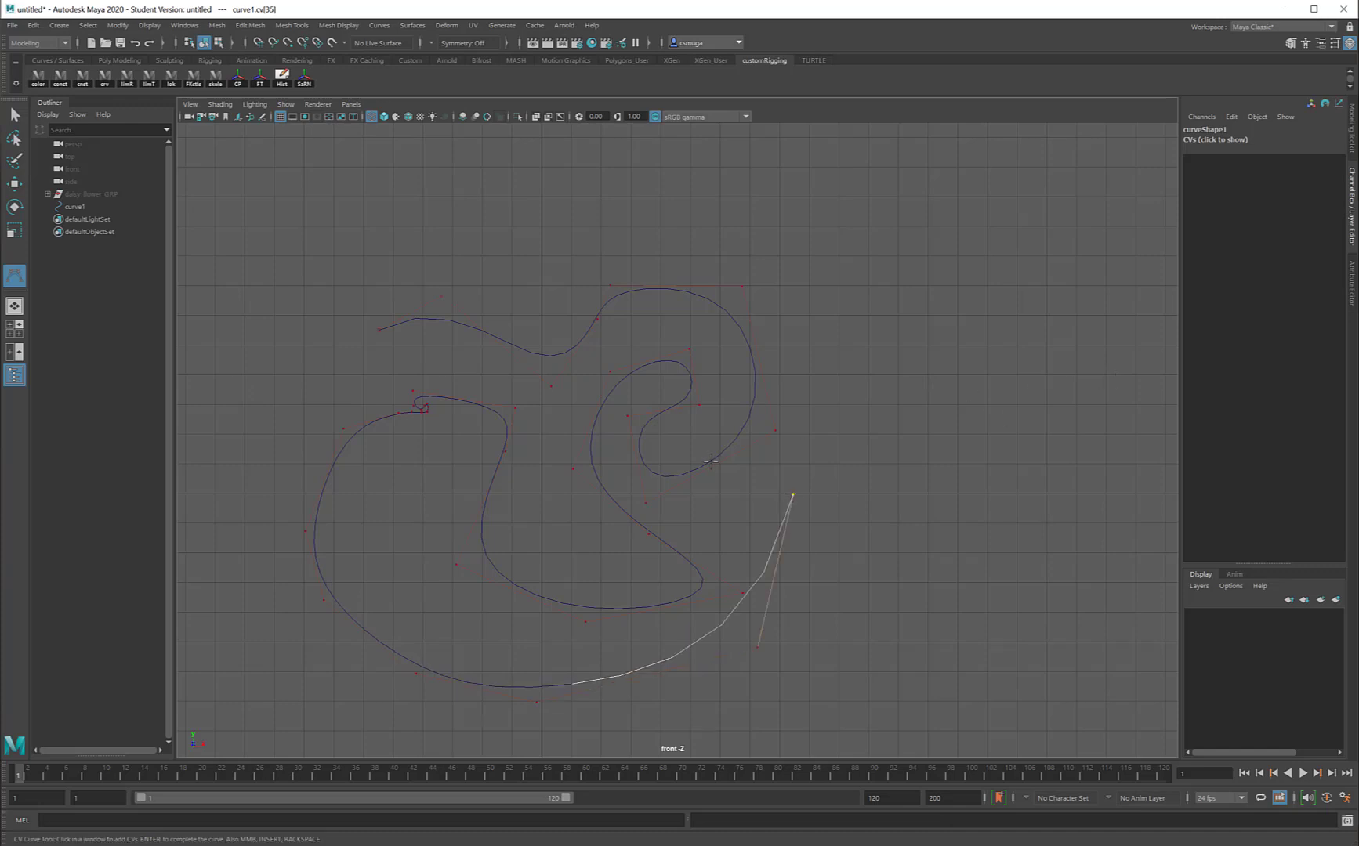
key("Return")
key("r")
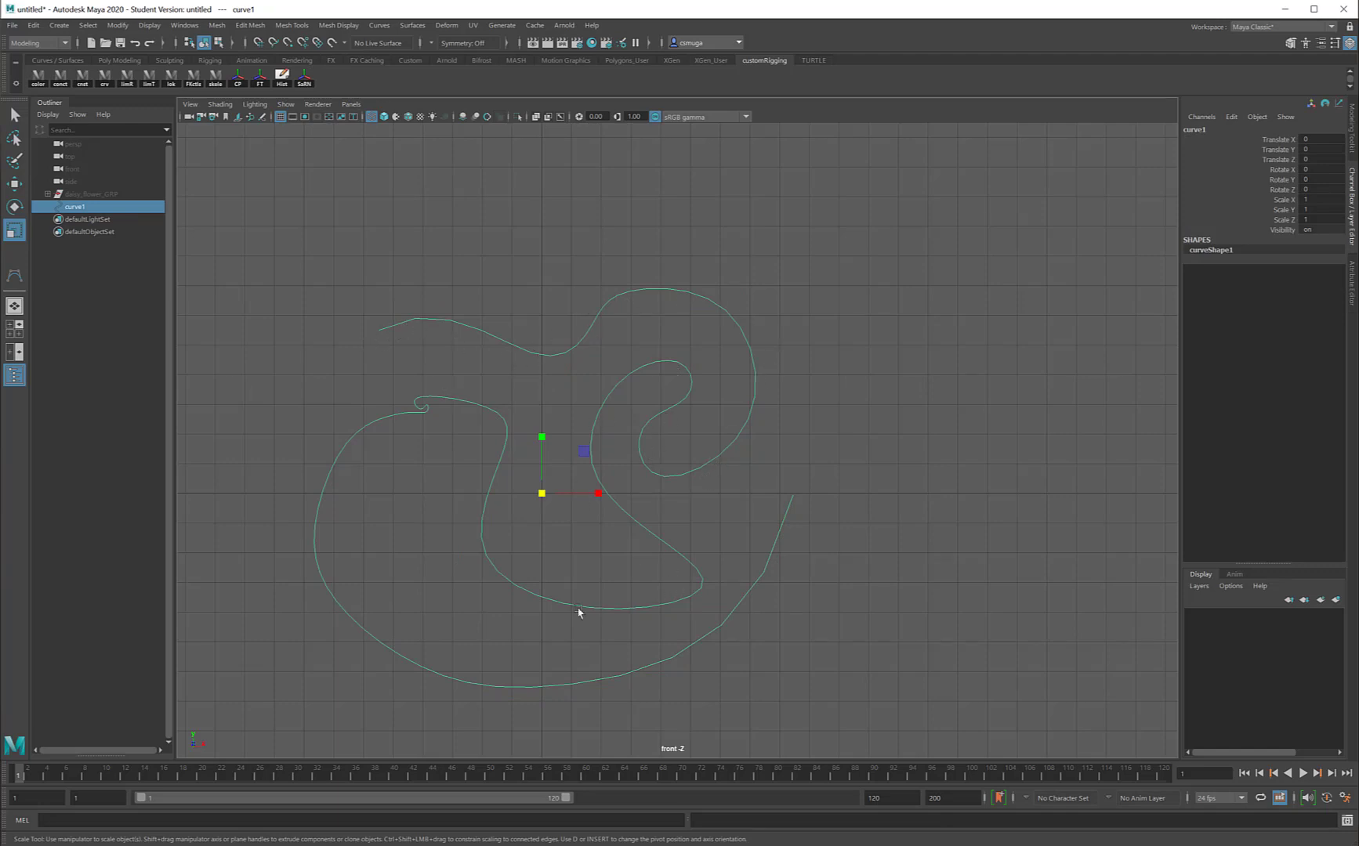
Step: Move the control vertex above the curve's large upper loop outward to widen that loop
right_click(532, 354)
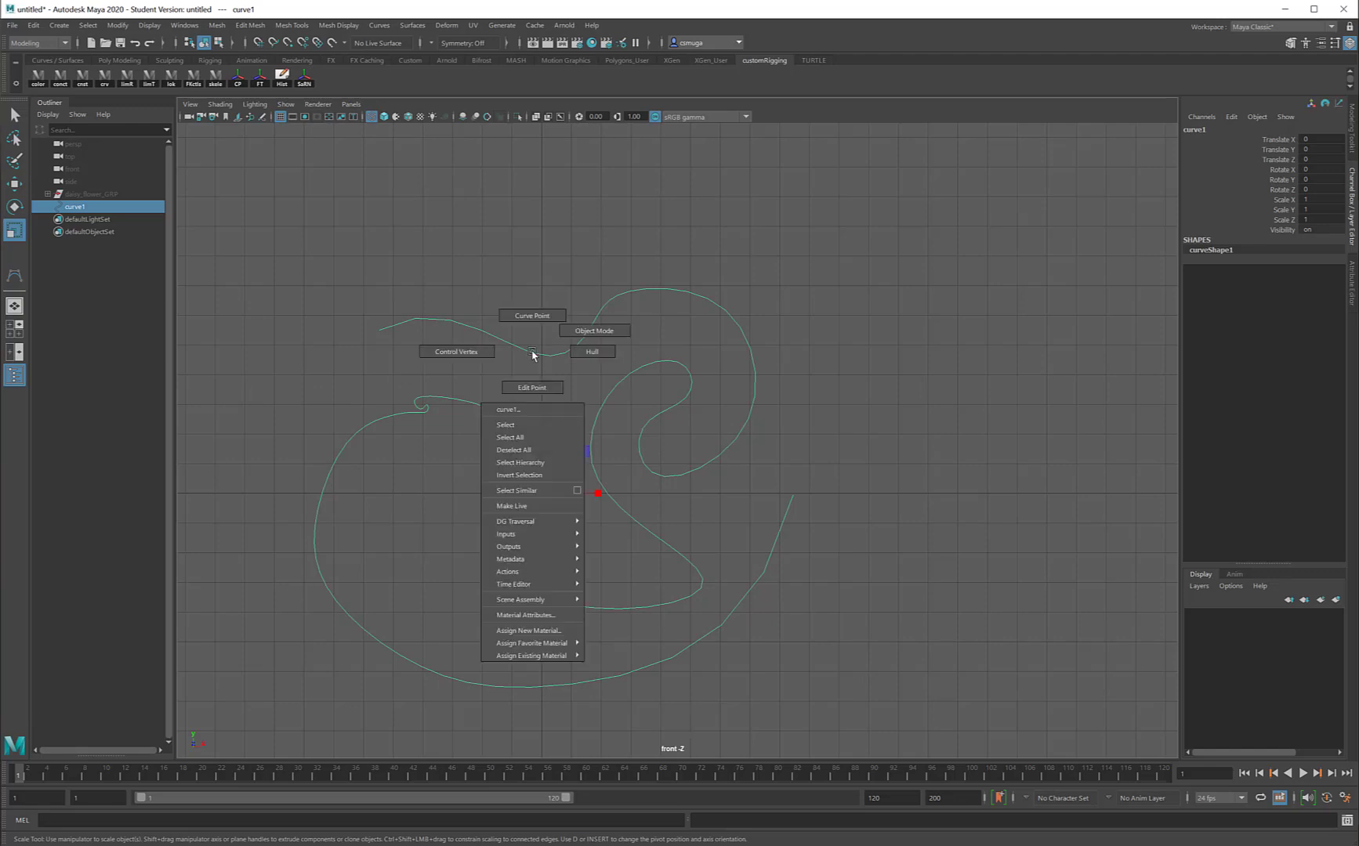
left_click(477, 355)
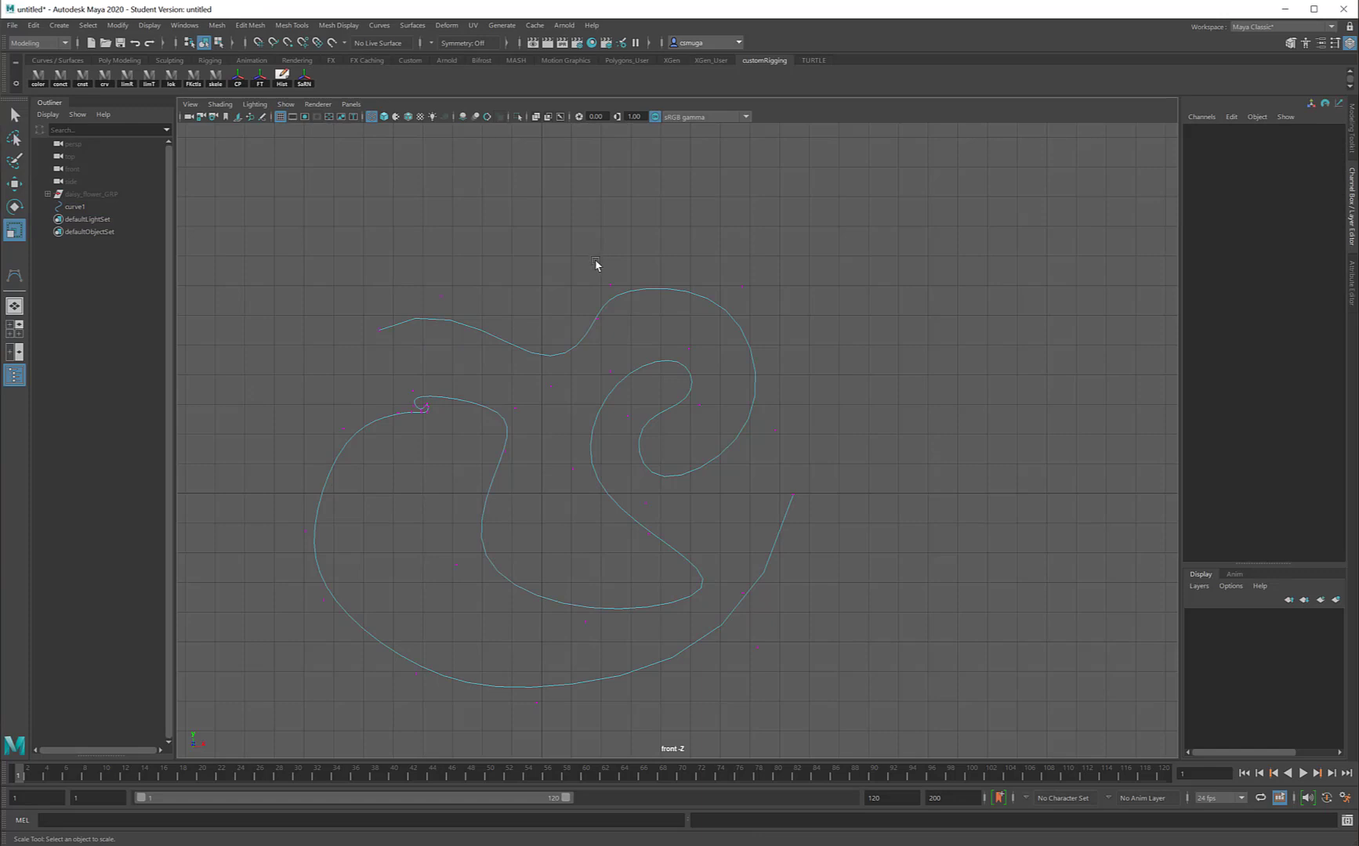
left_click_drag(594, 264, 662, 255)
key("w")
mouse_move(787, 304)
left_mouse_down()
mouse_move(691, 266)
mouse_move(818, 309)
mouse_move(777, 316)
left_mouse_up()
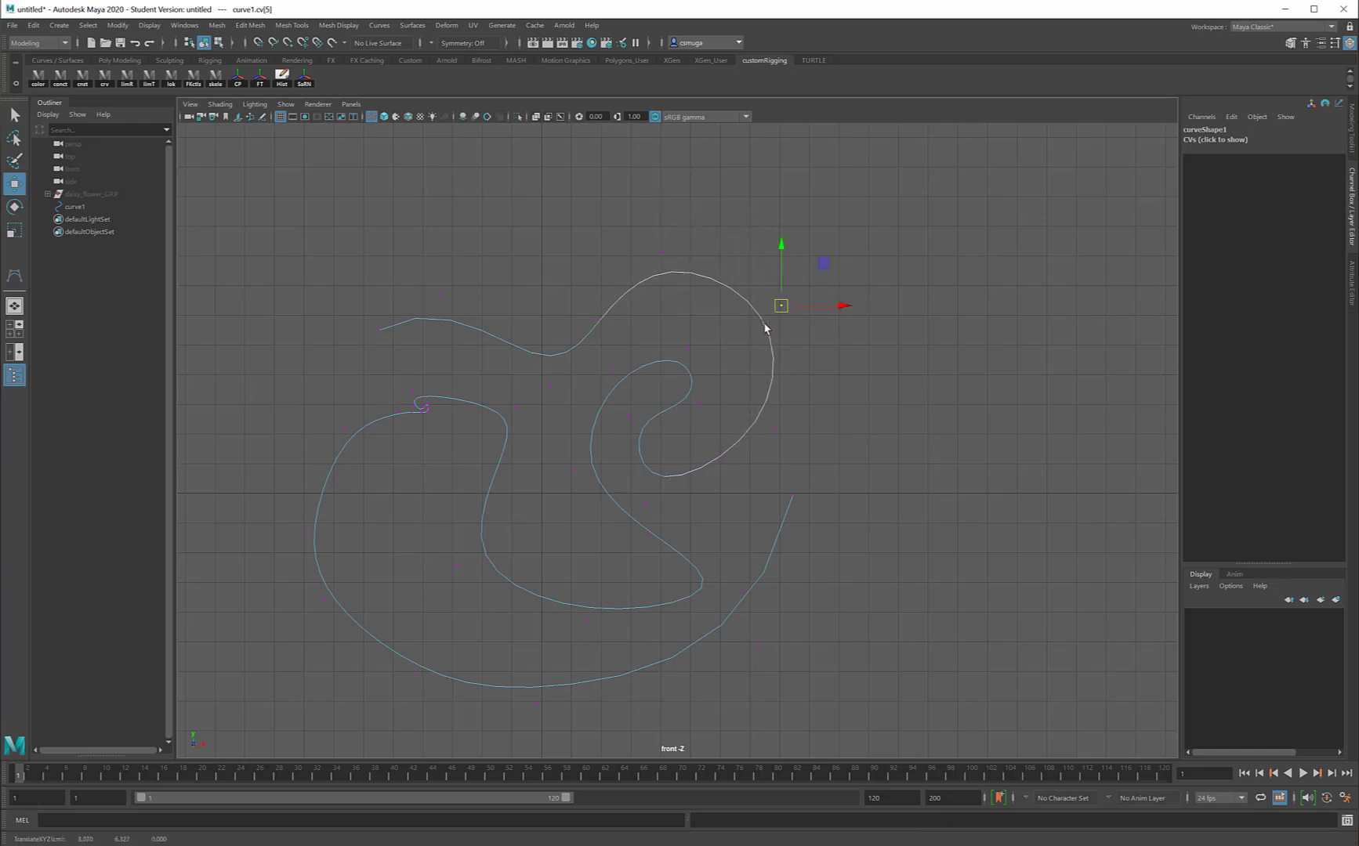
Step: Try moving the edit point at the peak of the curve's upper loop, and undo the move
right_click(766, 327)
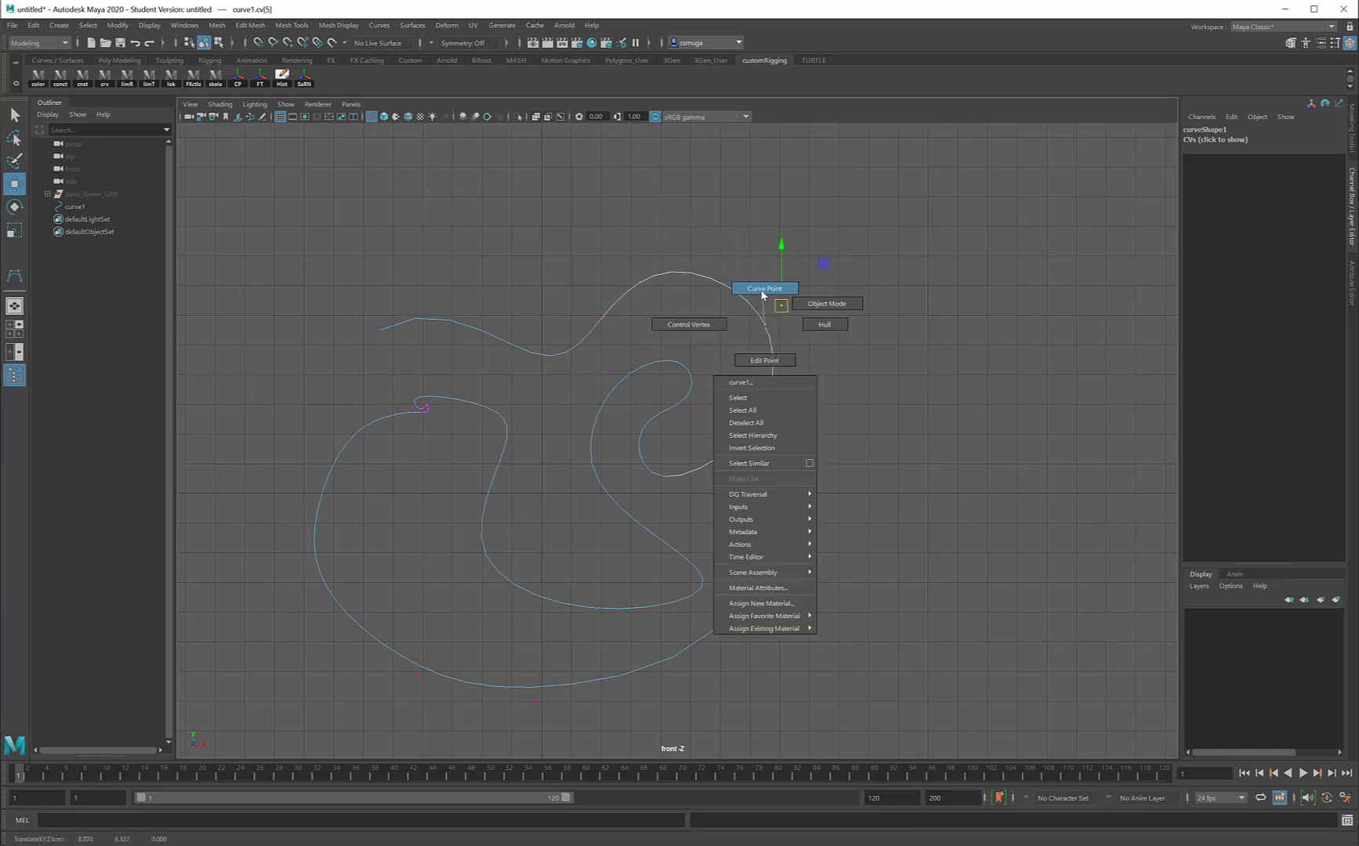
left_click(760, 291)
right_click_drag(748, 295, 746, 321)
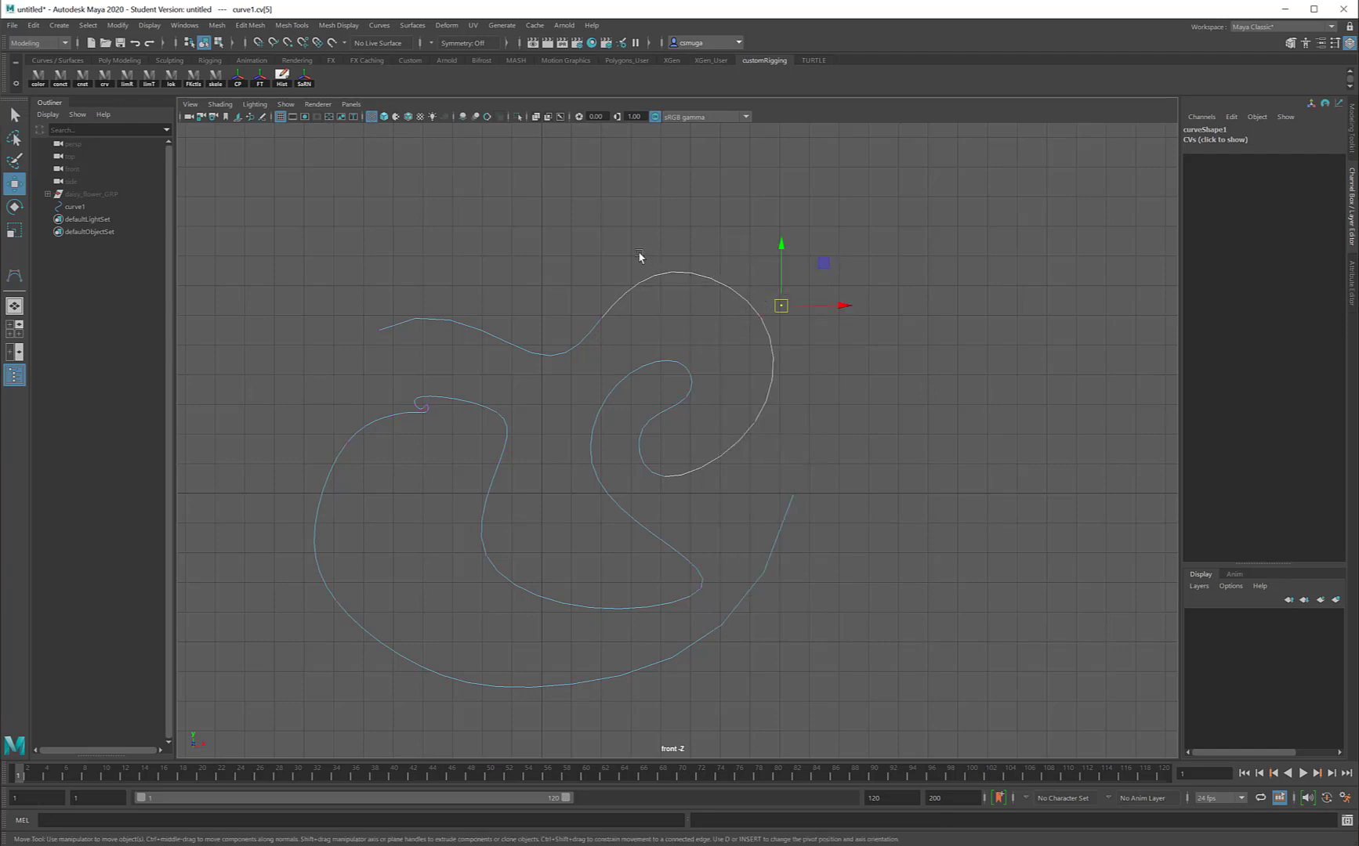
left_click_drag(637, 258, 664, 288)
key("ctrl+z")
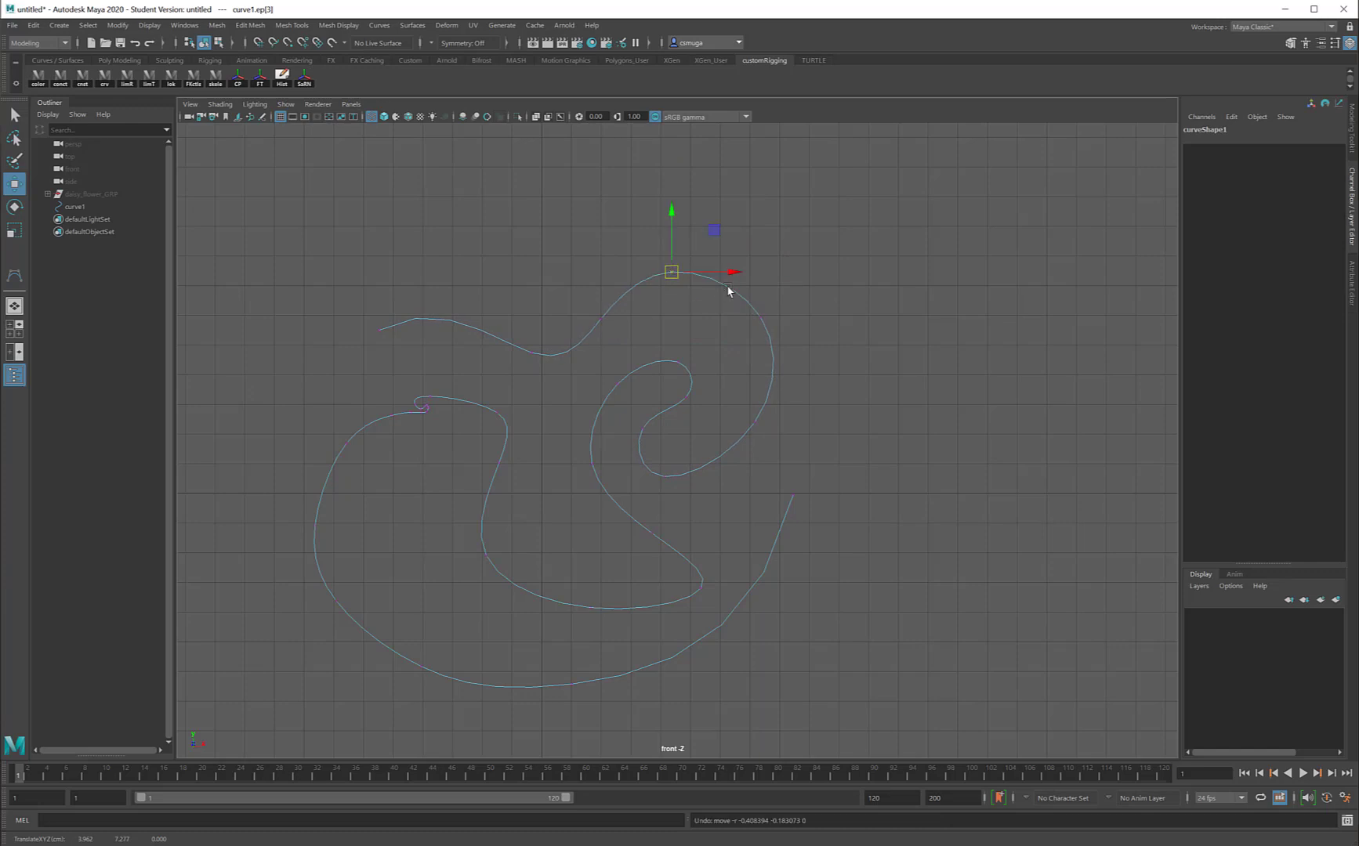
Step: Return the curve from component editing to object mode and delete it
right_click(728, 290)
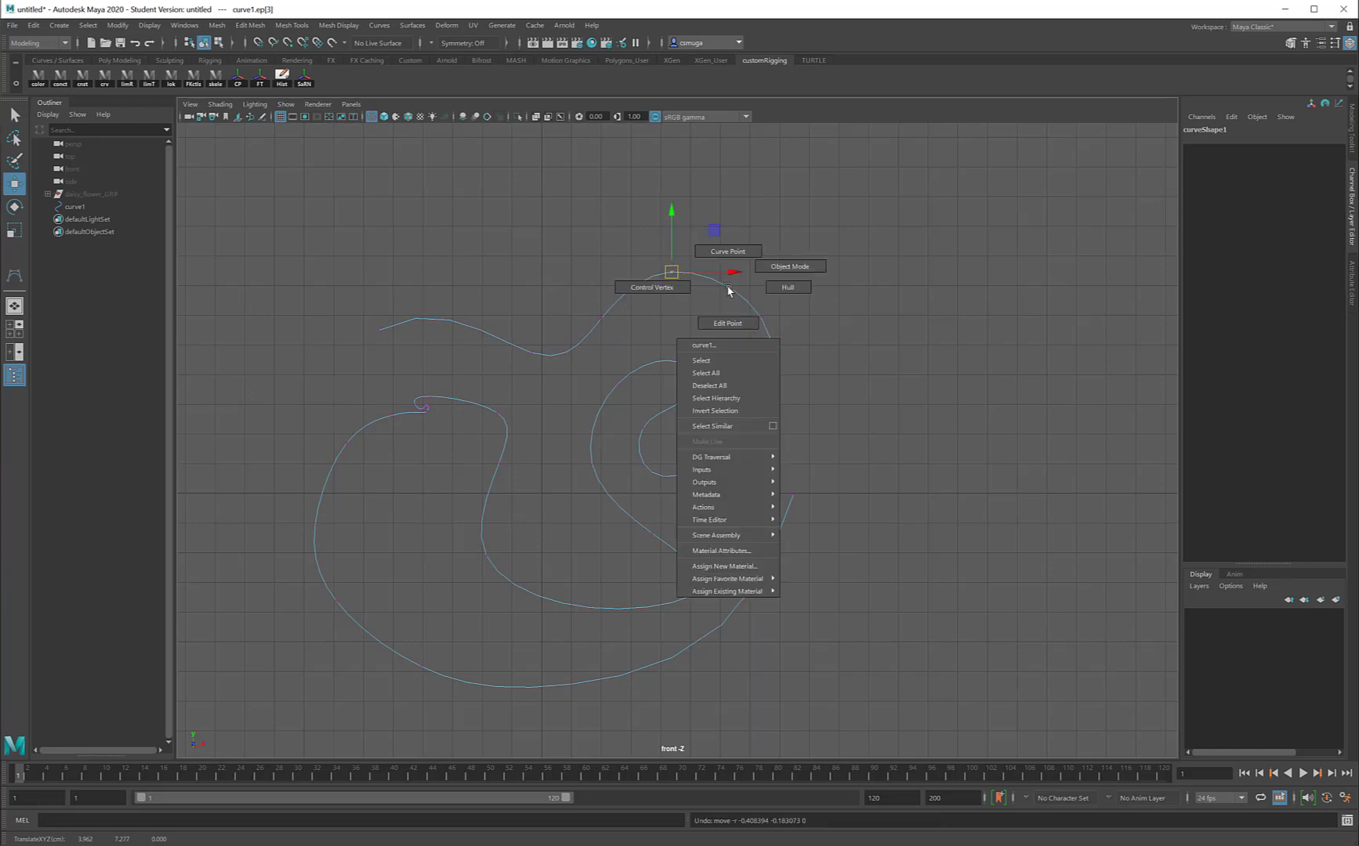
right_click_drag(728, 290, 645, 301)
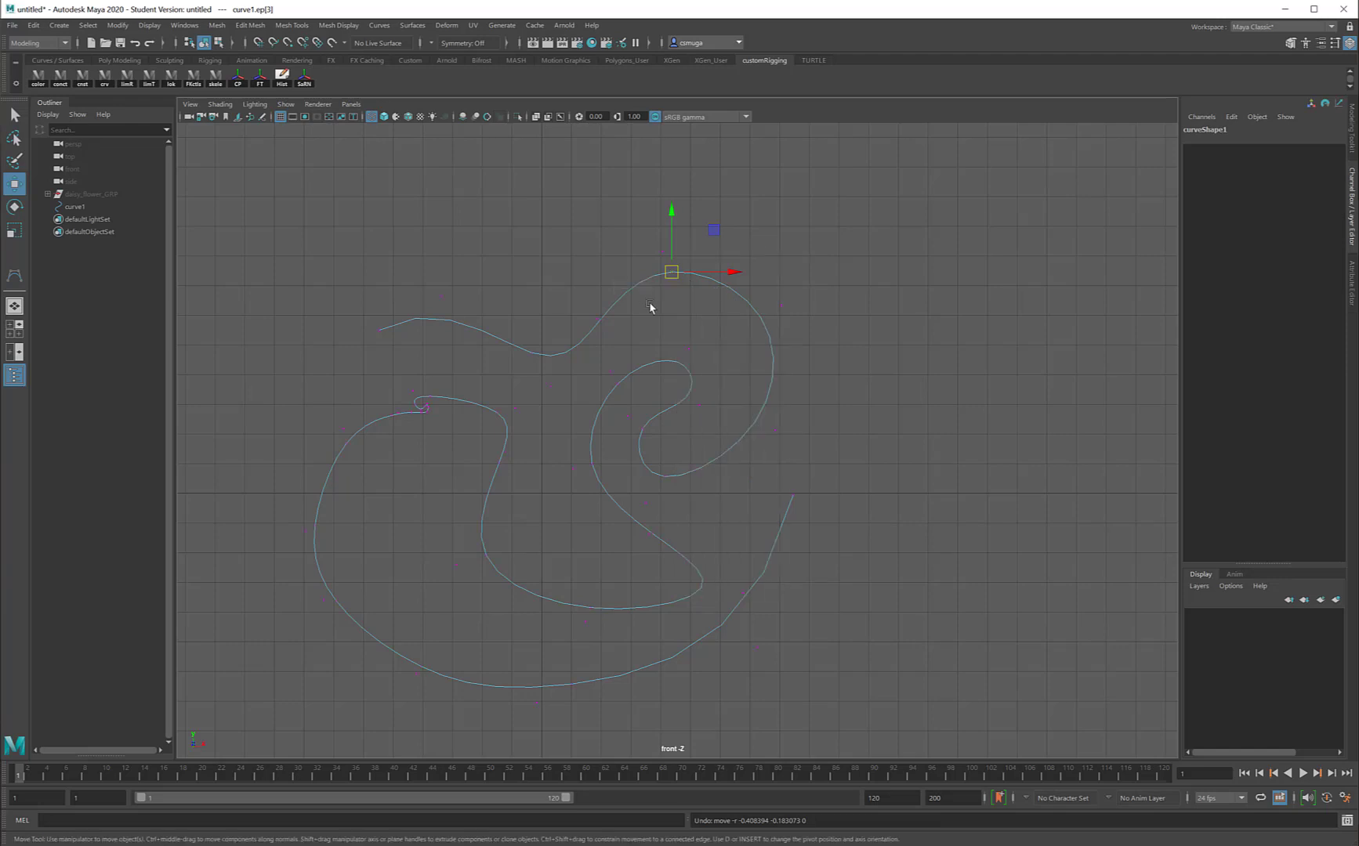
right_click_drag(755, 316, 813, 294)
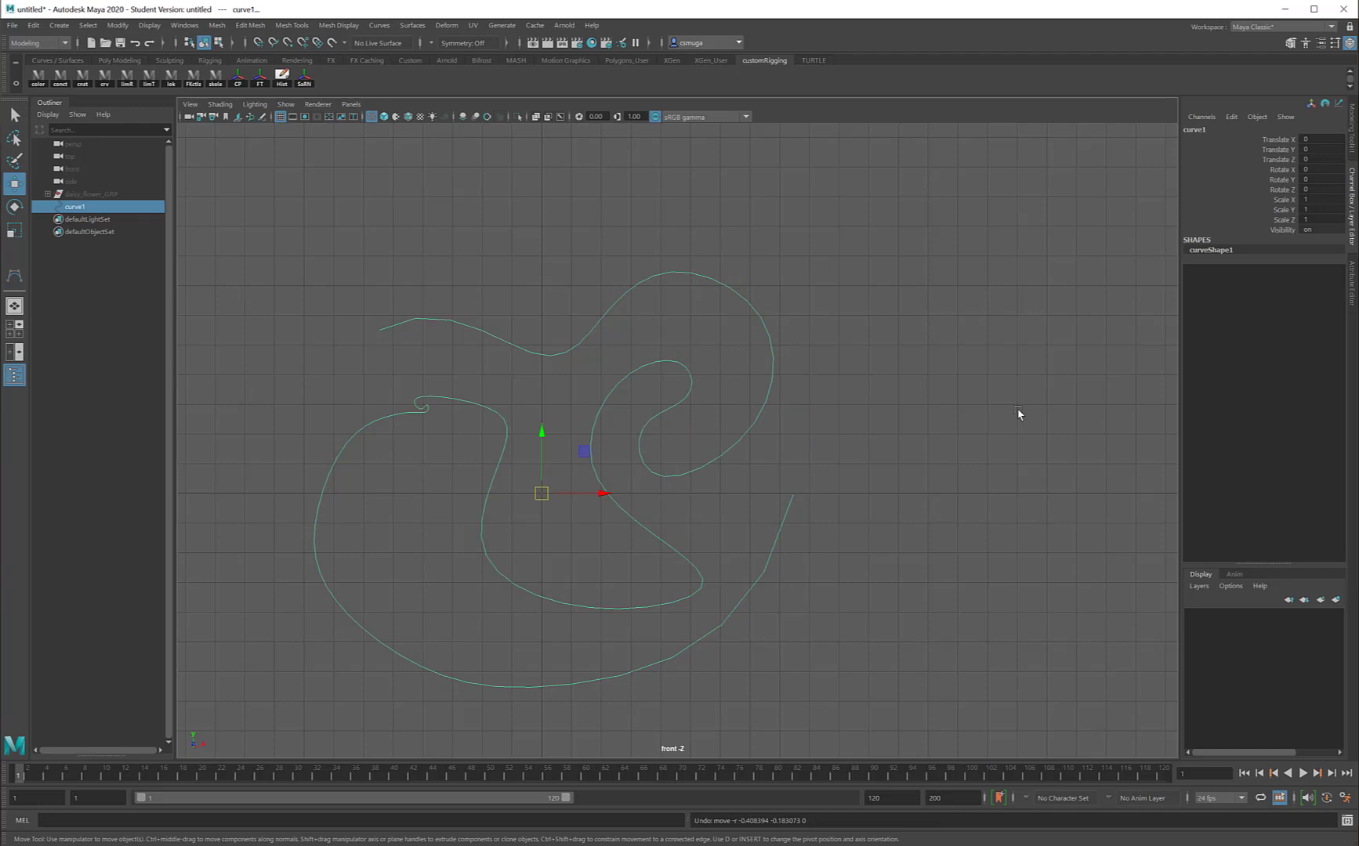
key("Delete")
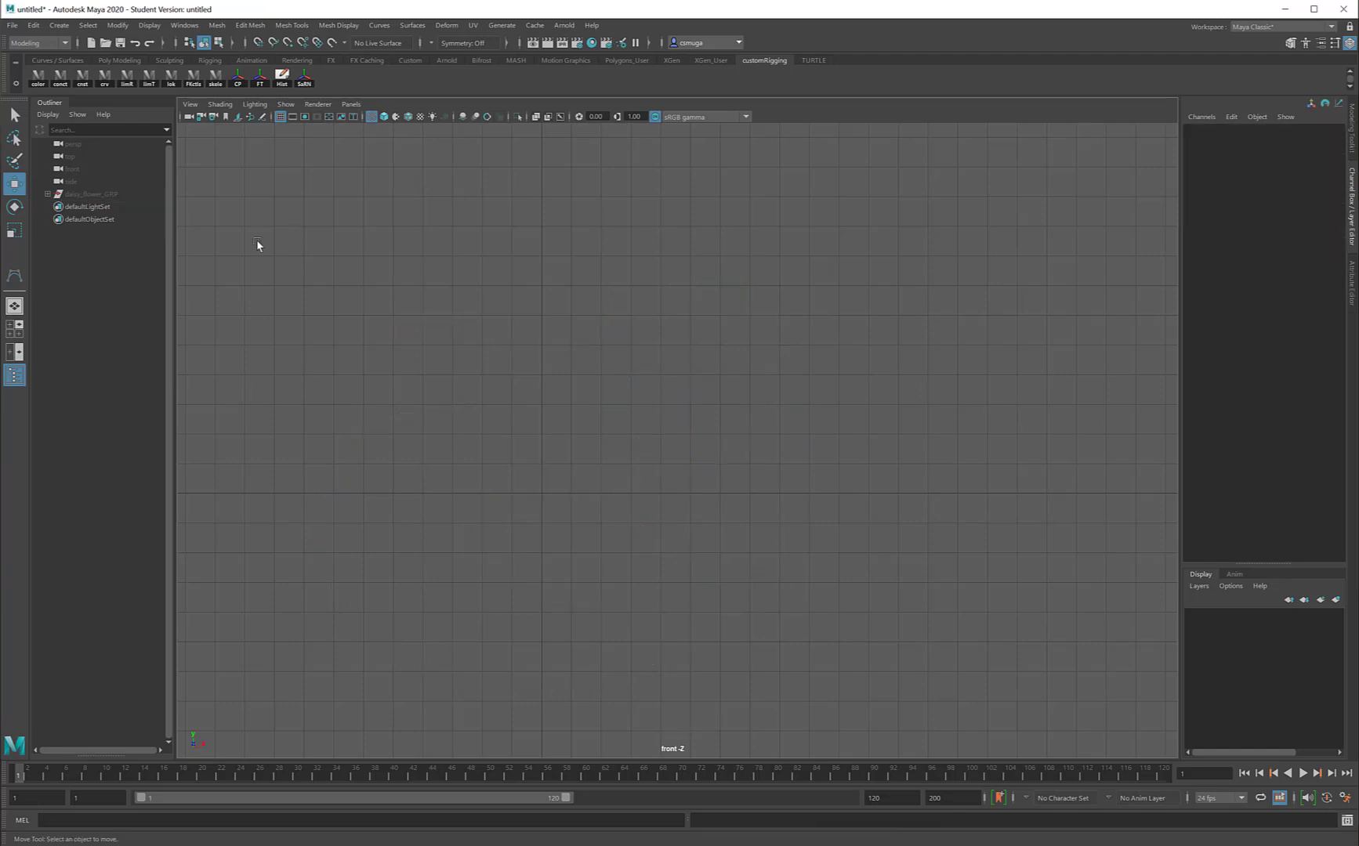
Step: Draw a winding open curve with the EP Curve Tool, snaking down from the tall upper loop and across through two wide bends
left_click(59, 26)
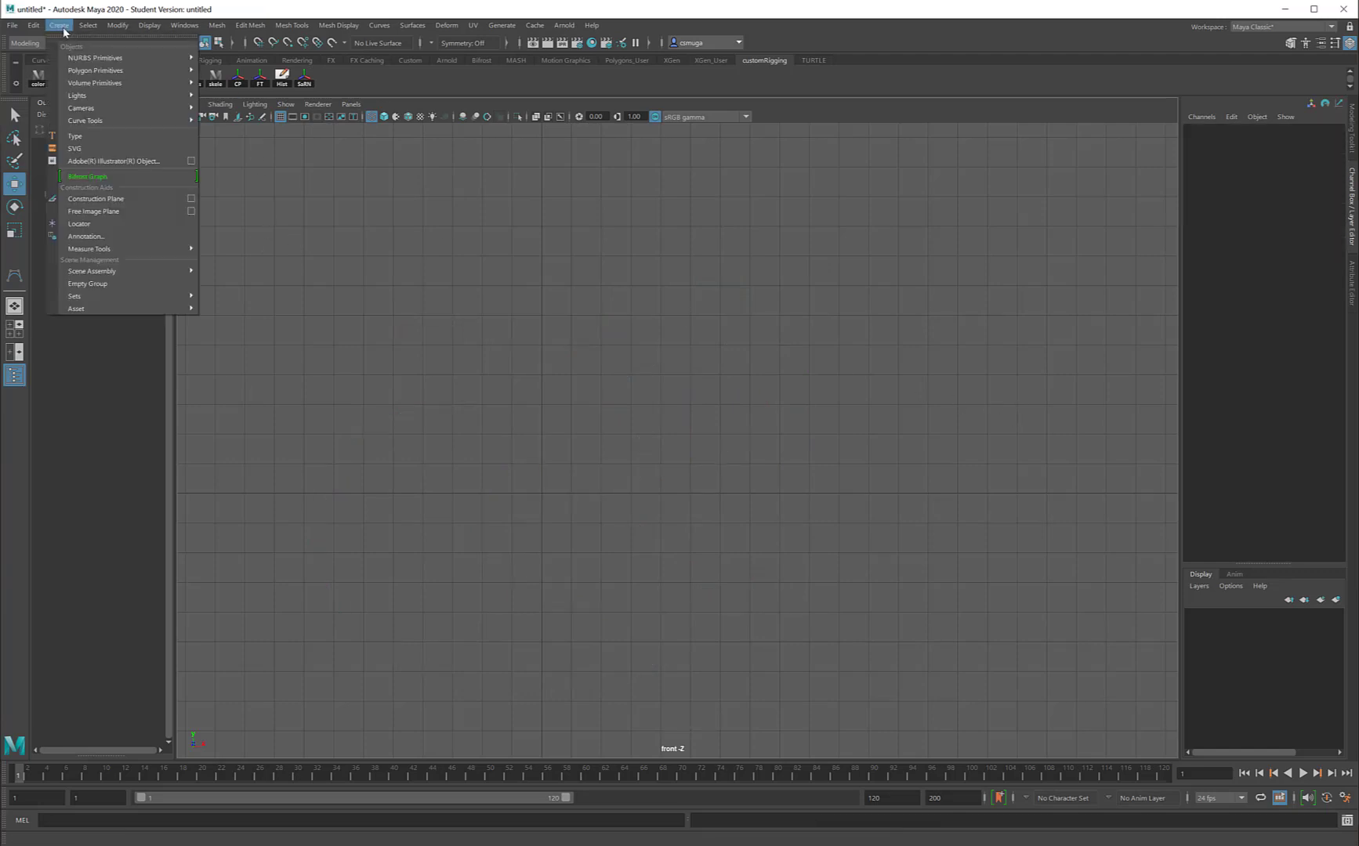
mouse_move(65, 121)
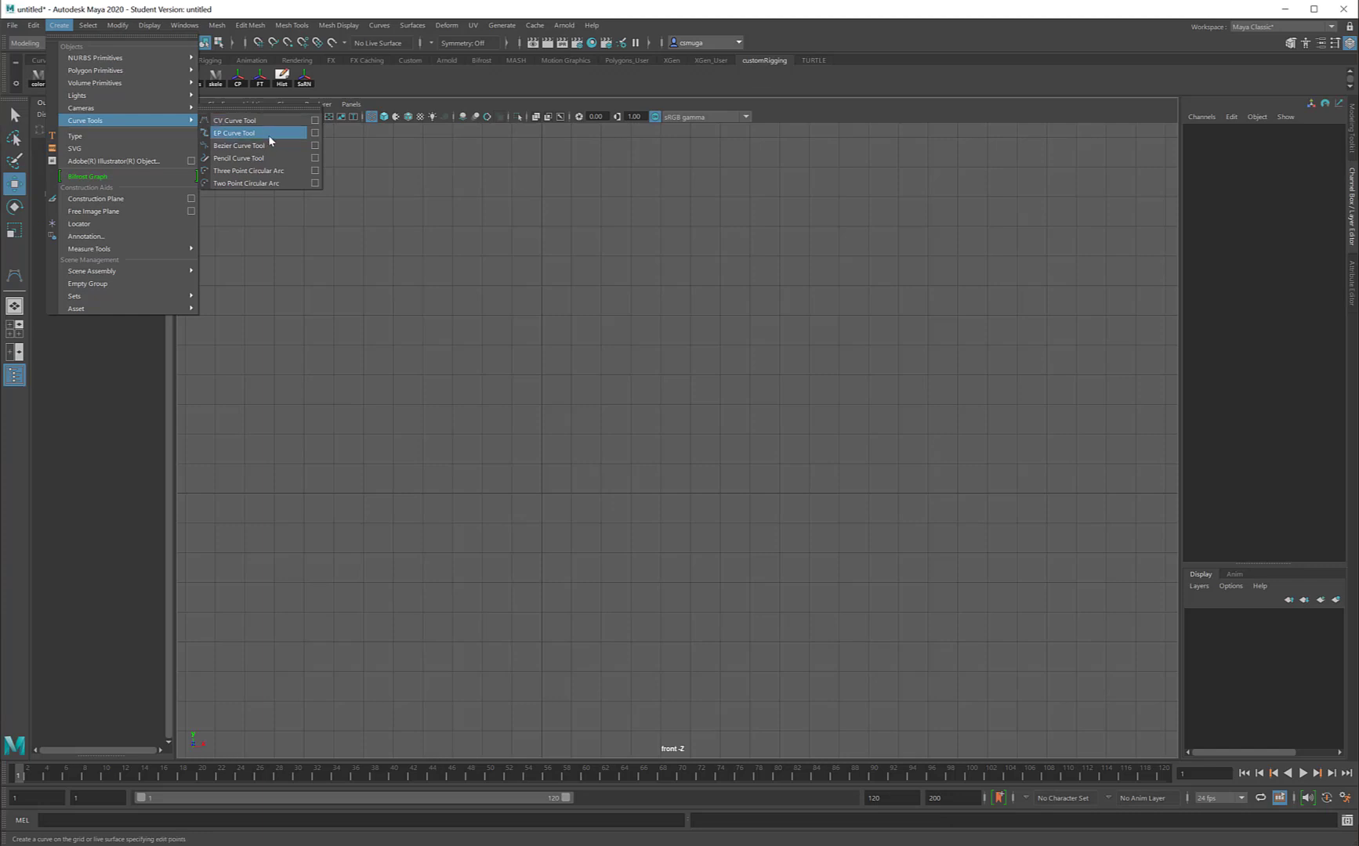
left_click(235, 134)
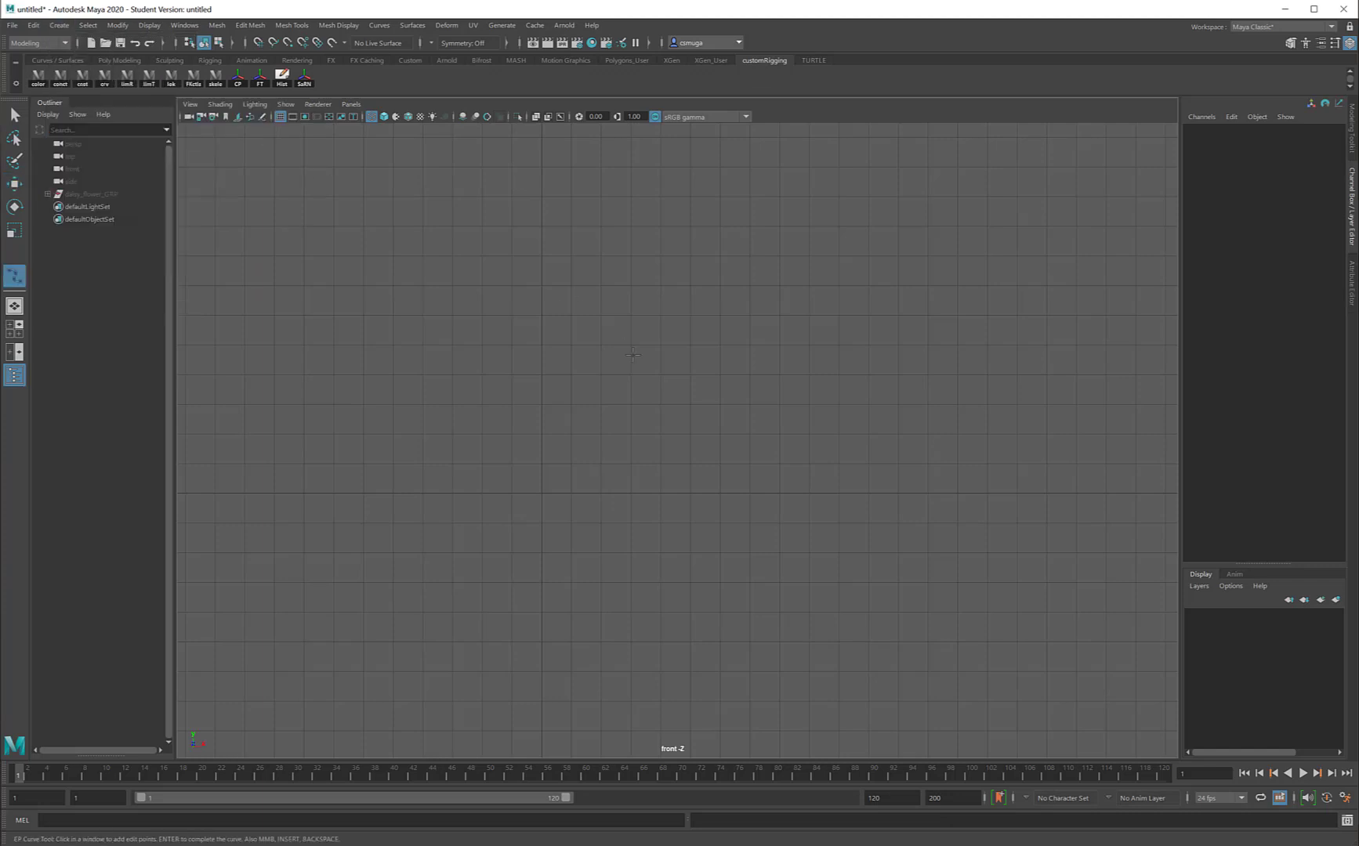
left_click(556, 316)
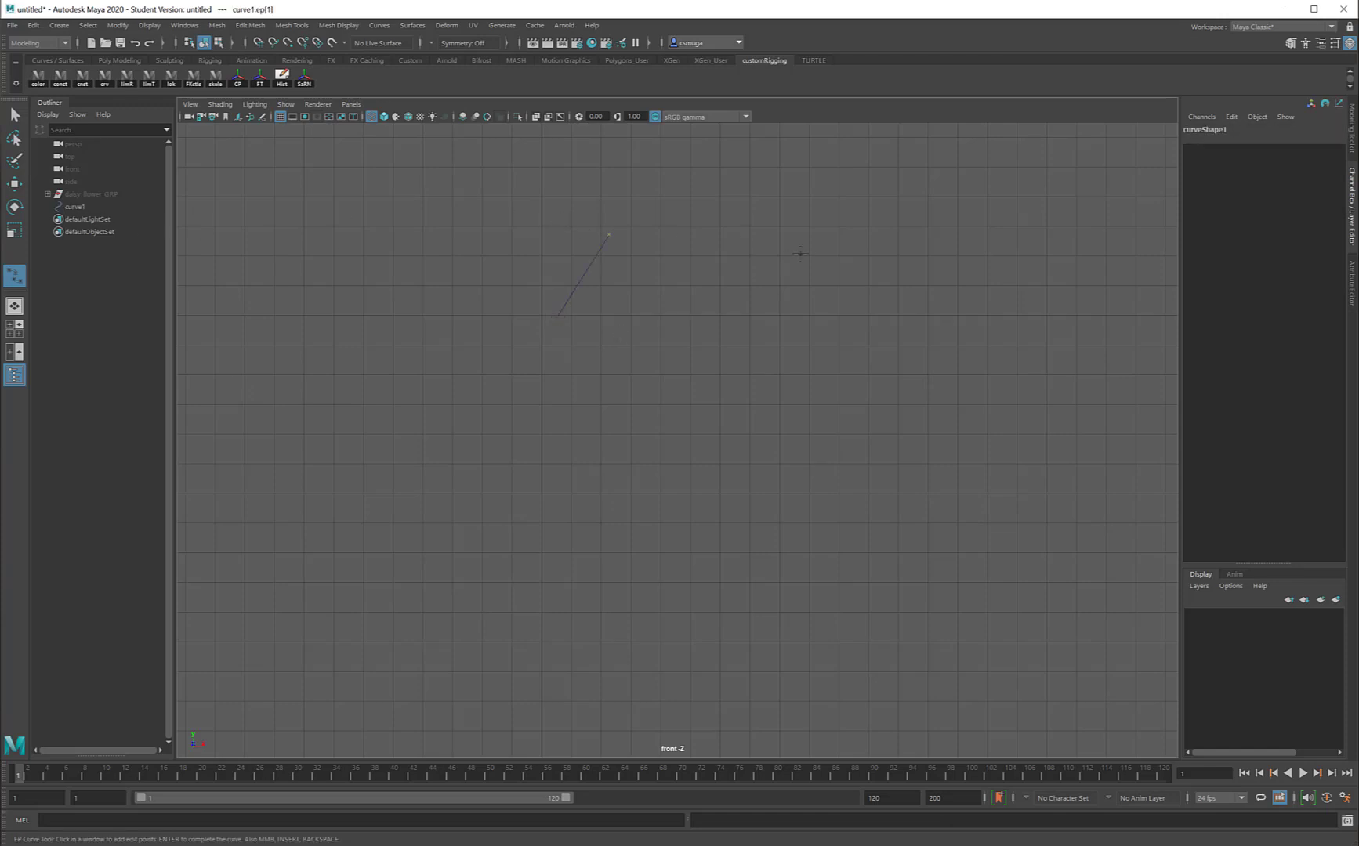
left_click(677, 298)
left_click_drag(630, 383, 600, 443)
left_click_drag(670, 490, 562, 512)
left_click(680, 536)
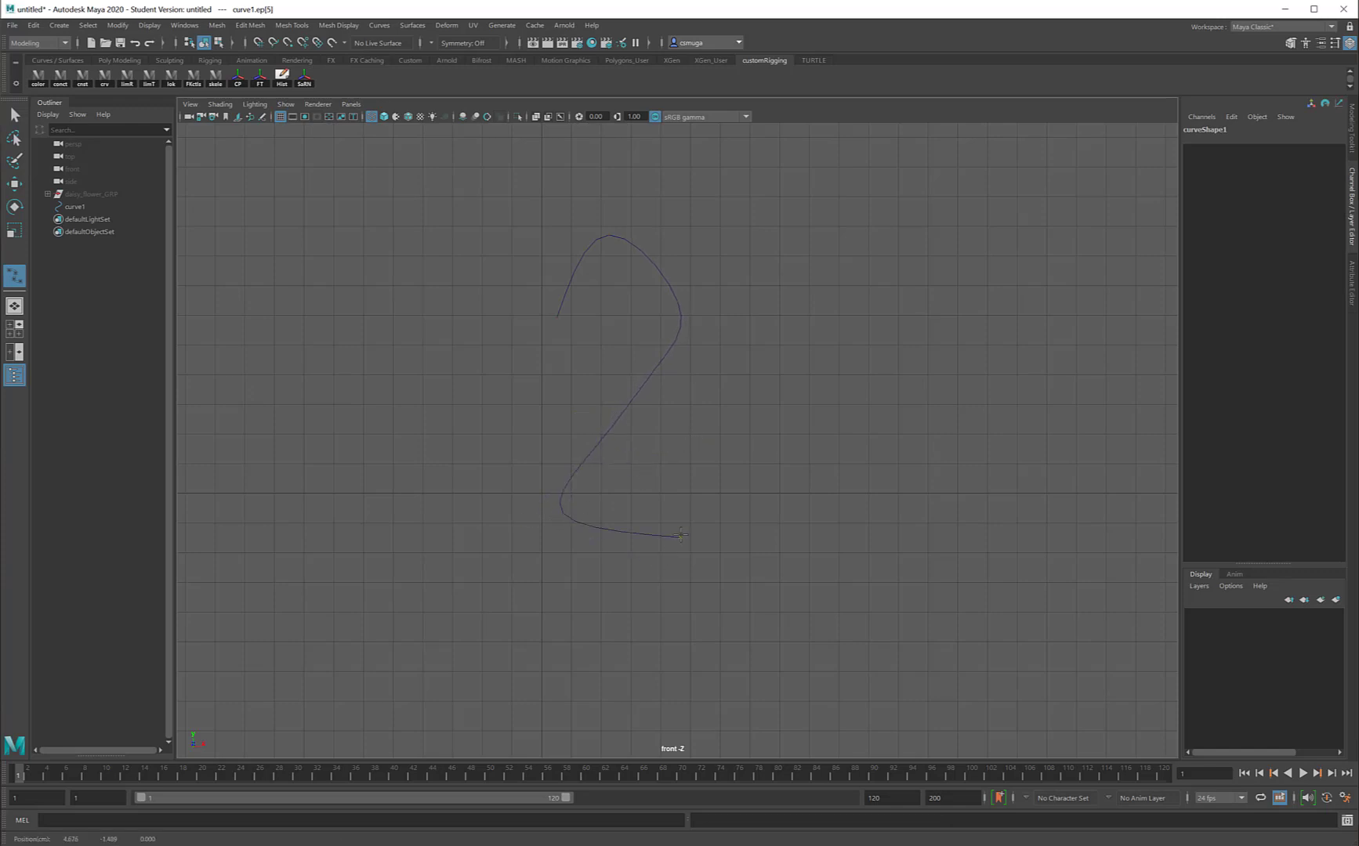
left_click_drag(680, 536, 711, 551)
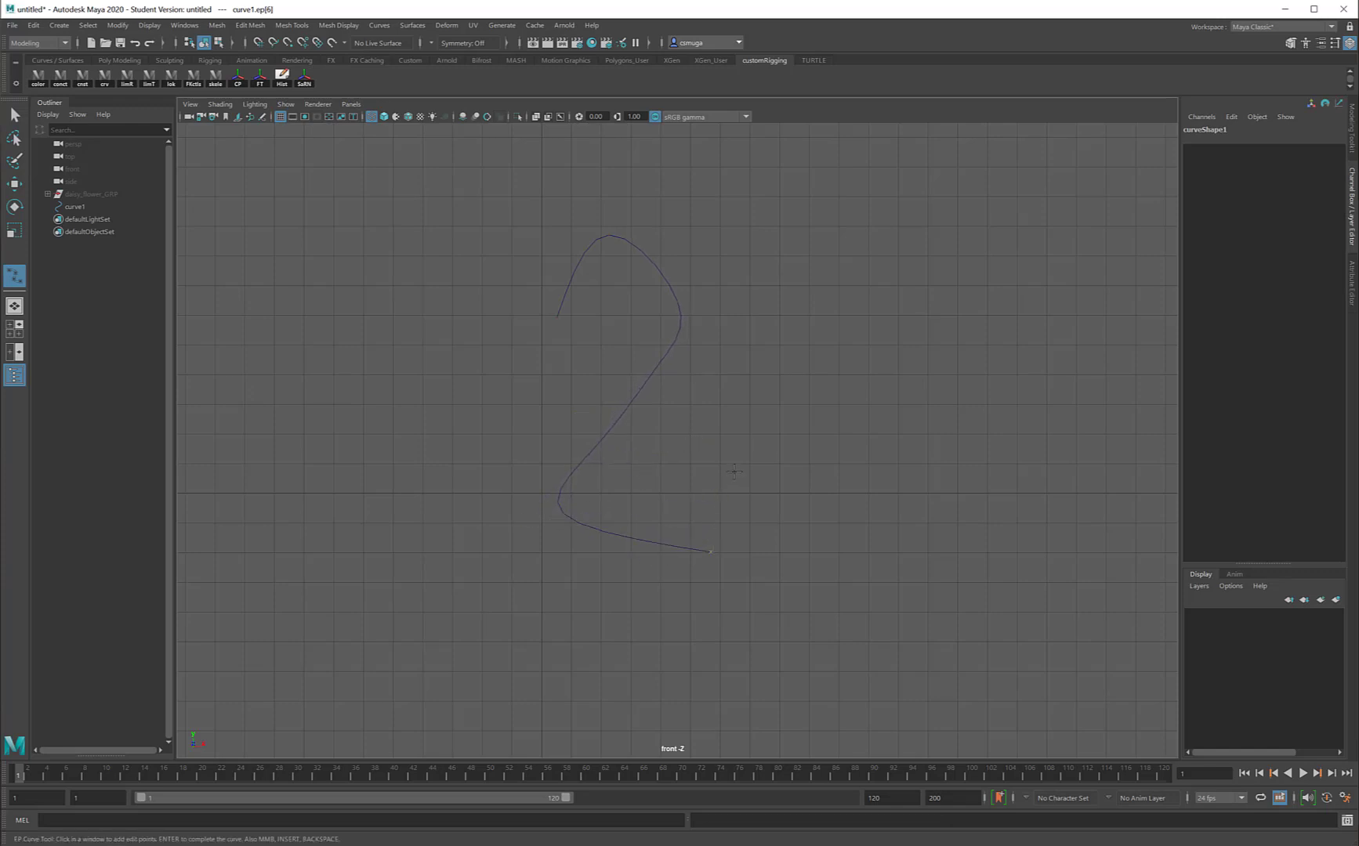
left_click_drag(725, 468, 668, 452)
left_click_drag(696, 382, 714, 410)
left_click_drag(783, 464, 780, 487)
left_click_drag(807, 566, 891, 552)
left_click_drag(951, 431, 961, 510)
left_click_drag(915, 379, 910, 385)
key("Return")
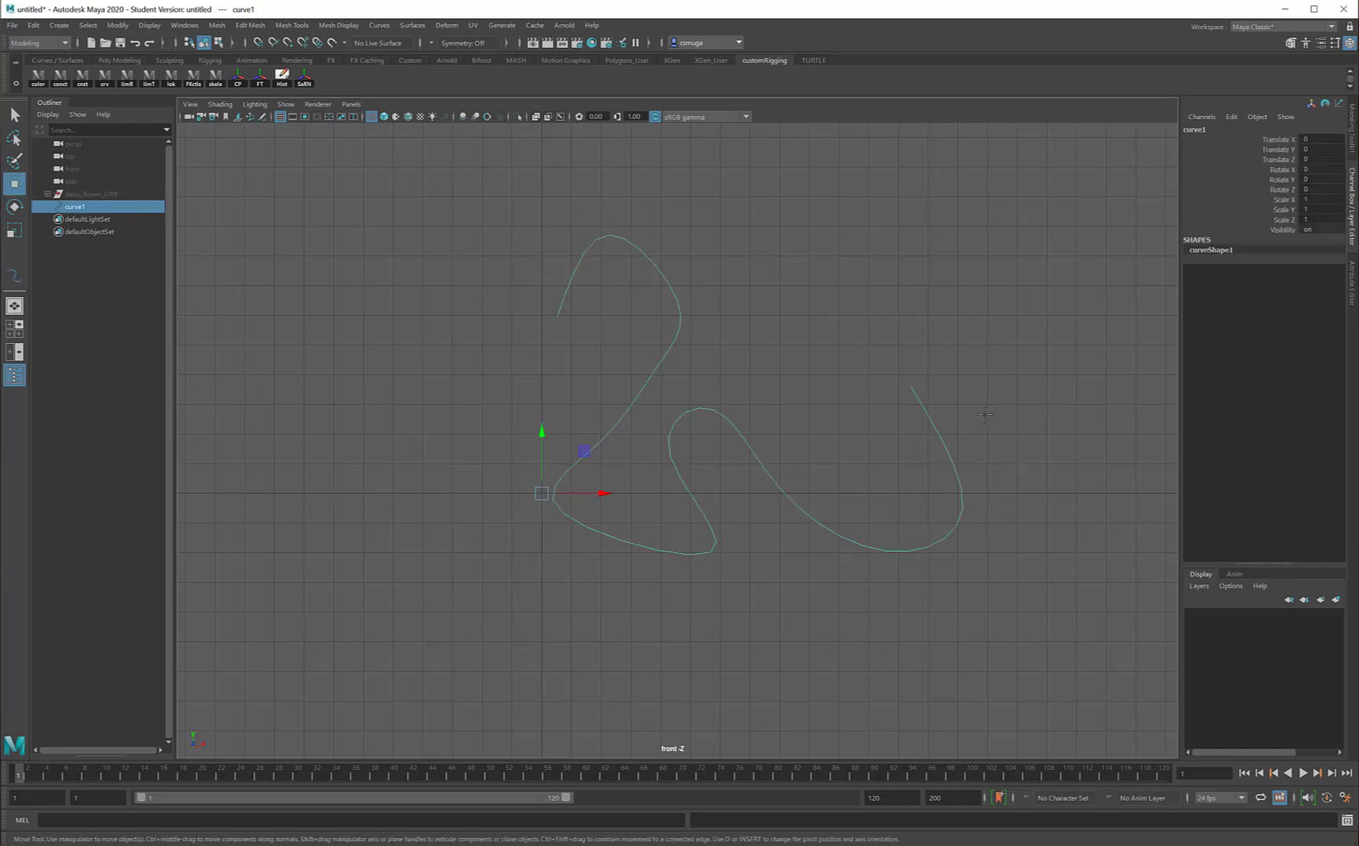
Step: Widen the curve's middle bend by moving the control vertex beside it up and outward, and delete the whole curve in object mode
right_click_drag(917, 402, 820, 405)
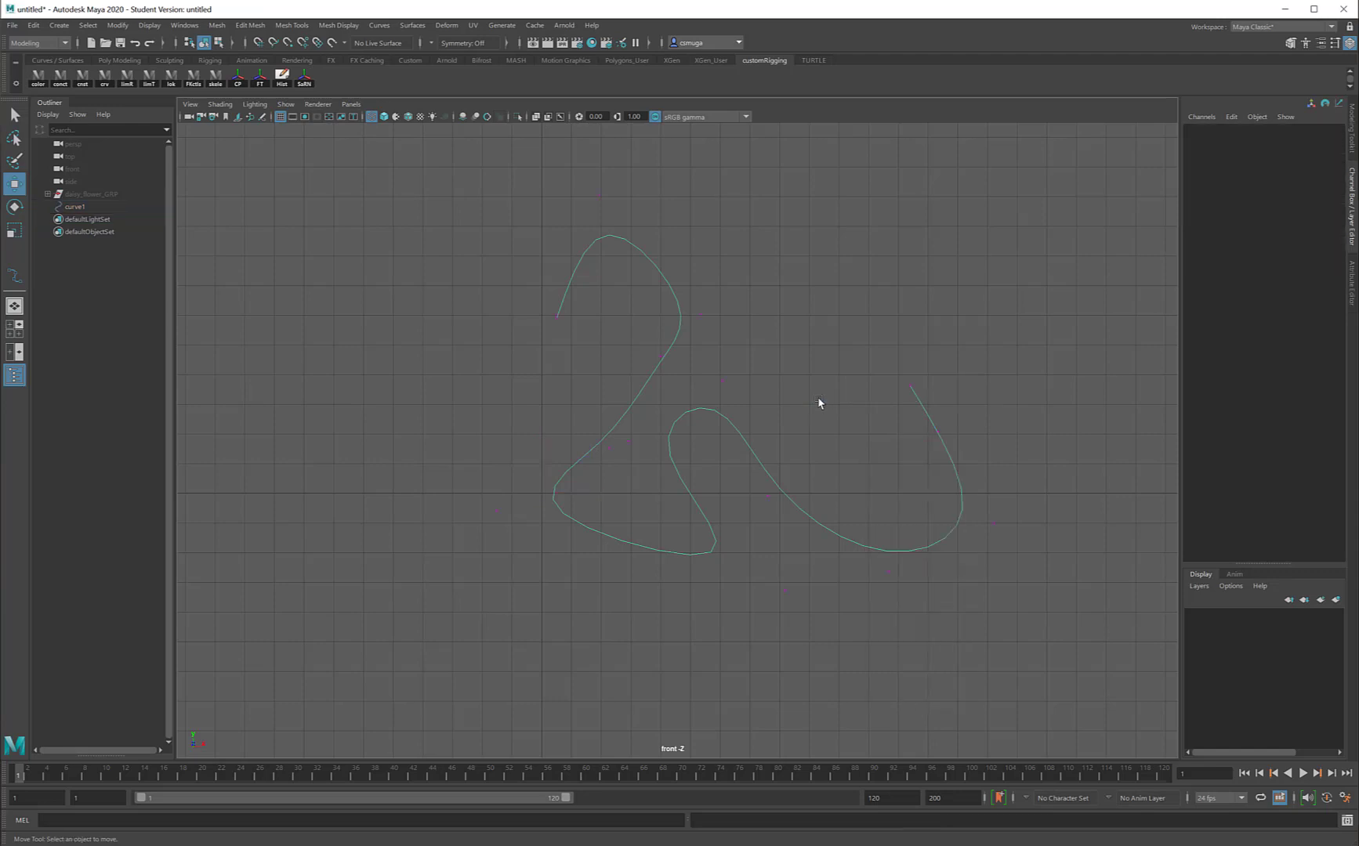
left_click_drag(747, 470, 849, 438)
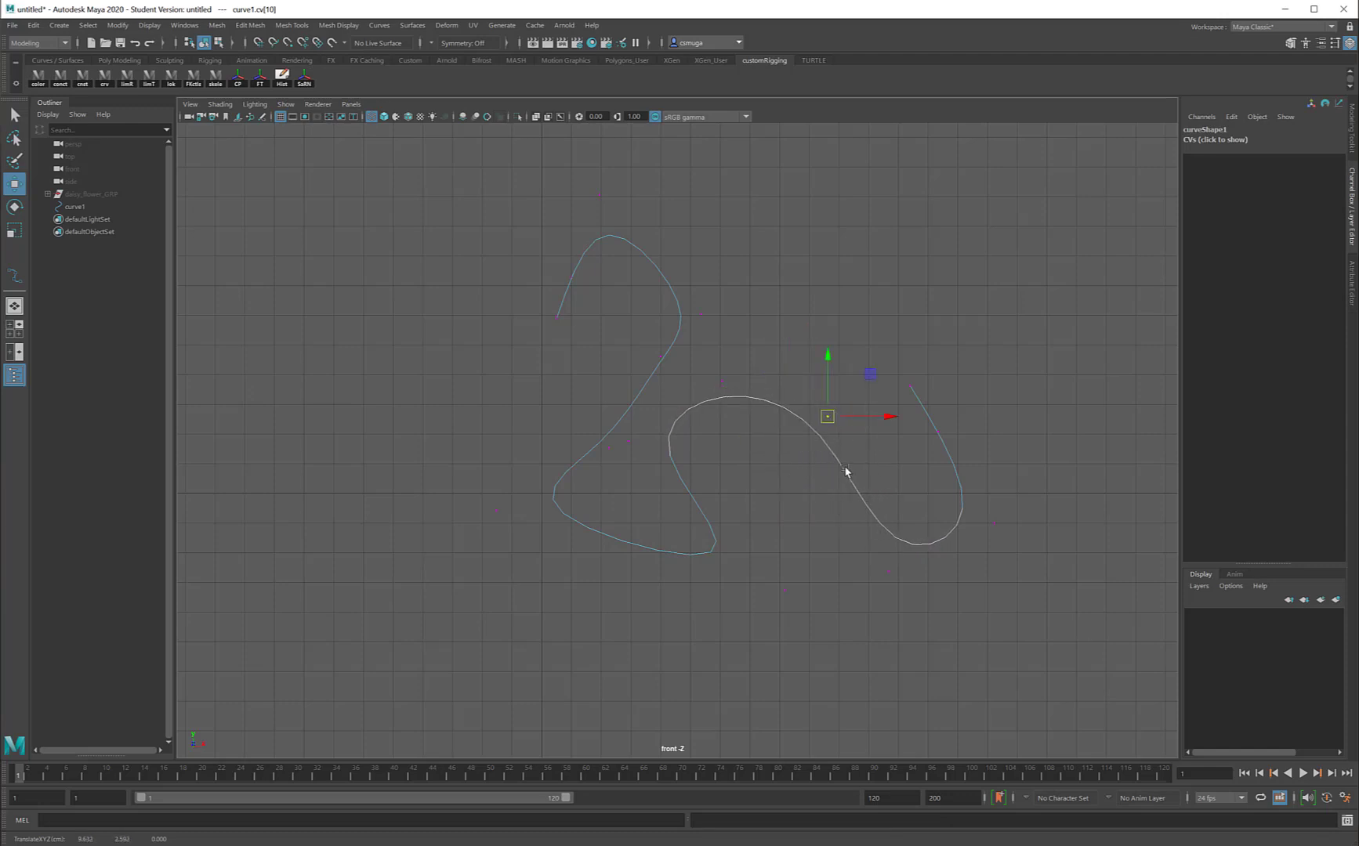
right_click_drag(848, 470, 900, 440)
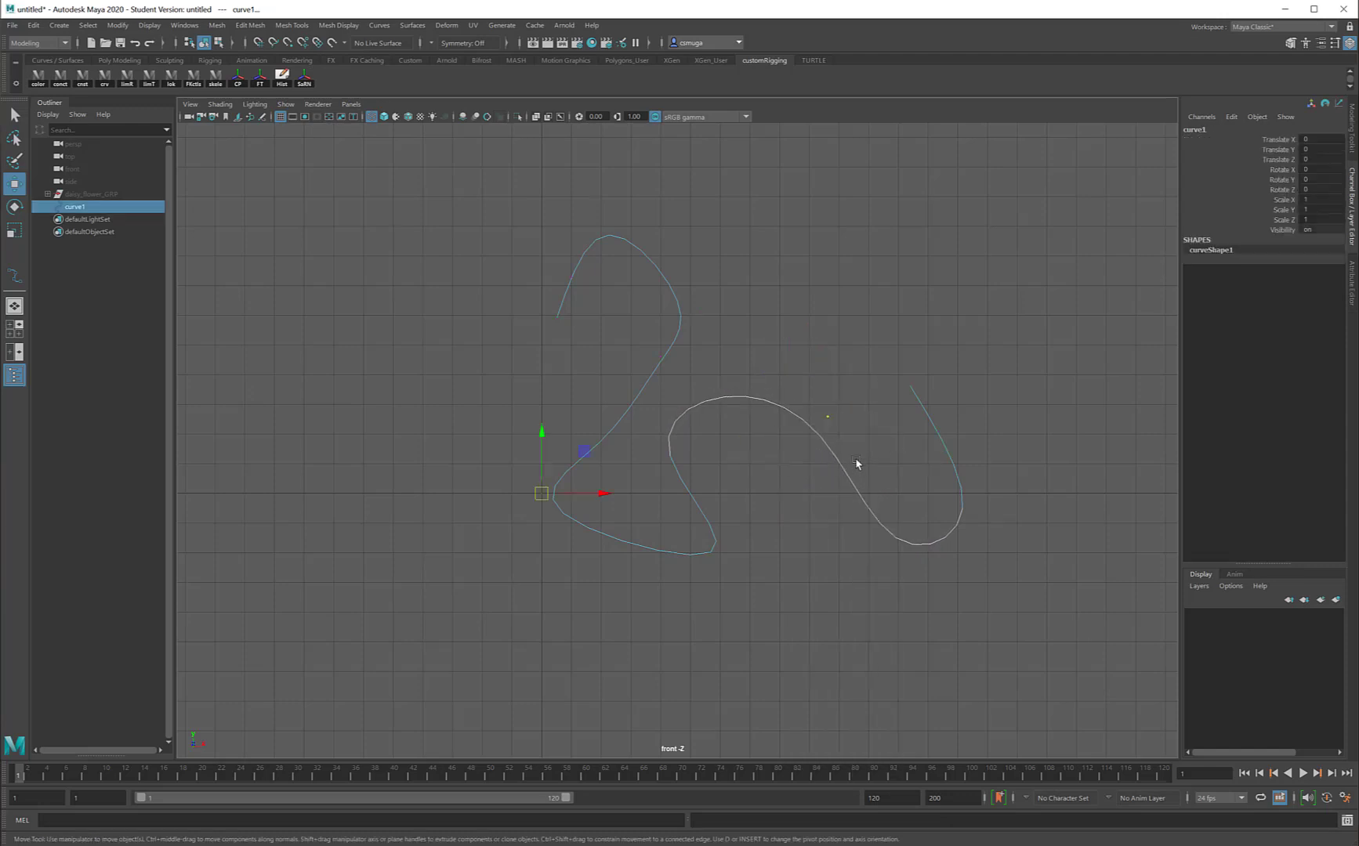
key("Delete")
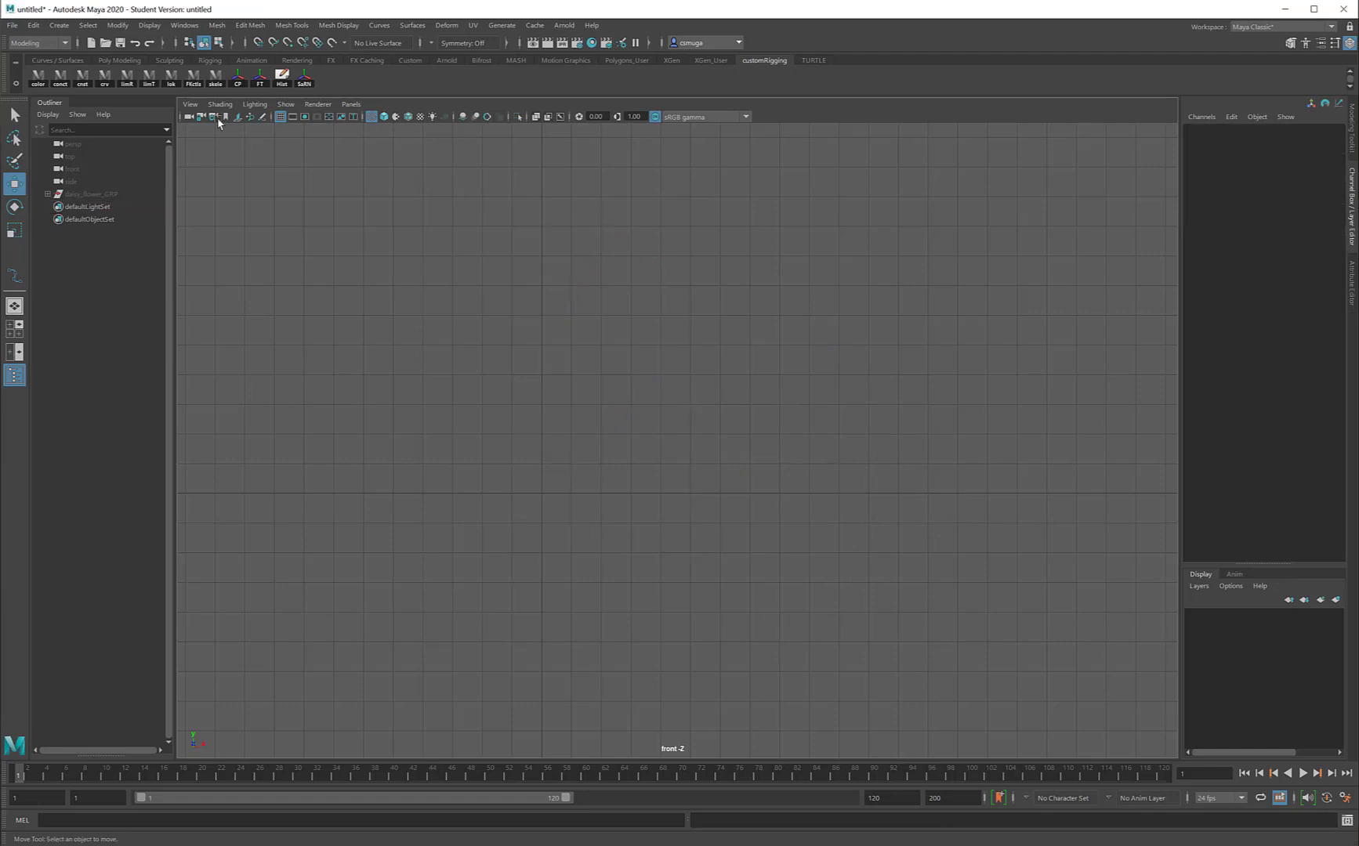
Step: Draw a long freehand curve of wavy bends and small spirals around the origin with the Pencil Curve Tool
left_click(57, 26)
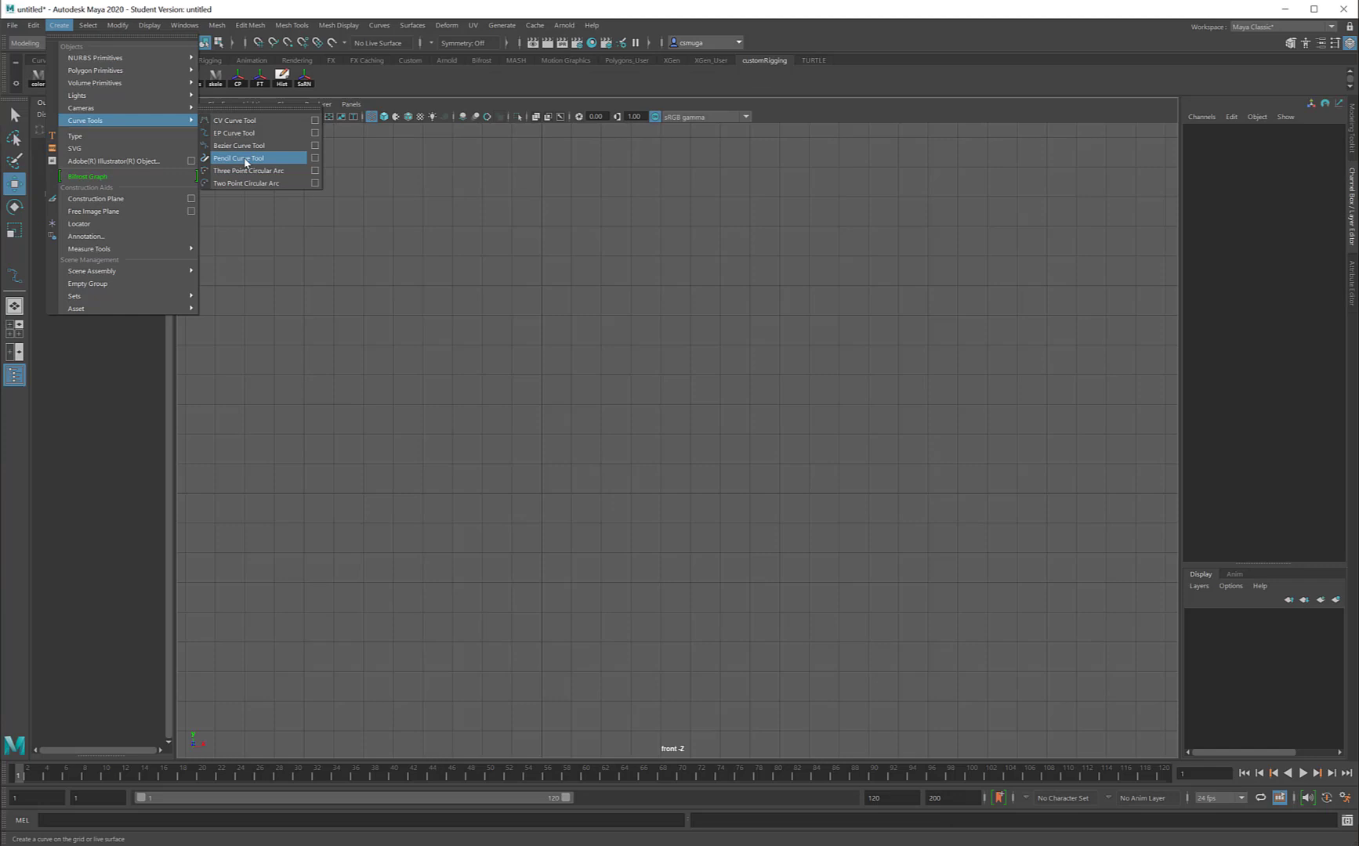
left_click(245, 159)
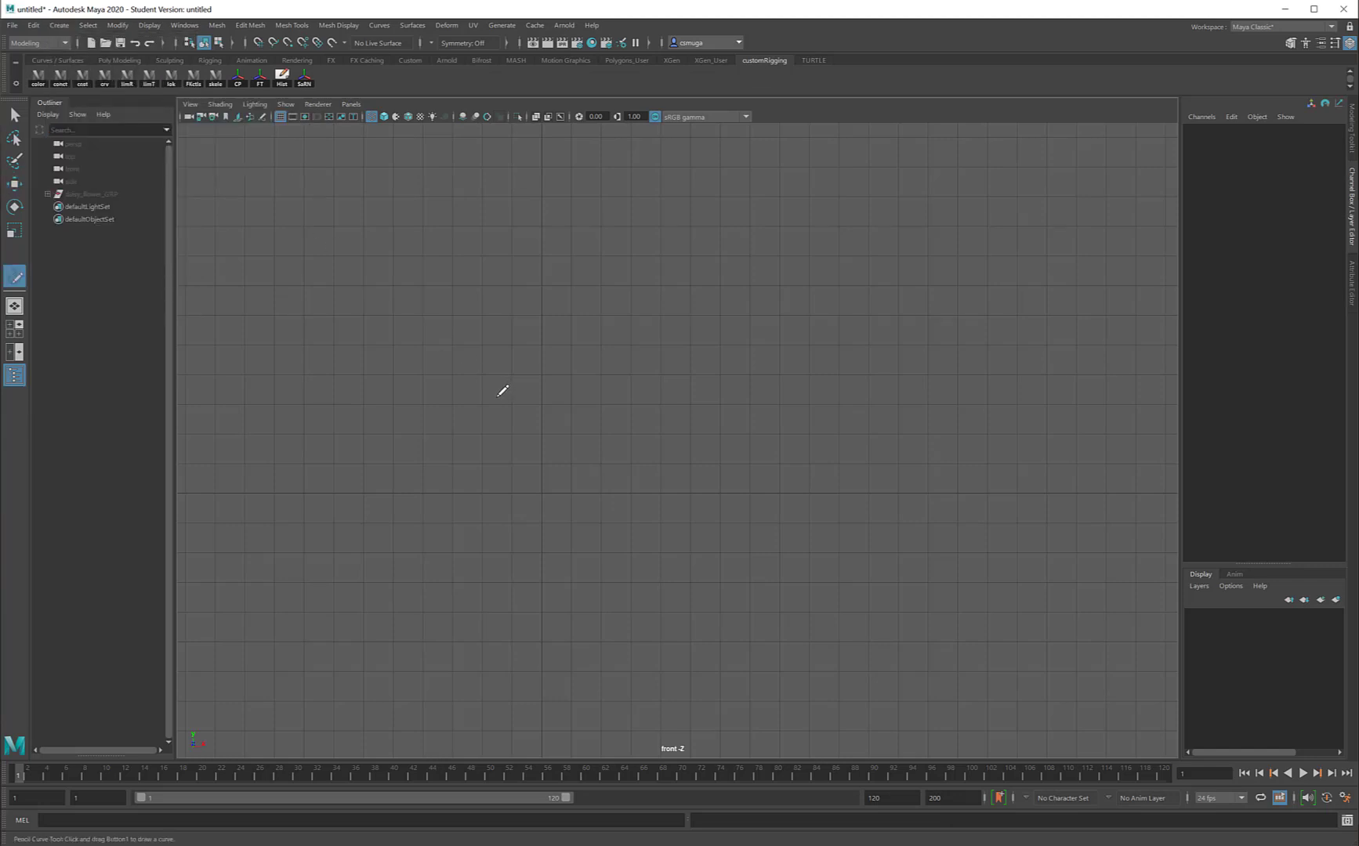
mouse_move(498, 396)
left_mouse_down()
mouse_move(475, 391)
mouse_move(560, 319)
mouse_move(687, 425)
mouse_move(654, 295)
mouse_move(608, 332)
mouse_move(789, 326)
mouse_move(852, 384)
left_mouse_up()
mouse_move(761, 466)
left_mouse_down()
mouse_move(736, 576)
mouse_move(508, 514)
mouse_move(361, 512)
mouse_move(356, 380)
mouse_move(398, 285)
mouse_move(386, 279)
left_mouse_up()
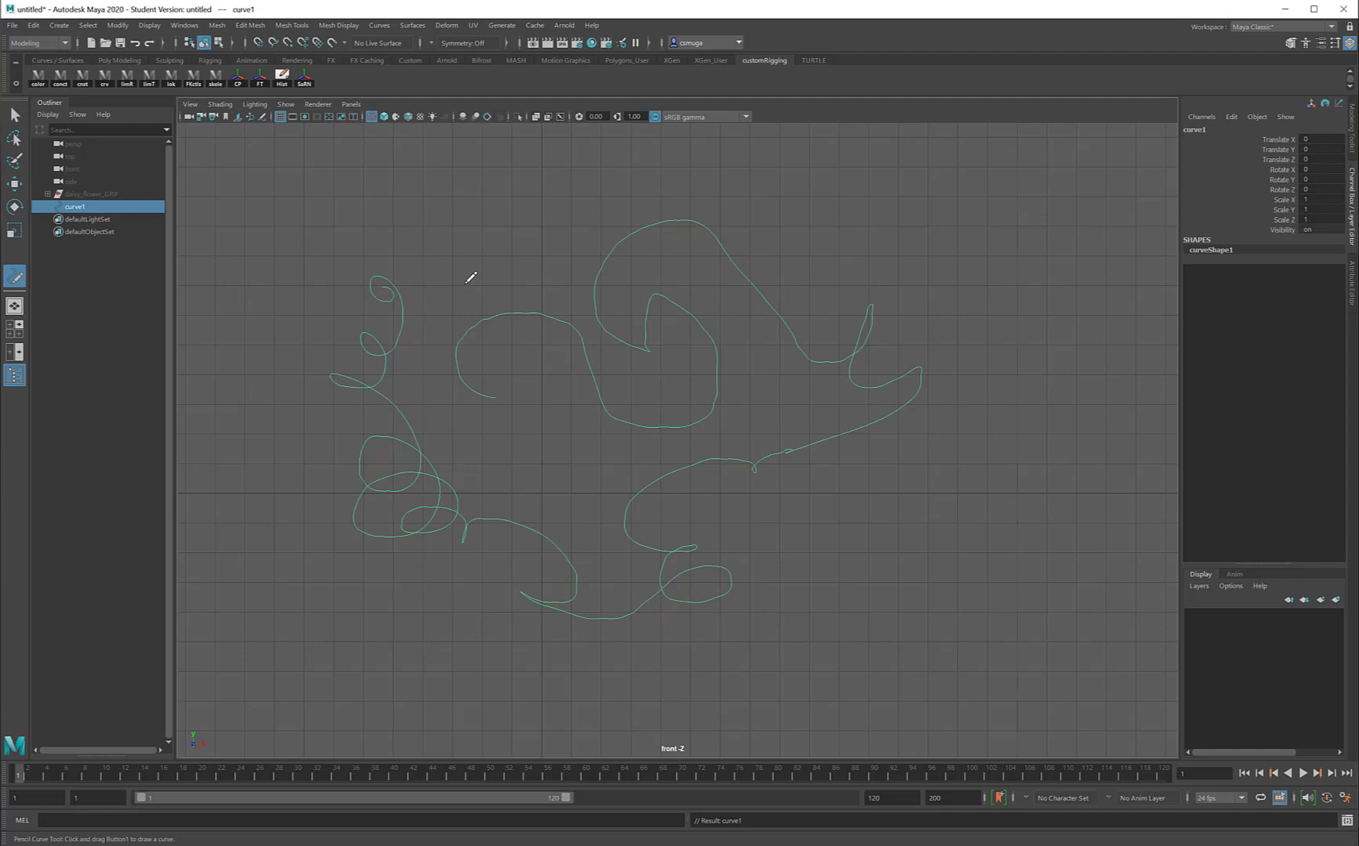
key("w")
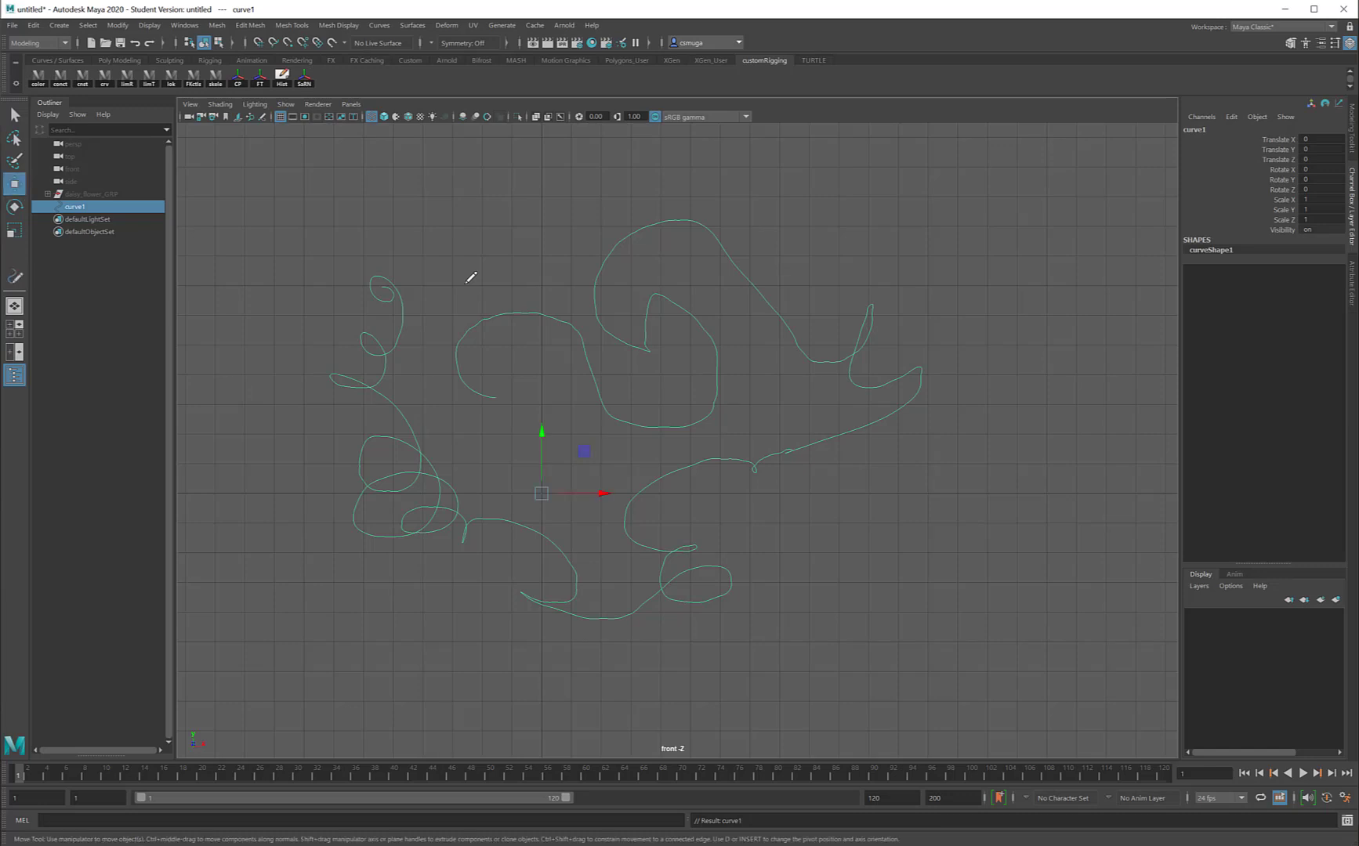
Step: Try moving a single control vertex on the slope of the pencil curve's large upper loop, and undo the move
right_click(514, 315)
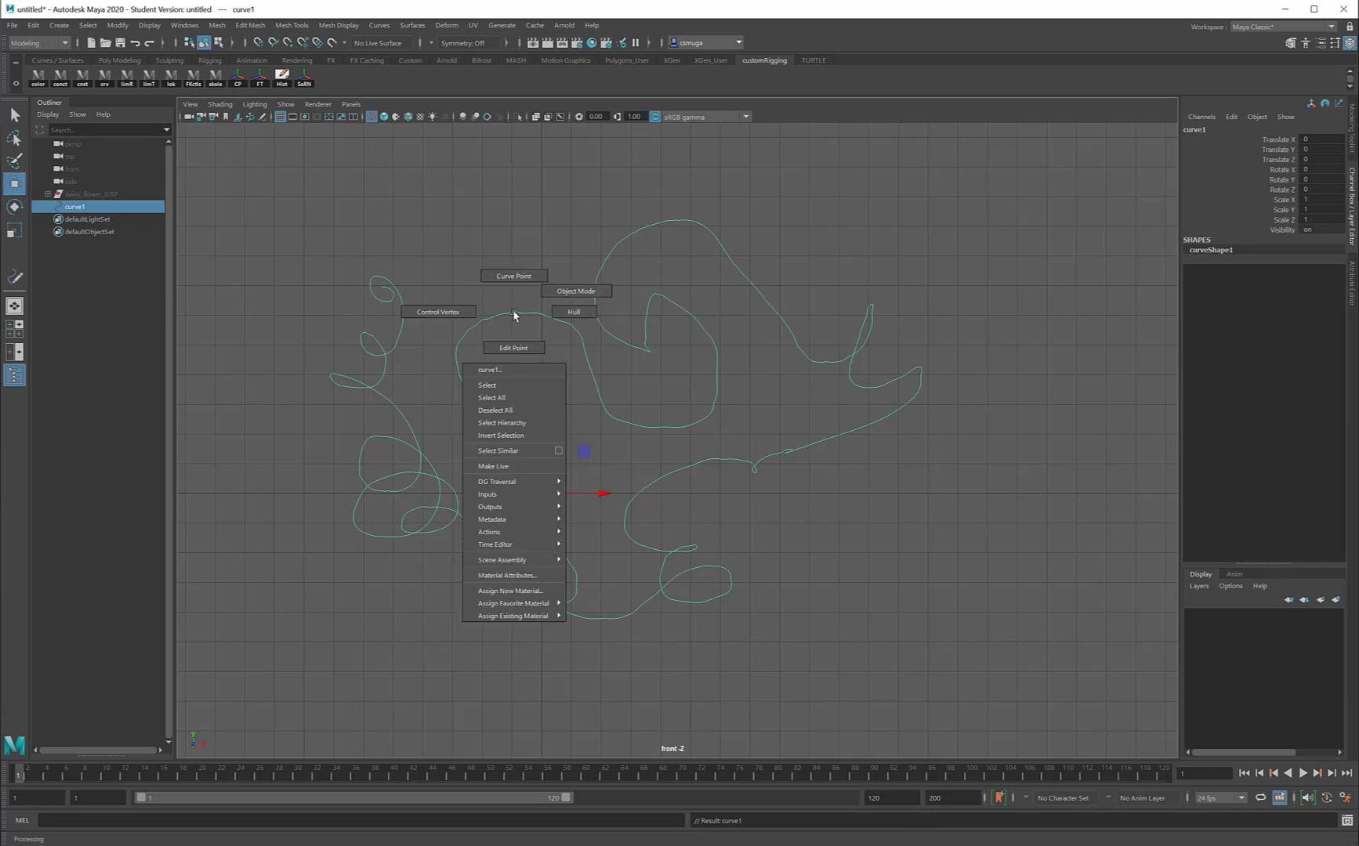
left_click(454, 313)
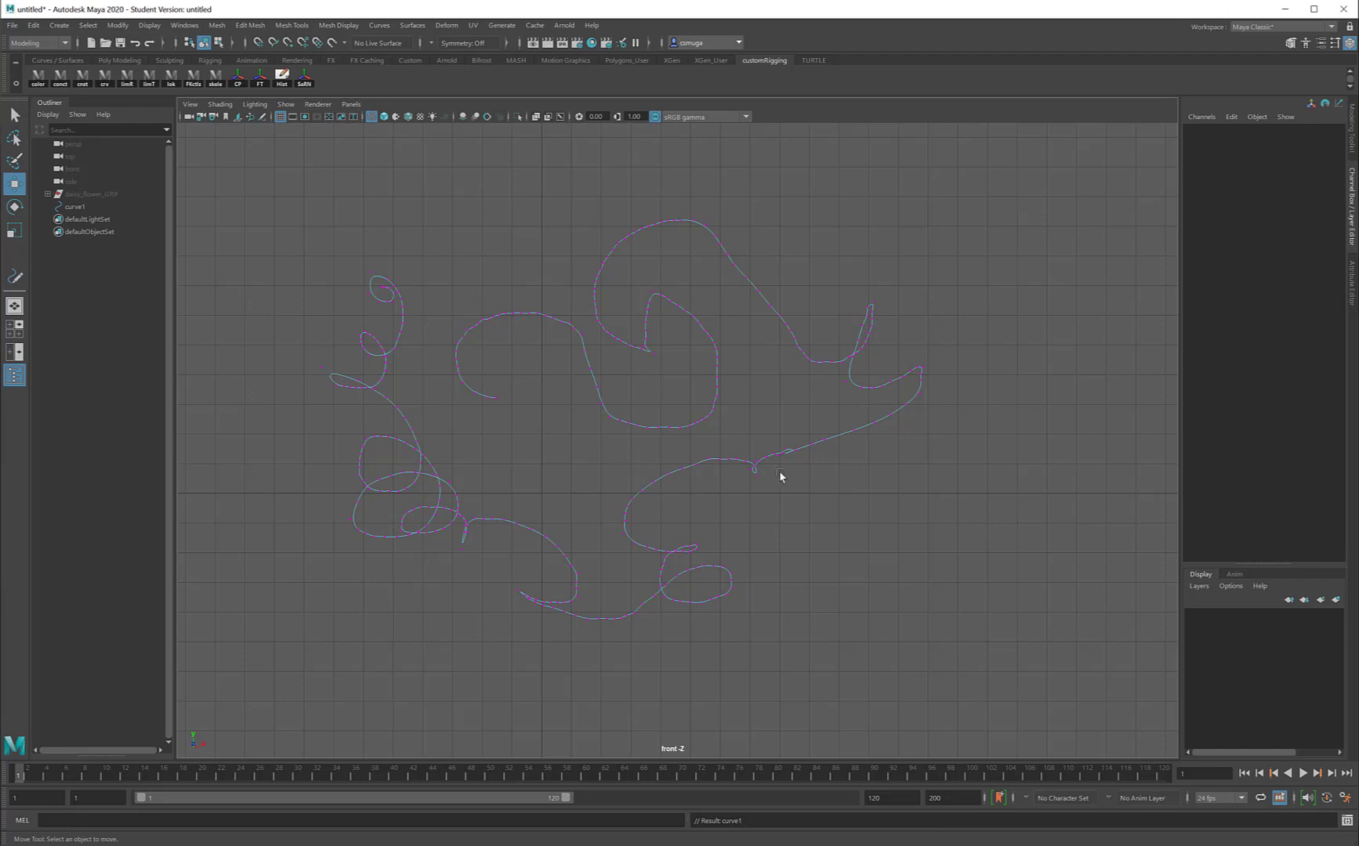
left_click_drag(770, 304, 749, 325)
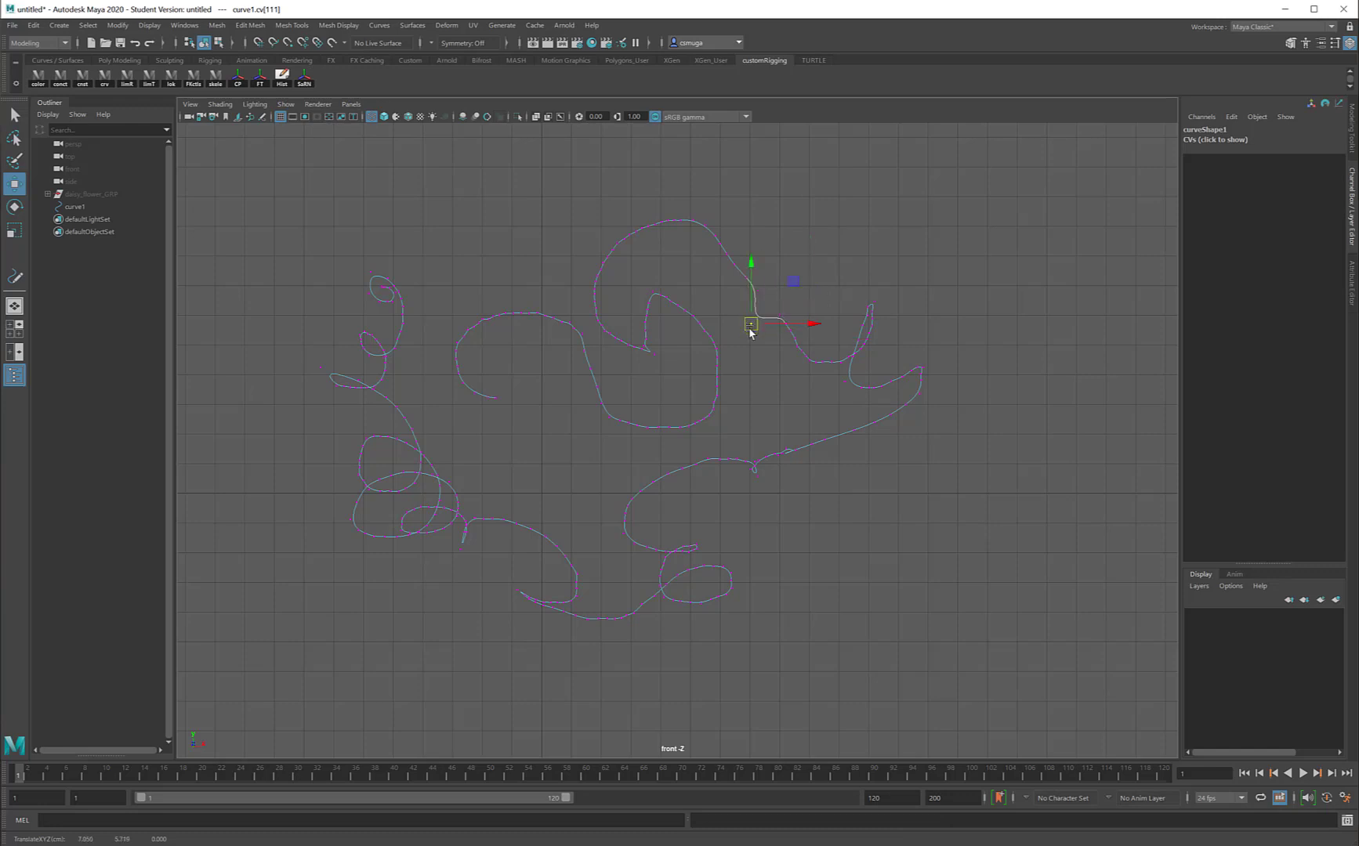
key("ctrl+z")
Step: Return the pencil curve from component editing to object mode and delete it
right_click_drag(794, 347, 860, 329)
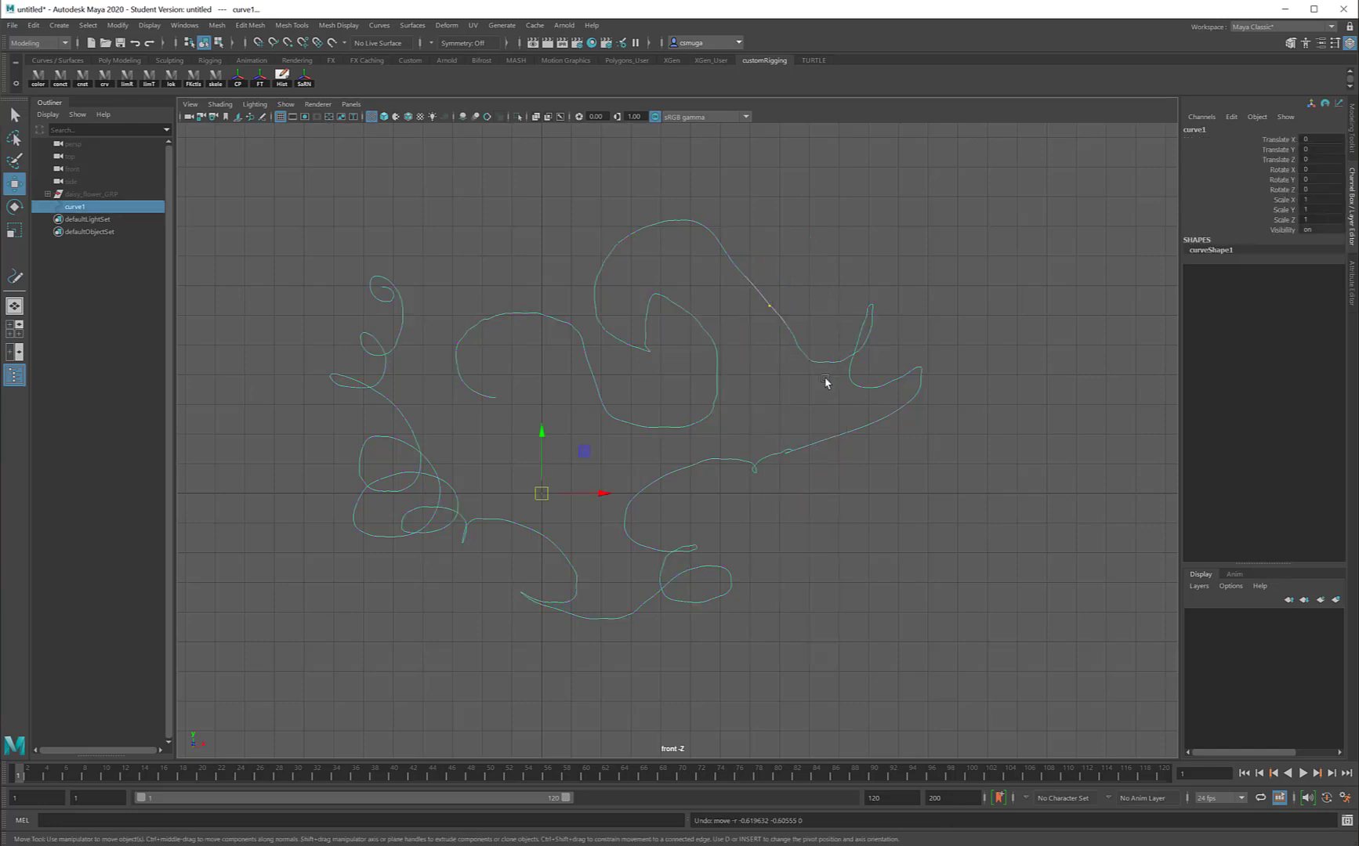
left_click(664, 427)
key("Delete")
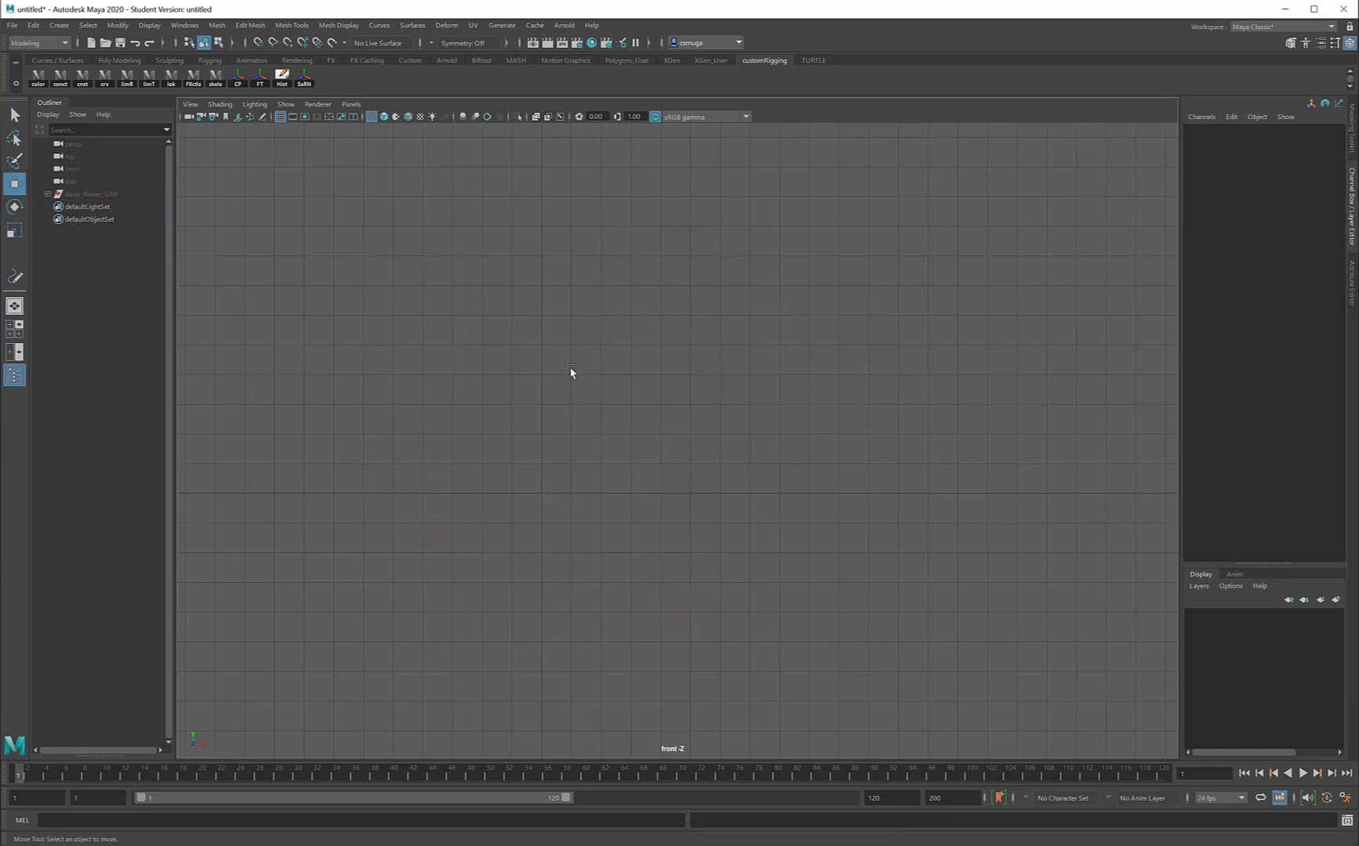
Step: Create a nearly closed three-point circular arc with a radius of about 5.2 cm and a gap at its top
left_click(63, 26)
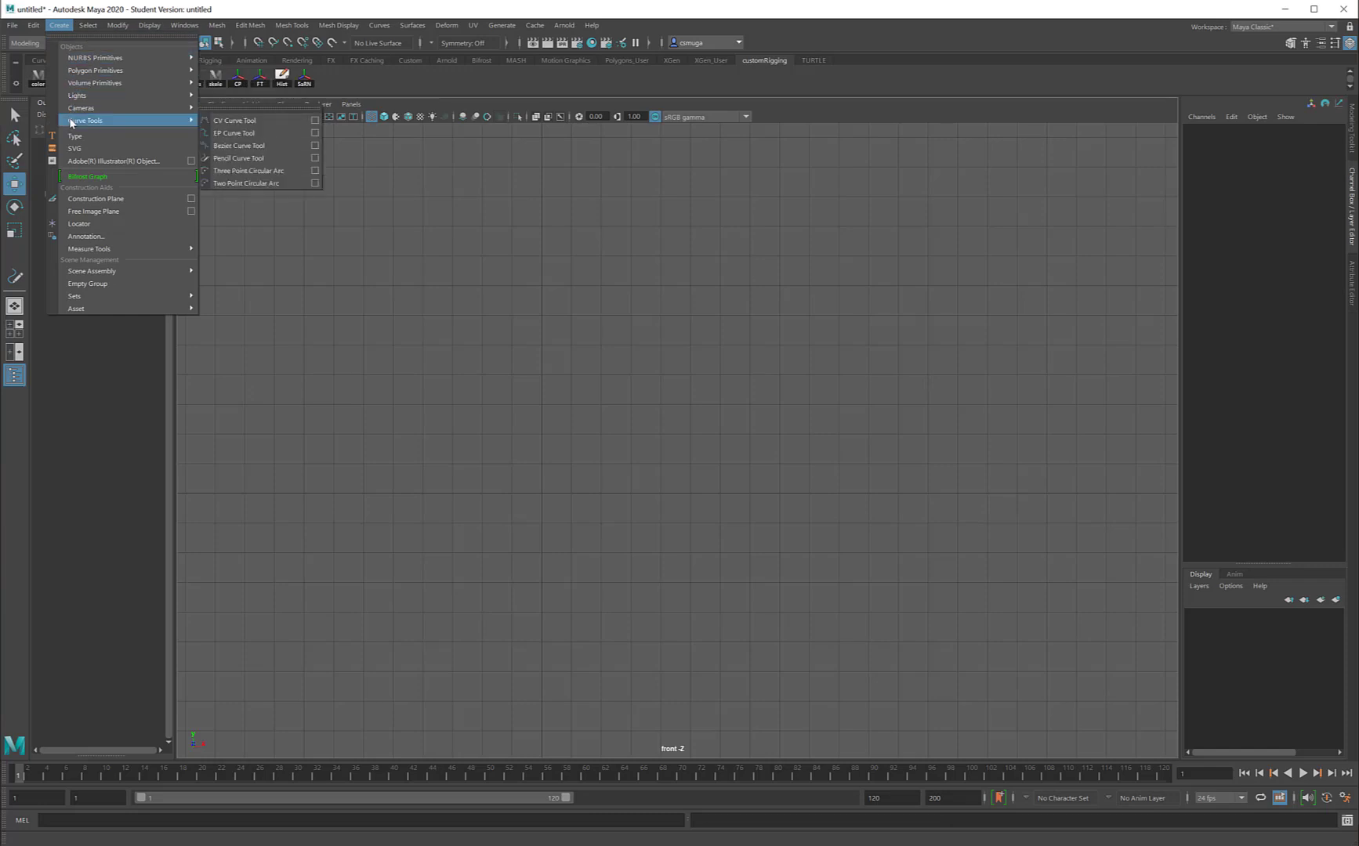
left_click(263, 170)
left_click(561, 345)
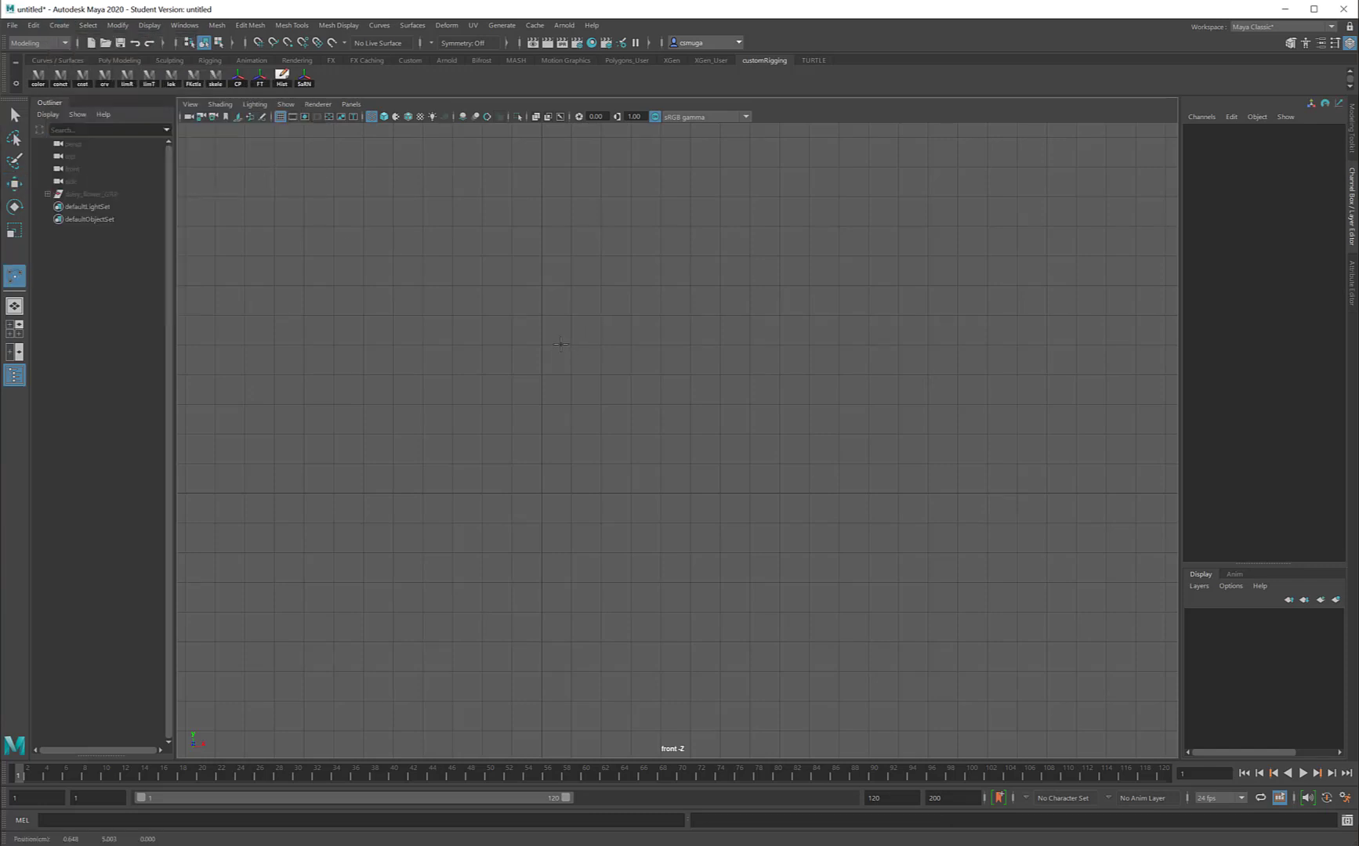
left_click(781, 464)
left_click_drag(645, 394, 650, 332)
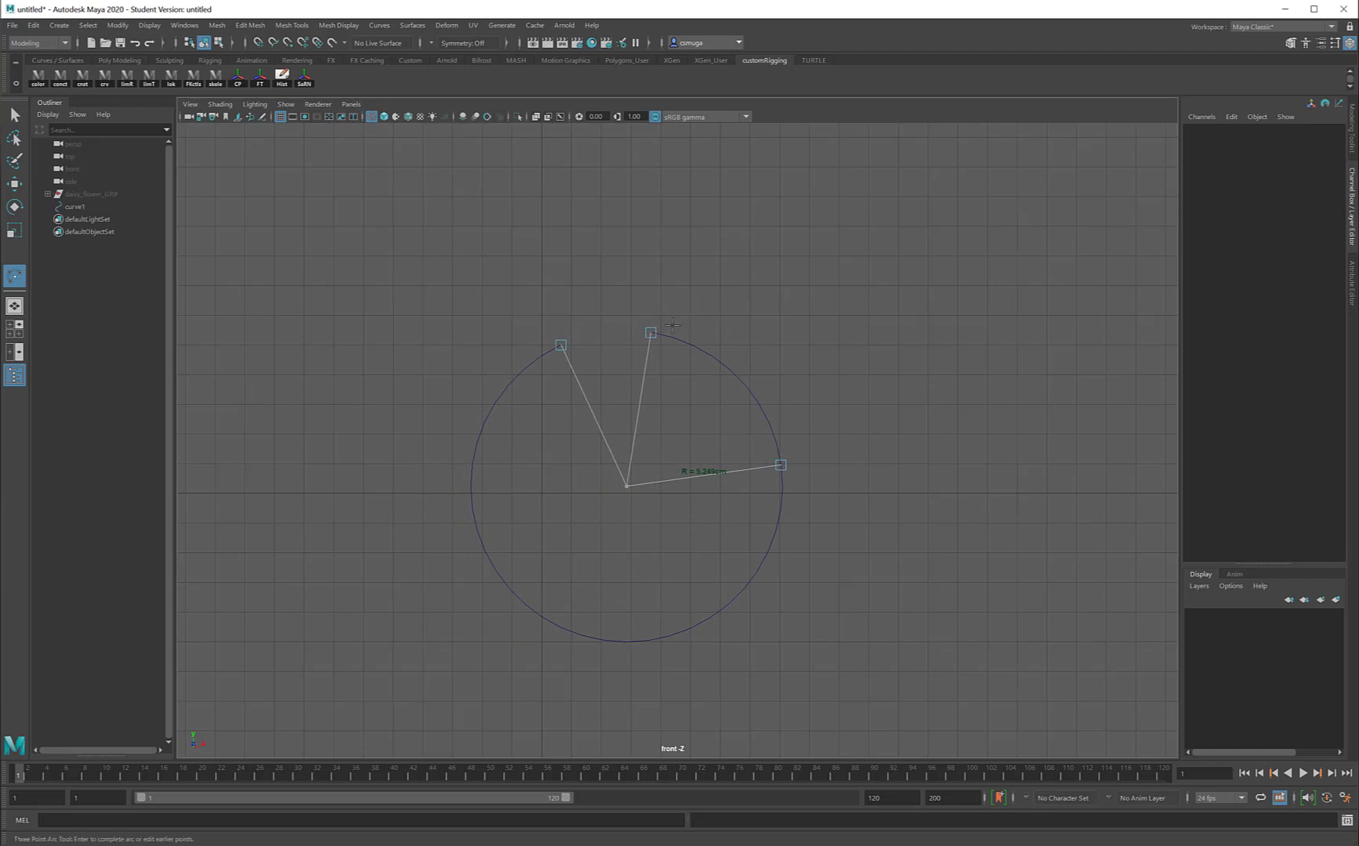
key("w")
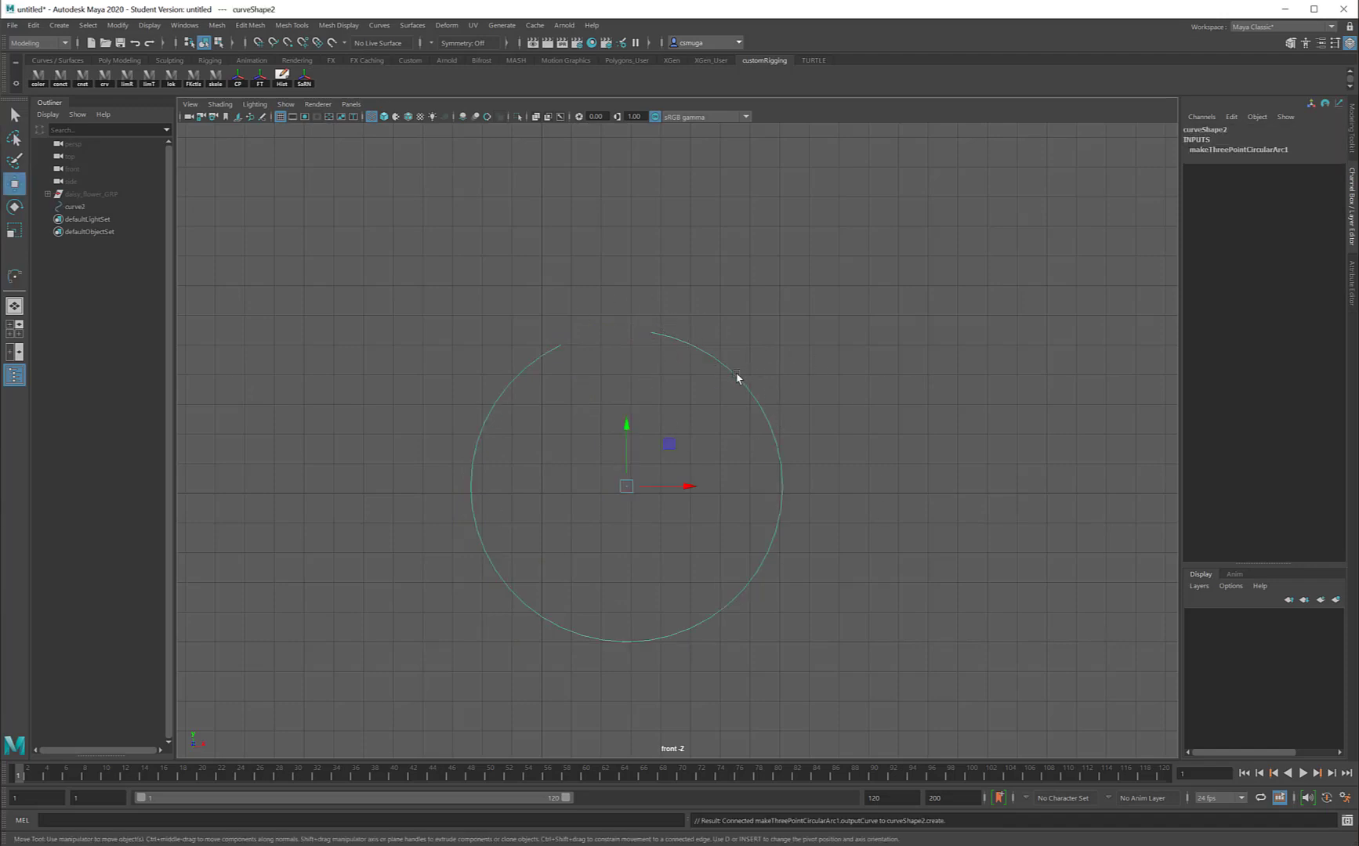
Step: Try moving the control vertex outside the three-point arc's upper curve, and undo the move
right_click_drag(736, 374, 662, 378)
mouse_move(729, 303)
left_mouse_down()
mouse_move(693, 321)
mouse_move(676, 386)
mouse_move(764, 282)
mouse_move(782, 319)
mouse_move(713, 323)
left_mouse_up()
key("ctrl+z")
Step: Return the three-point arc from component editing to object mode and delete it
right_click_drag(760, 403, 807, 381)
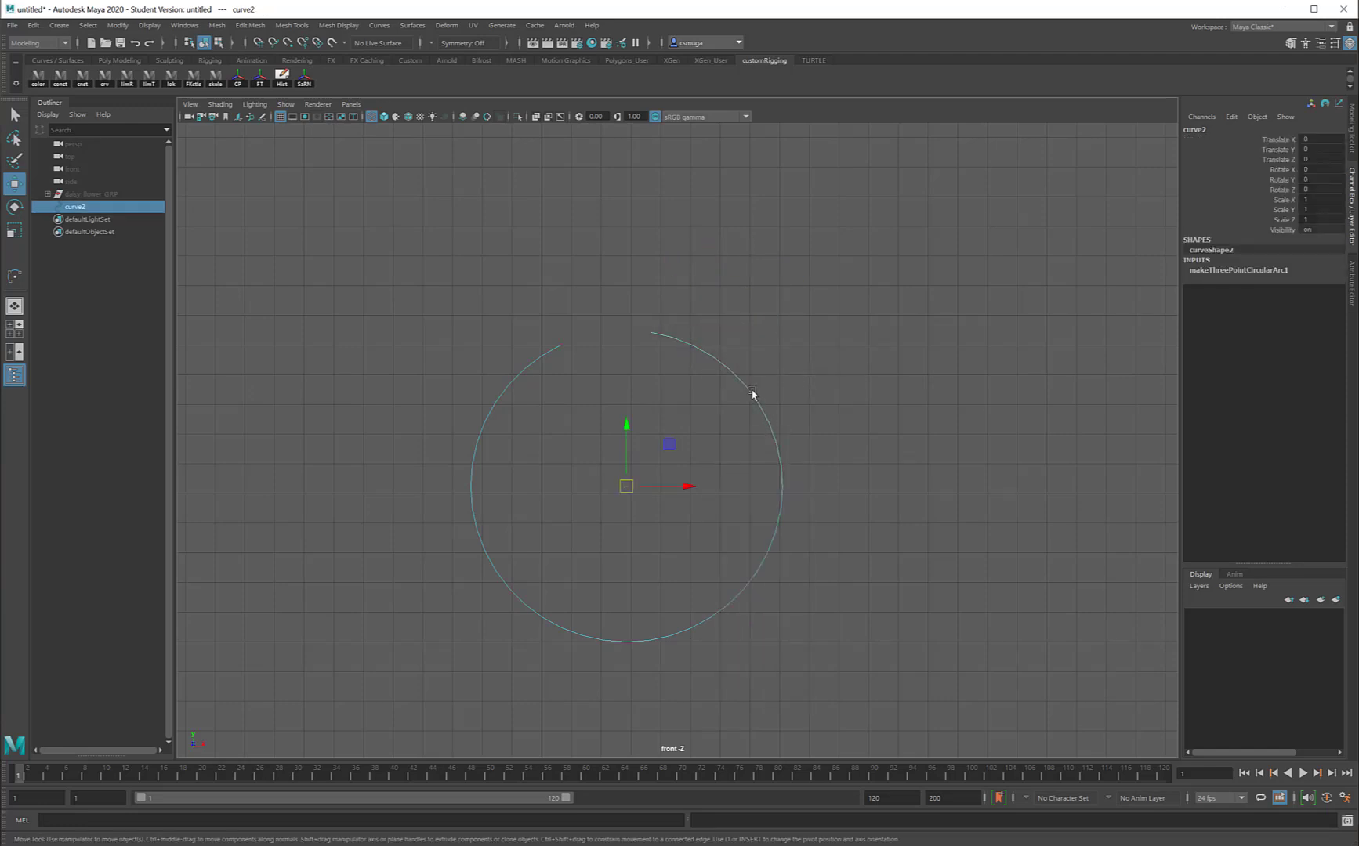
key("Delete")
Step: Create a downward-bulging two-point circular arc spanning half a circle, with a radius of about 5.8 cm
left_click(54, 26)
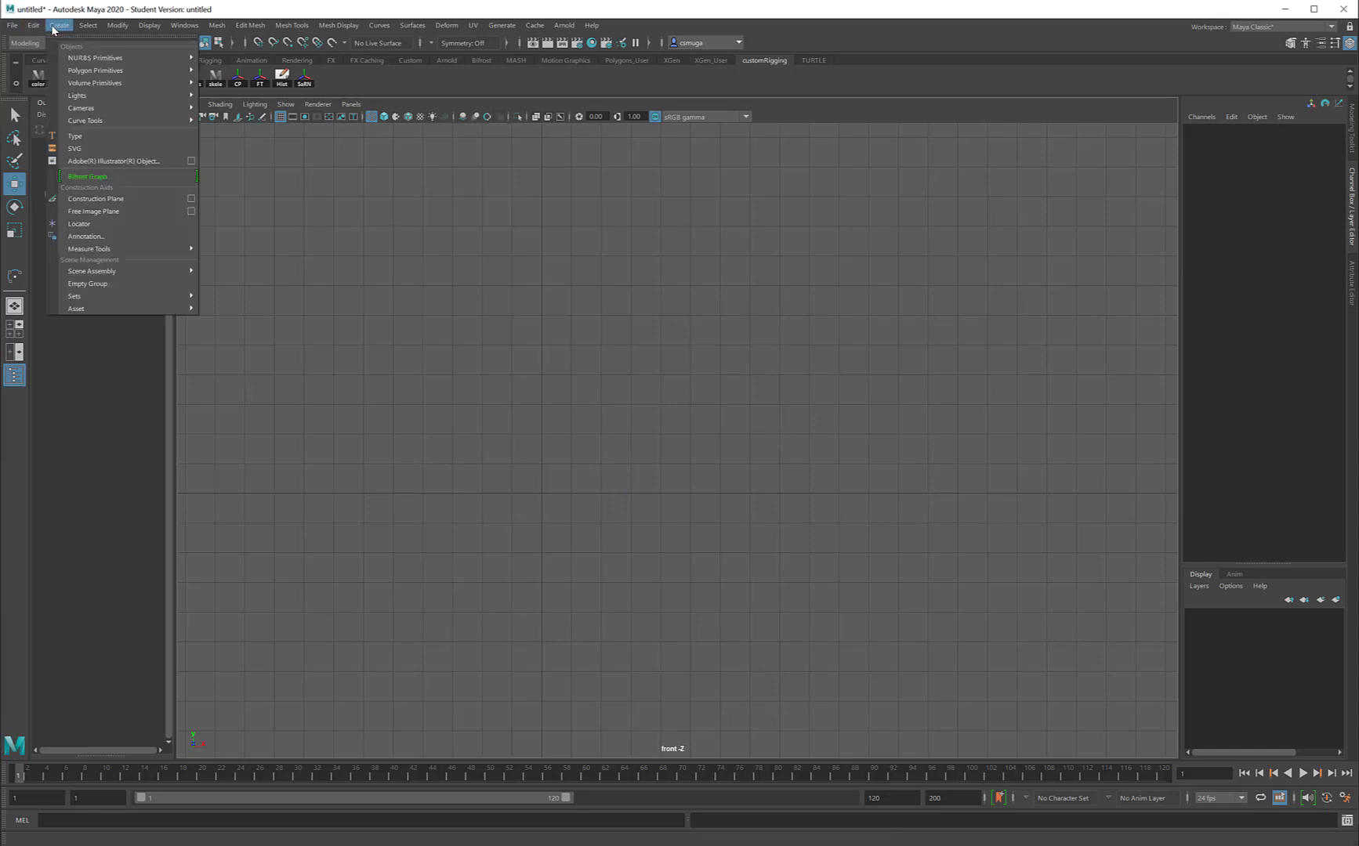
mouse_move(78, 119)
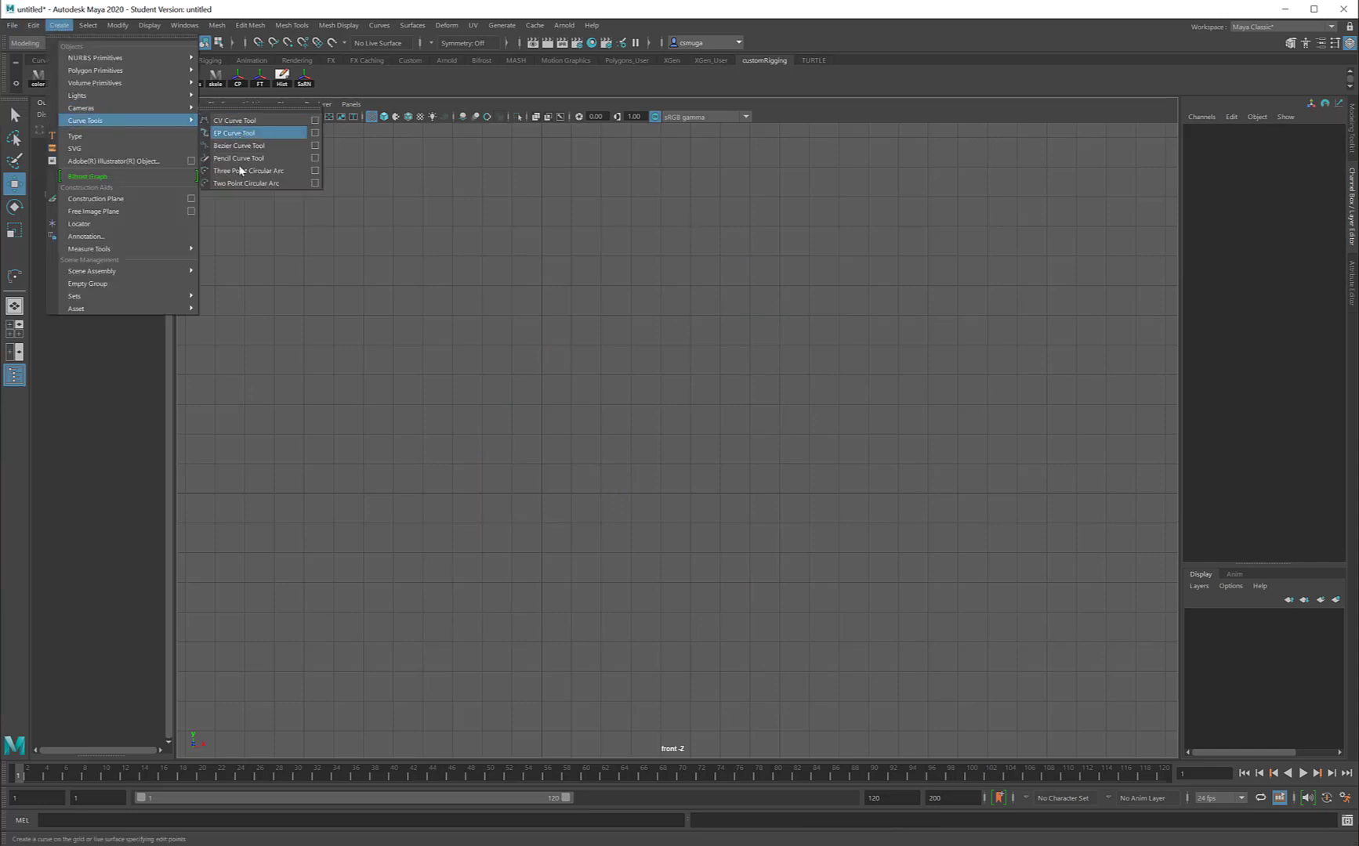
left_click(237, 184)
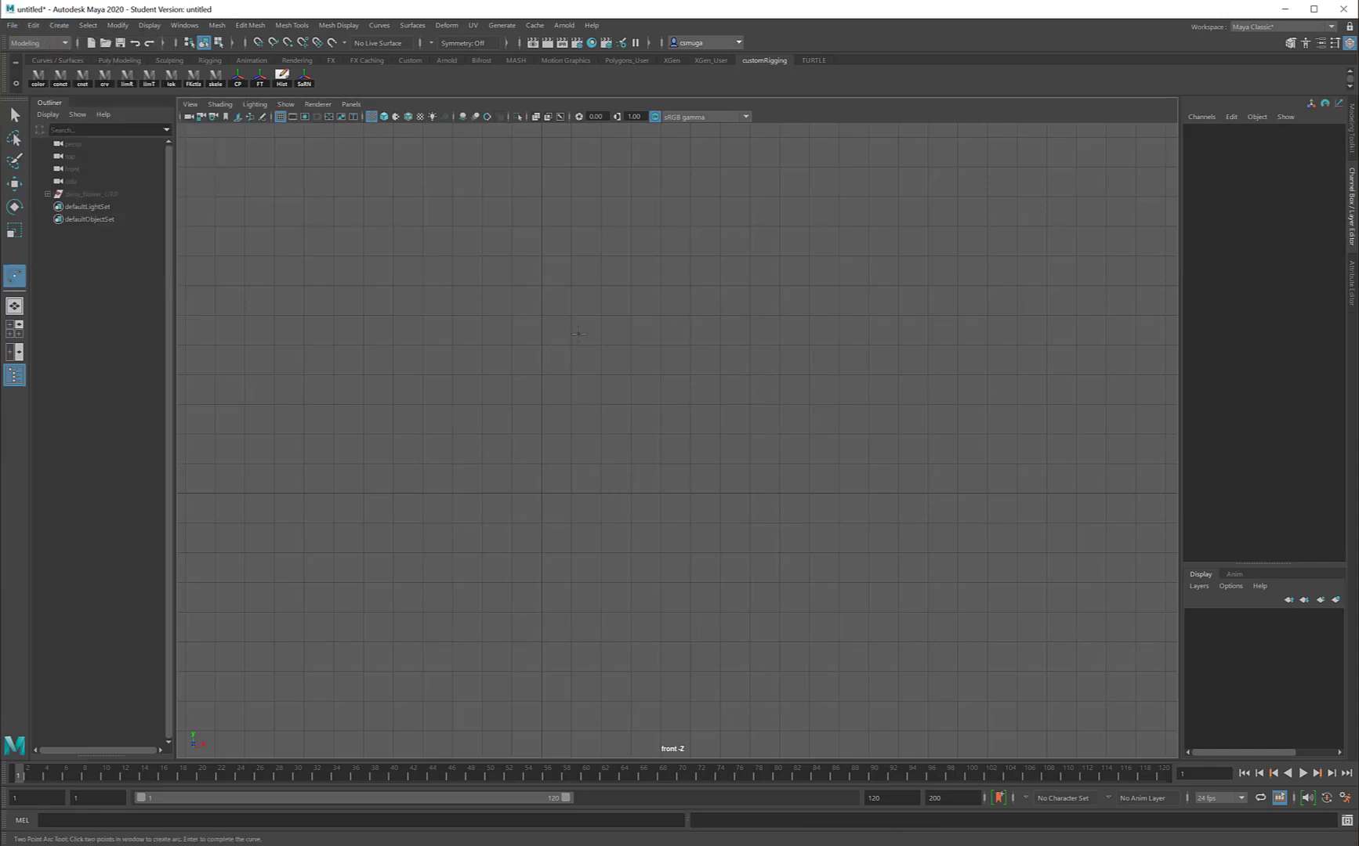
left_click(578, 334)
left_click_drag(728, 453, 901, 450)
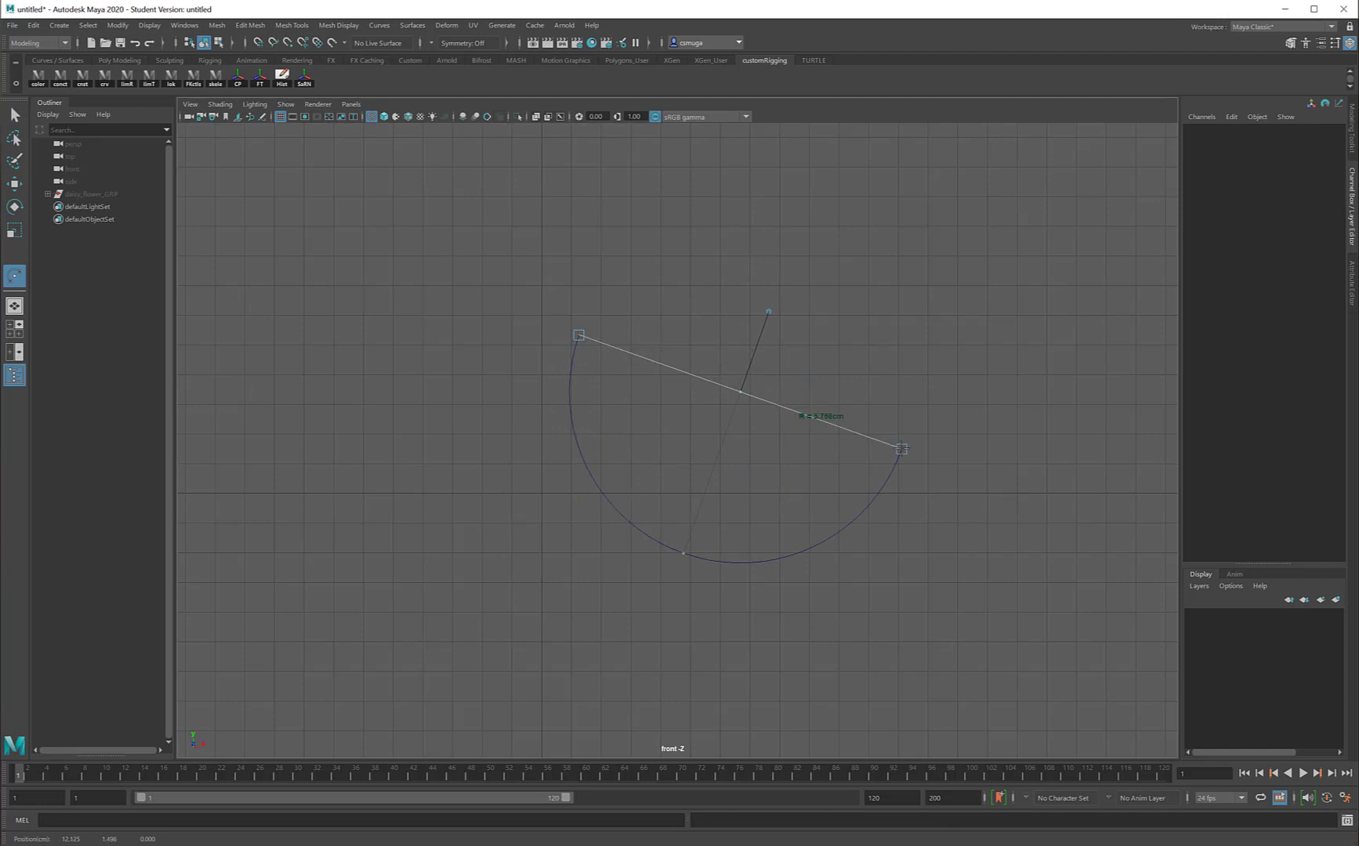
key("Return")
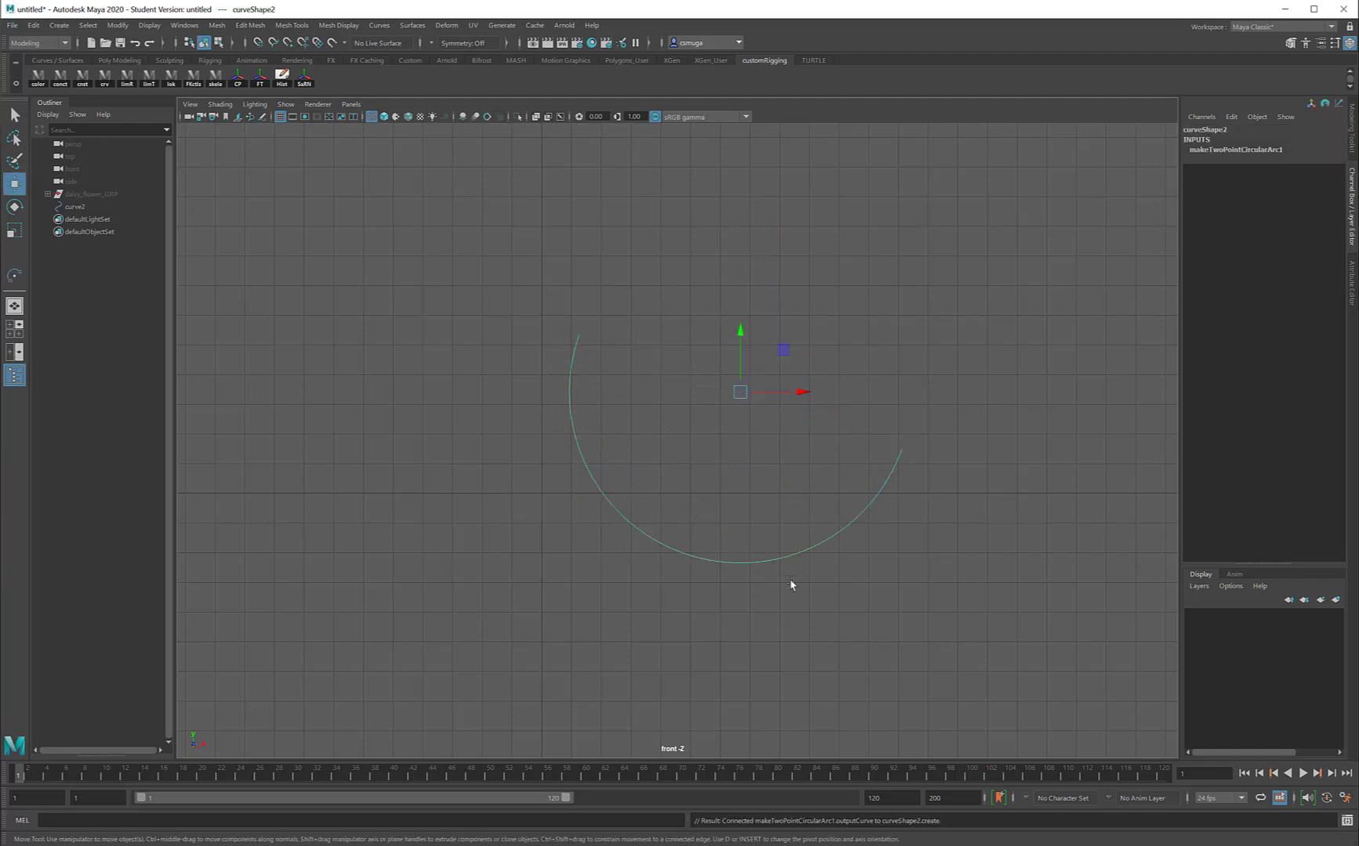
Step: Try moving a control vertex near the upper start of the two-point arc, and undo the move
right_click_drag(845, 532, 752, 527)
left_click_drag(526, 395, 541, 443)
key("ctrl+z")
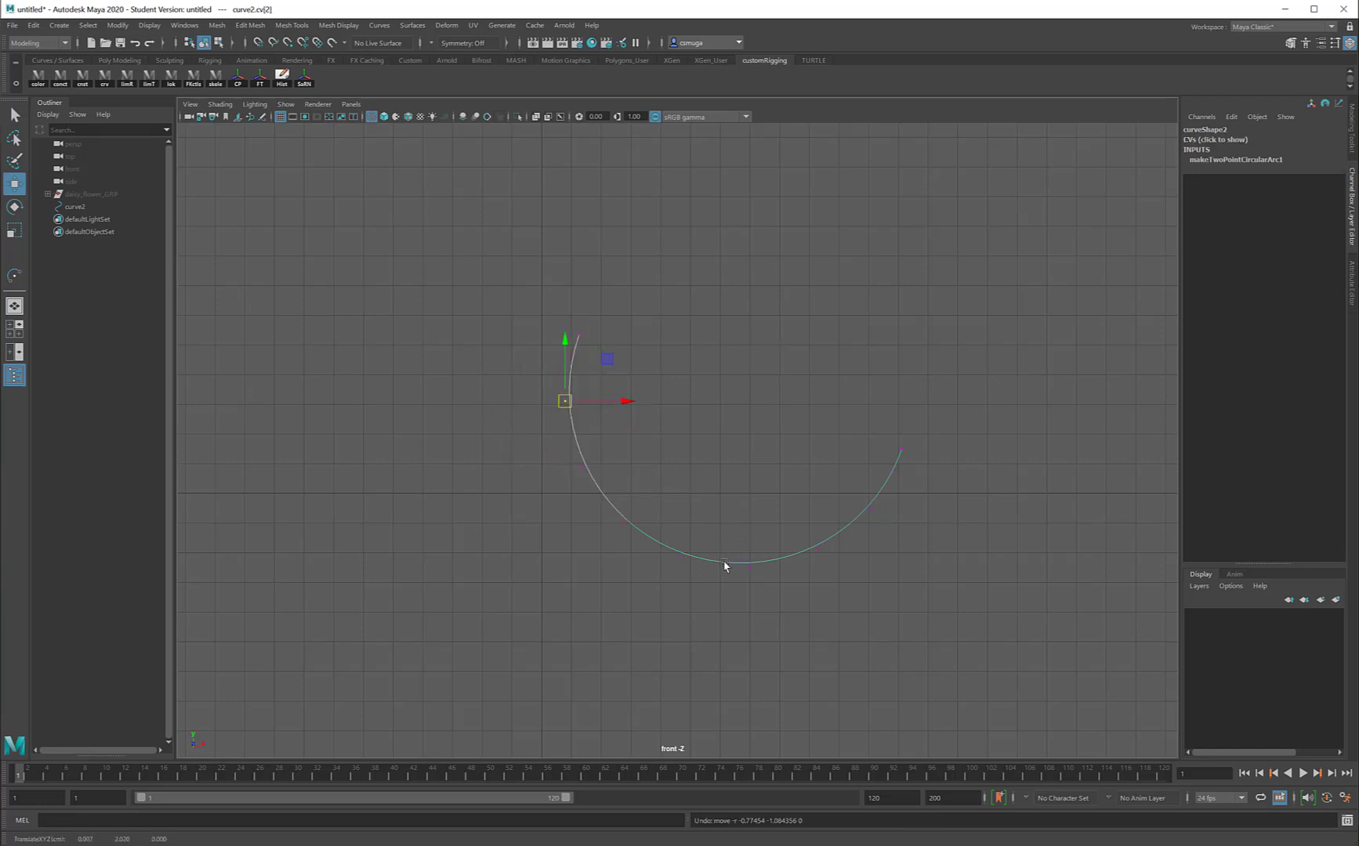
Step: Return the two-point arc from component editing to object mode and delete it
left_click(723, 562)
right_click_drag(723, 561, 775, 546)
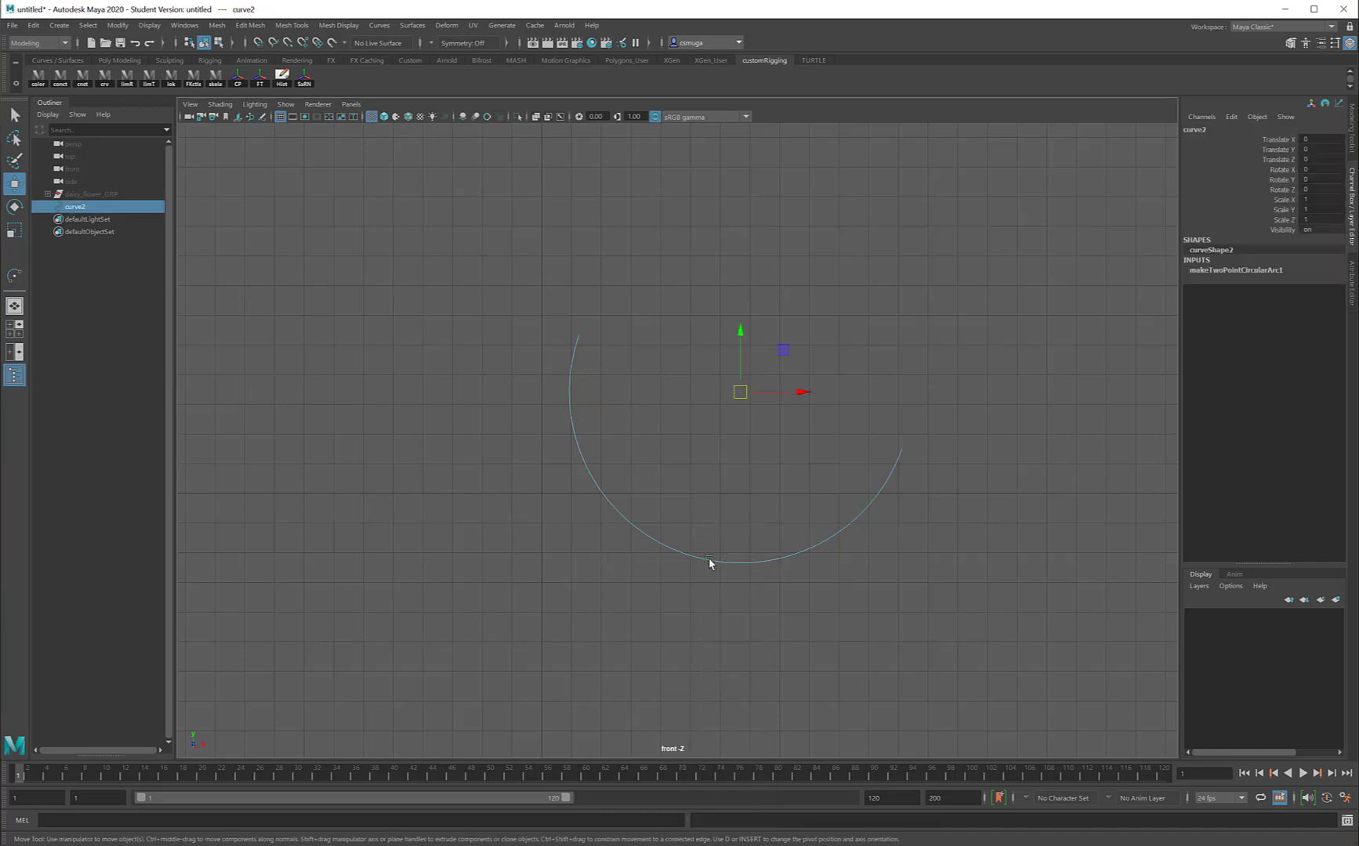
key("Delete")
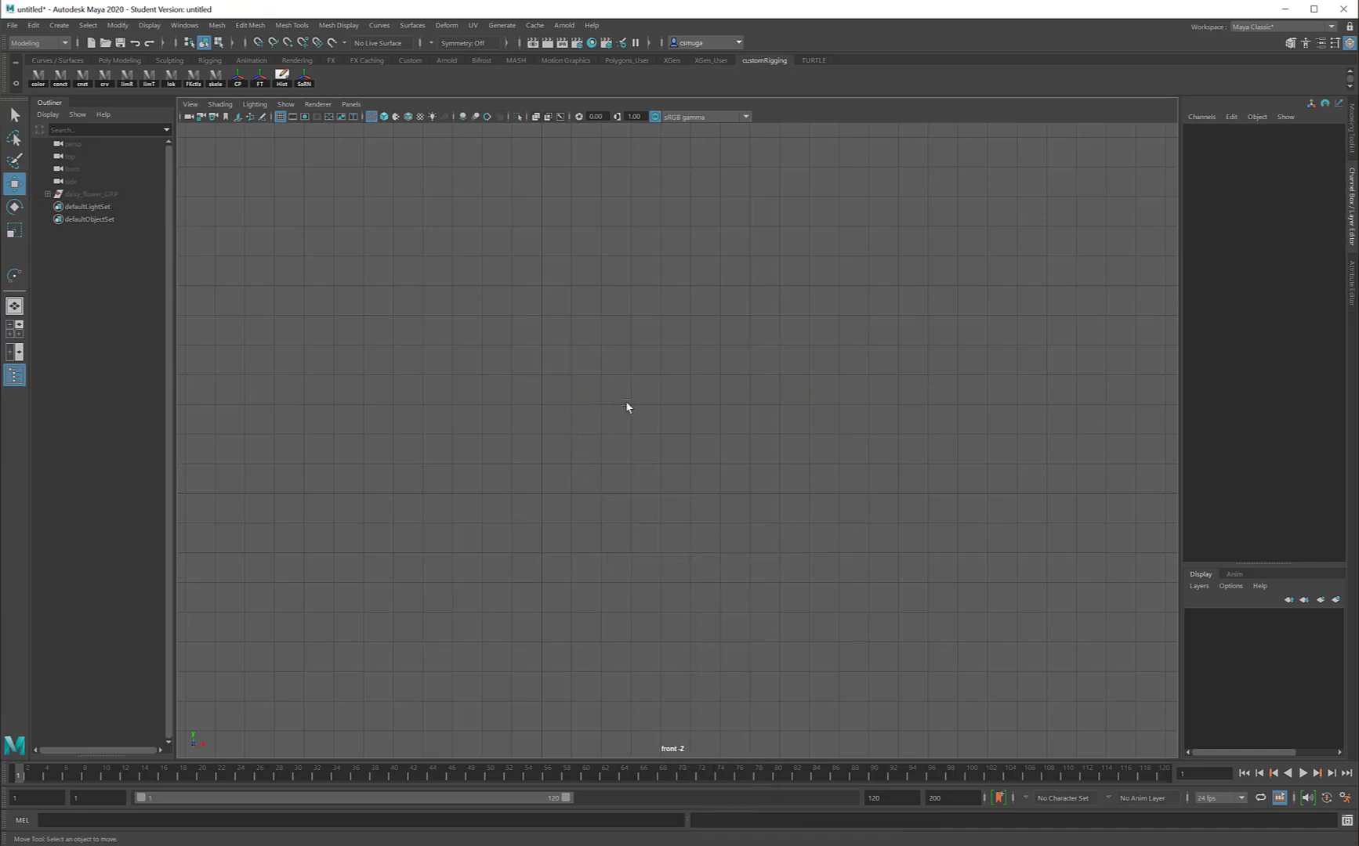
Step: Create a default NURBS circle at the origin and show it from an oblique angle in the perspective view of the four-view layout
left_click(63, 26)
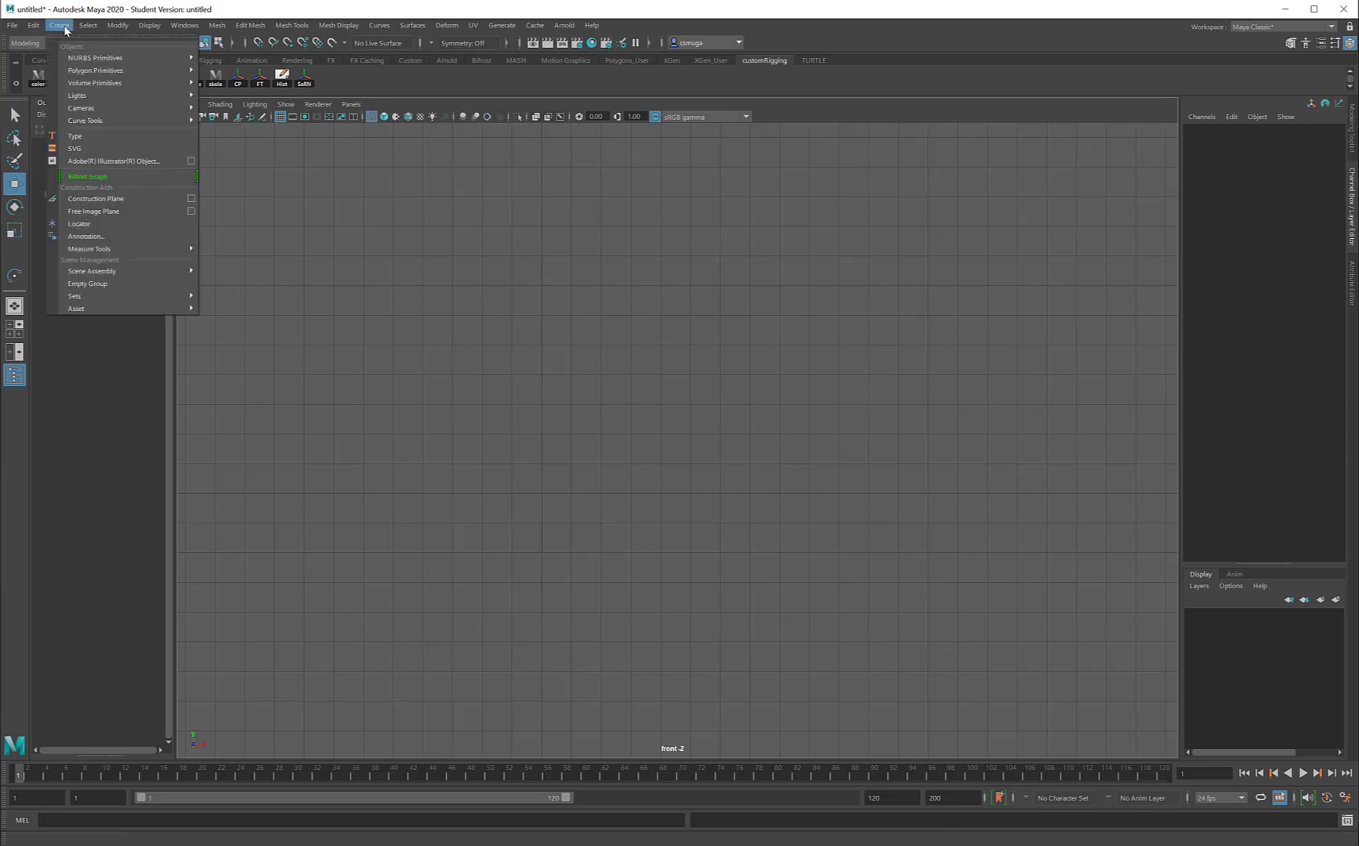
mouse_move(69, 61)
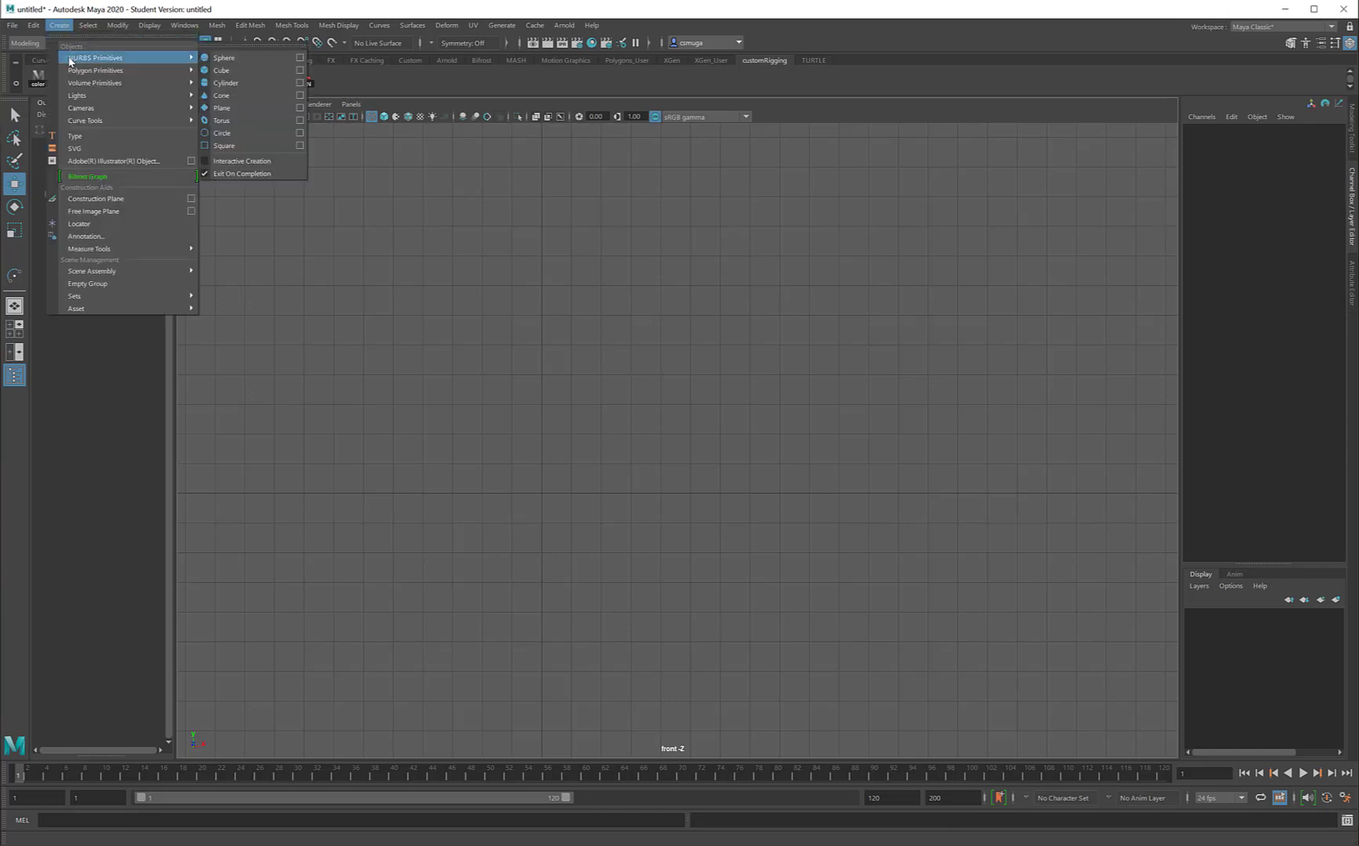
left_click(243, 132)
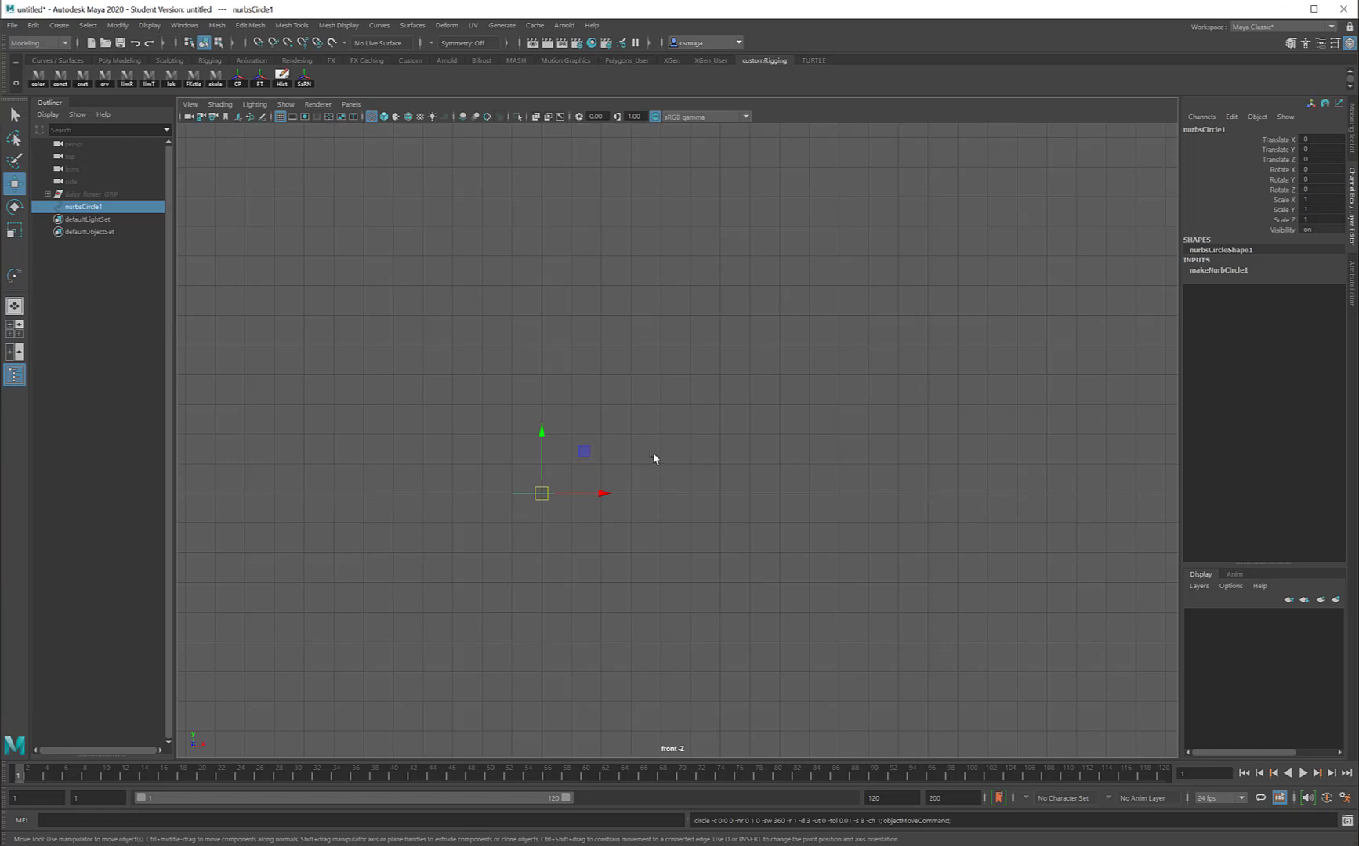
key("space")
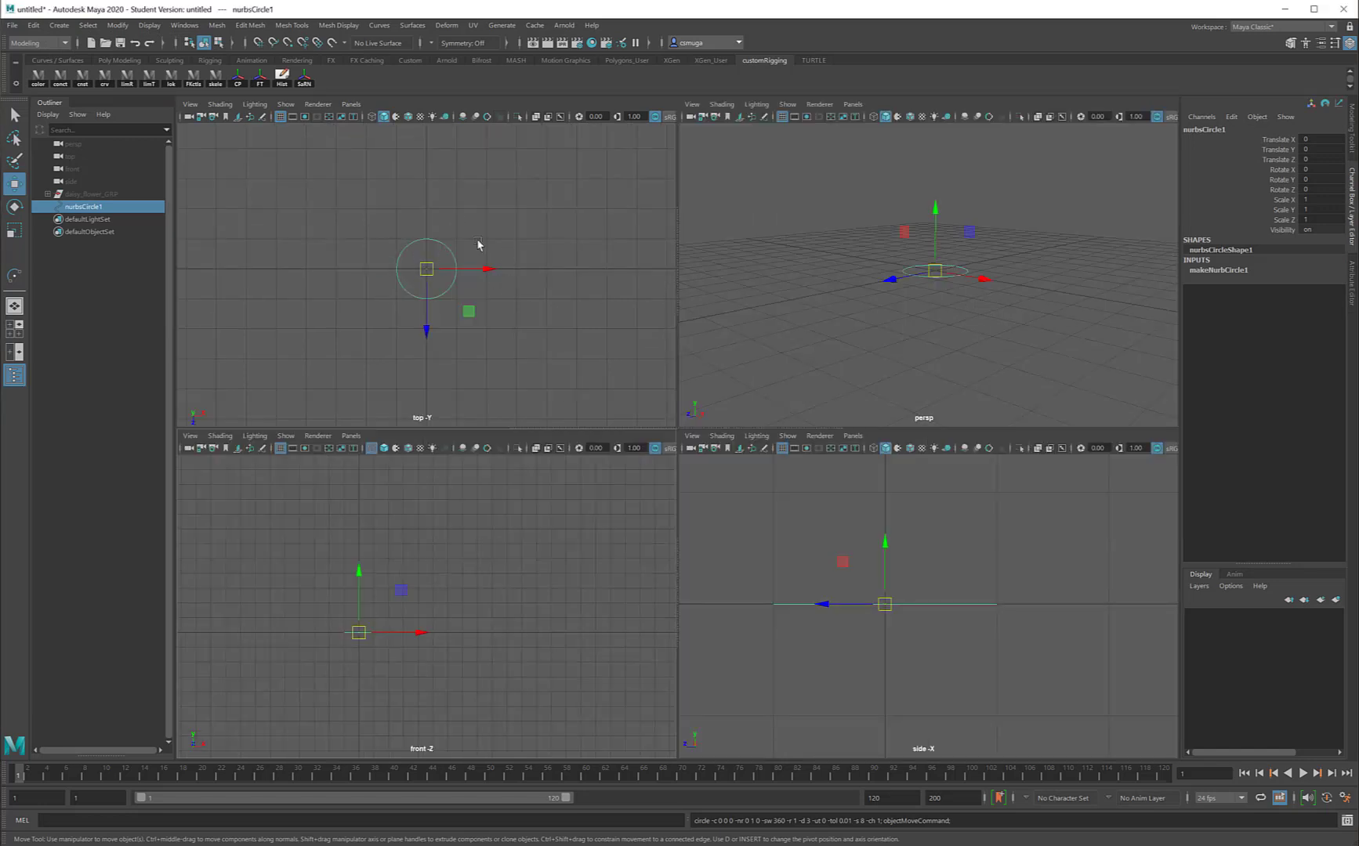
left_click_drag(999, 276, 1000, 293, "alt")
right_click_drag(899, 280, 1081, 293, "alt")
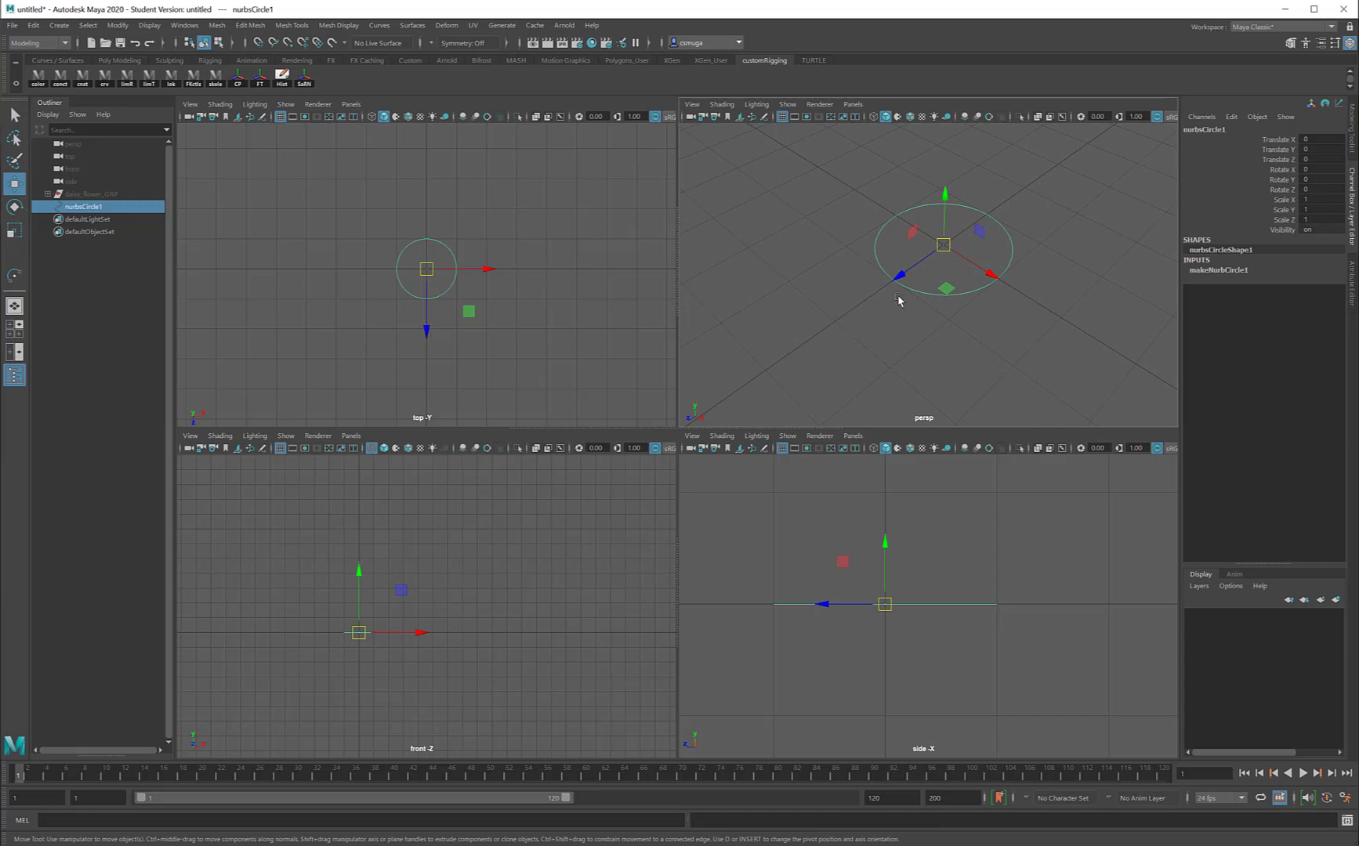
Step: Delete the NURBS circle and return to the full-size front view
key("Delete")
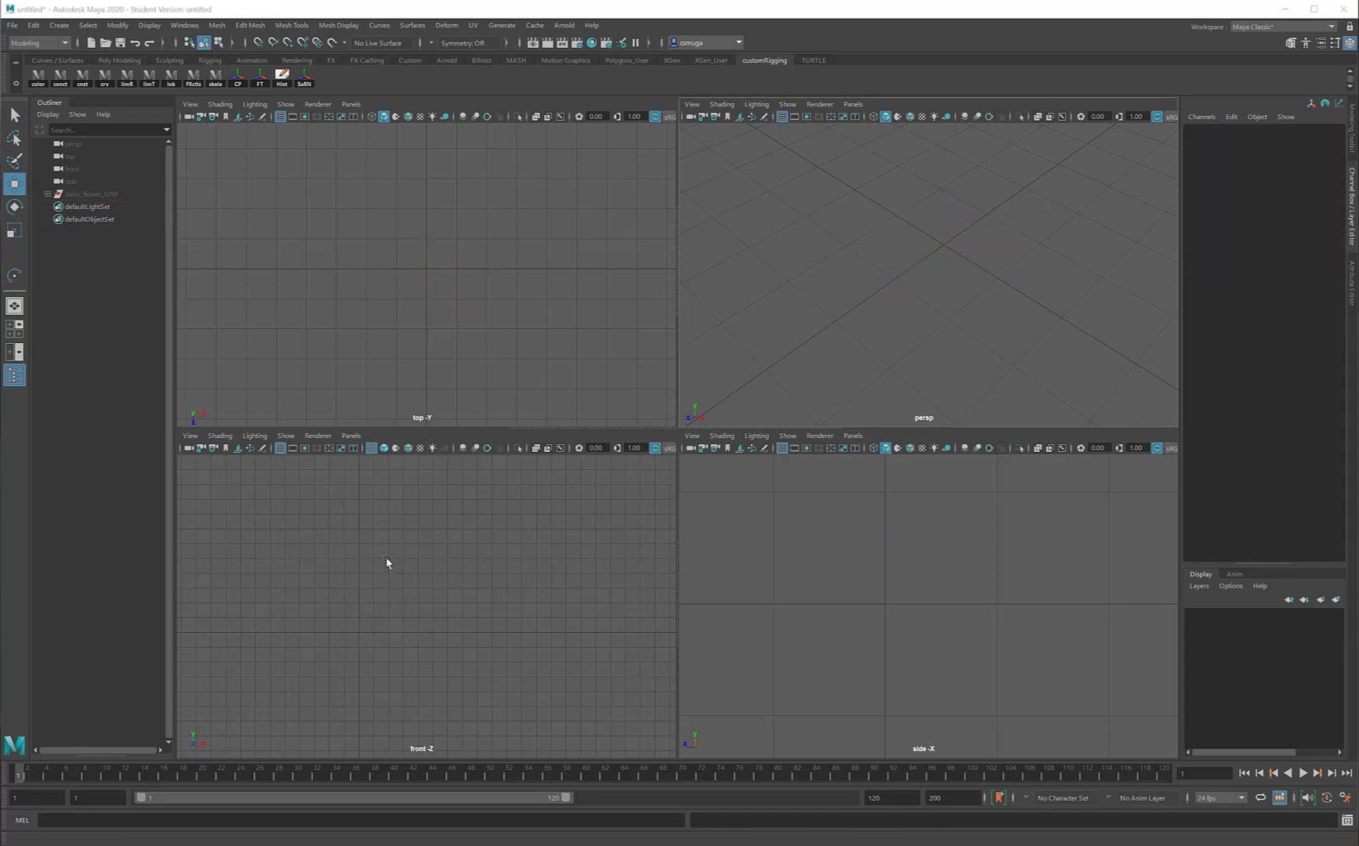
key("space")
Step: Start a Bezier curve in the front view with four anchors, forming a rounded upper hook that bends down across the vertical axis
left_click(60, 25)
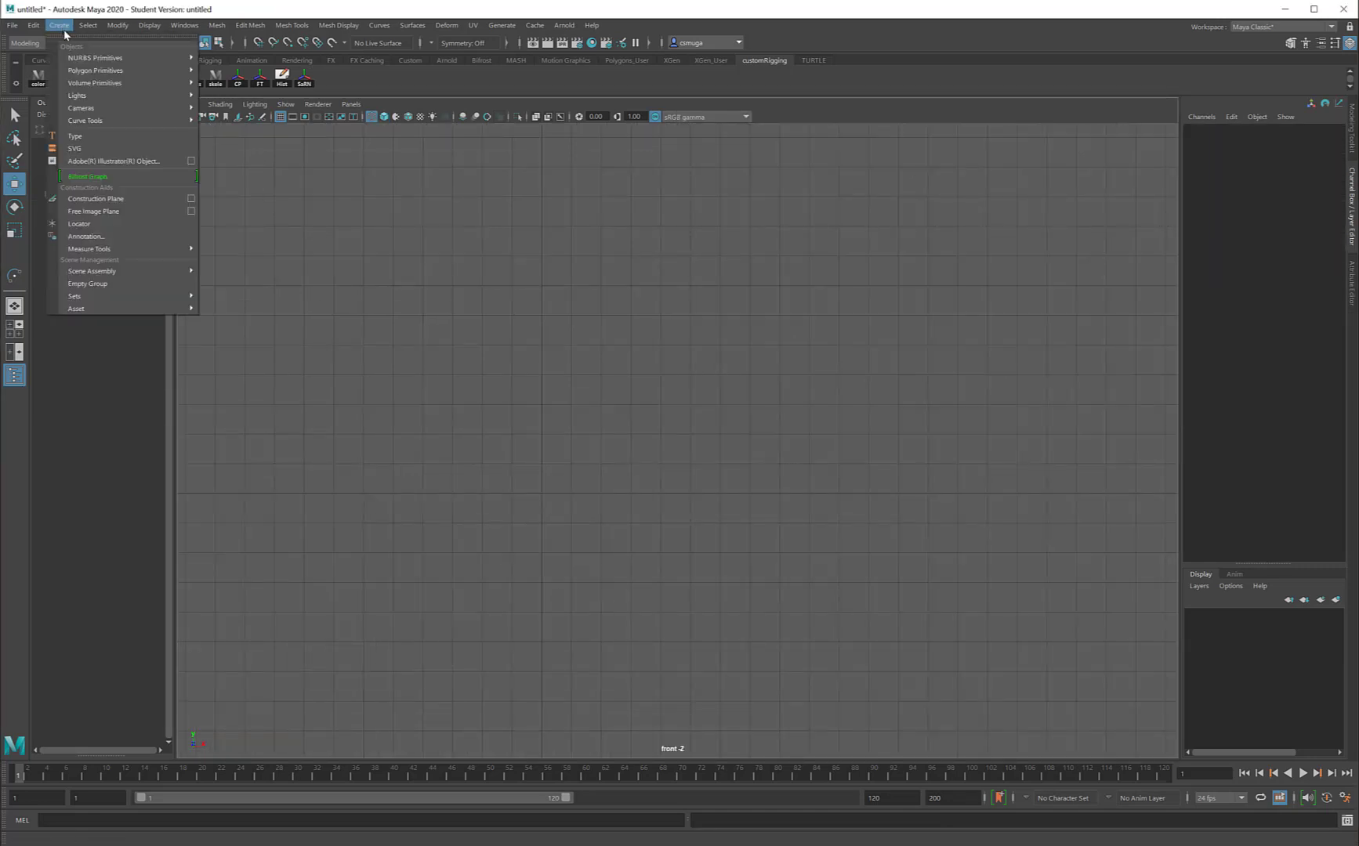
mouse_move(84, 123)
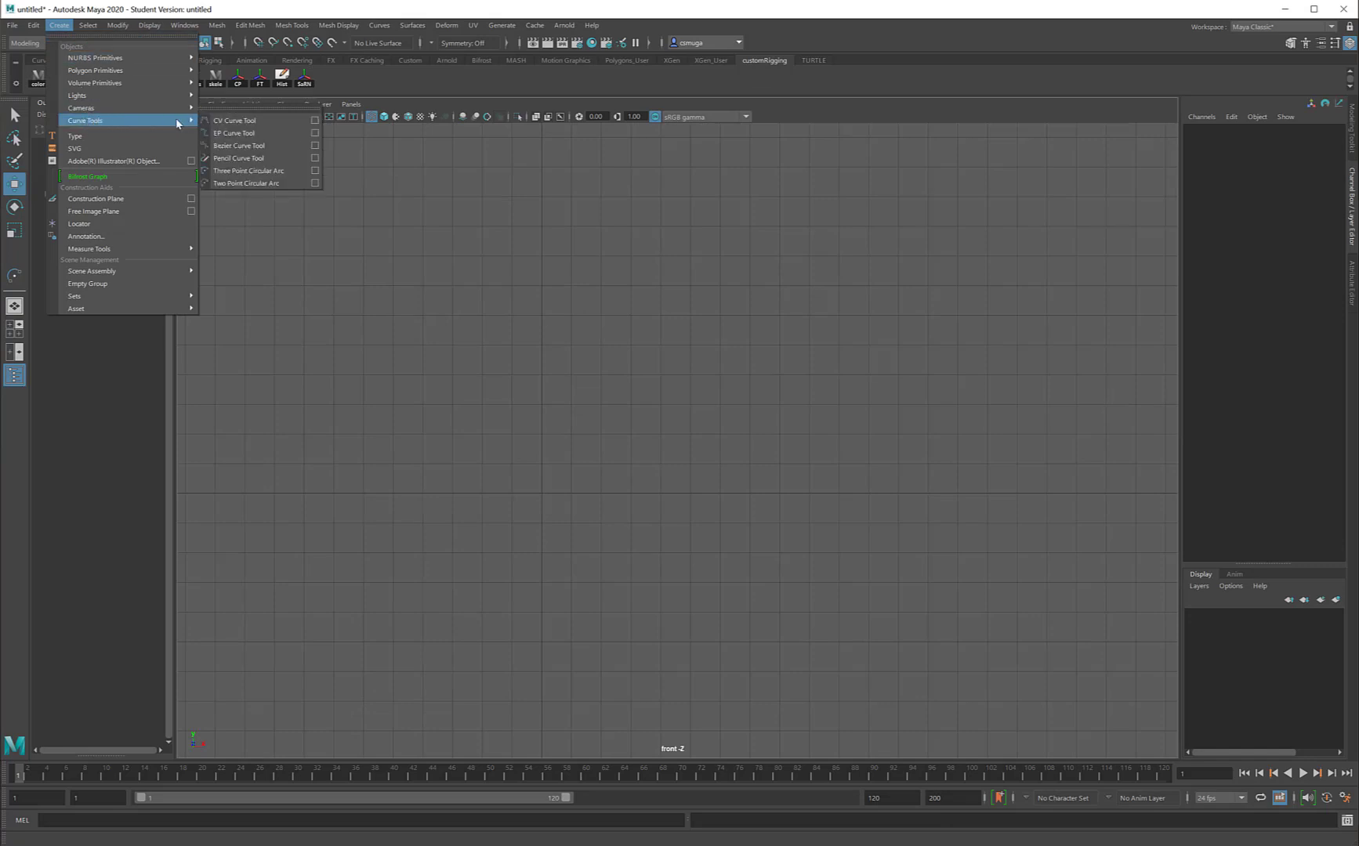
left_click(253, 134)
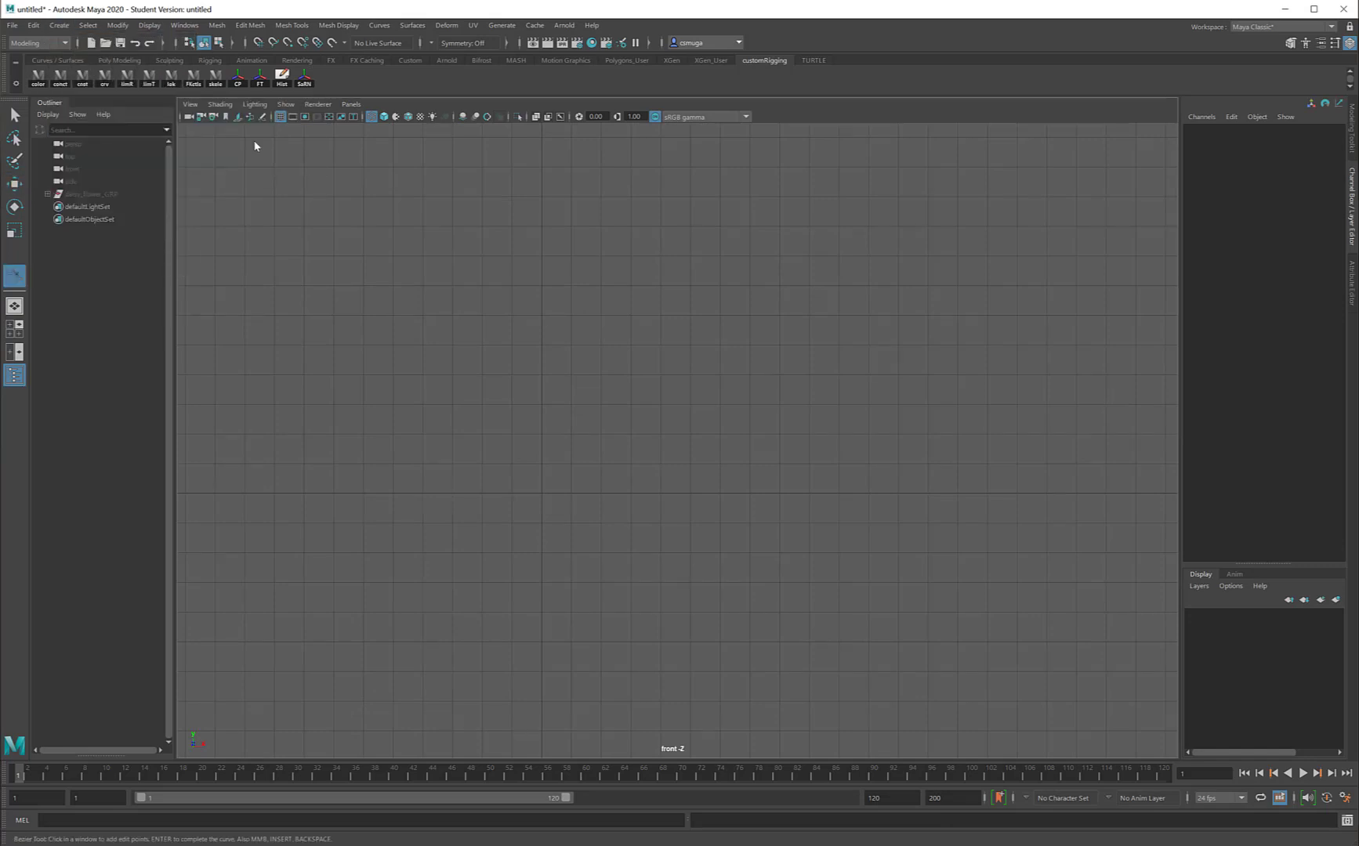
left_click(86, 28)
mouse_move(69, 33)
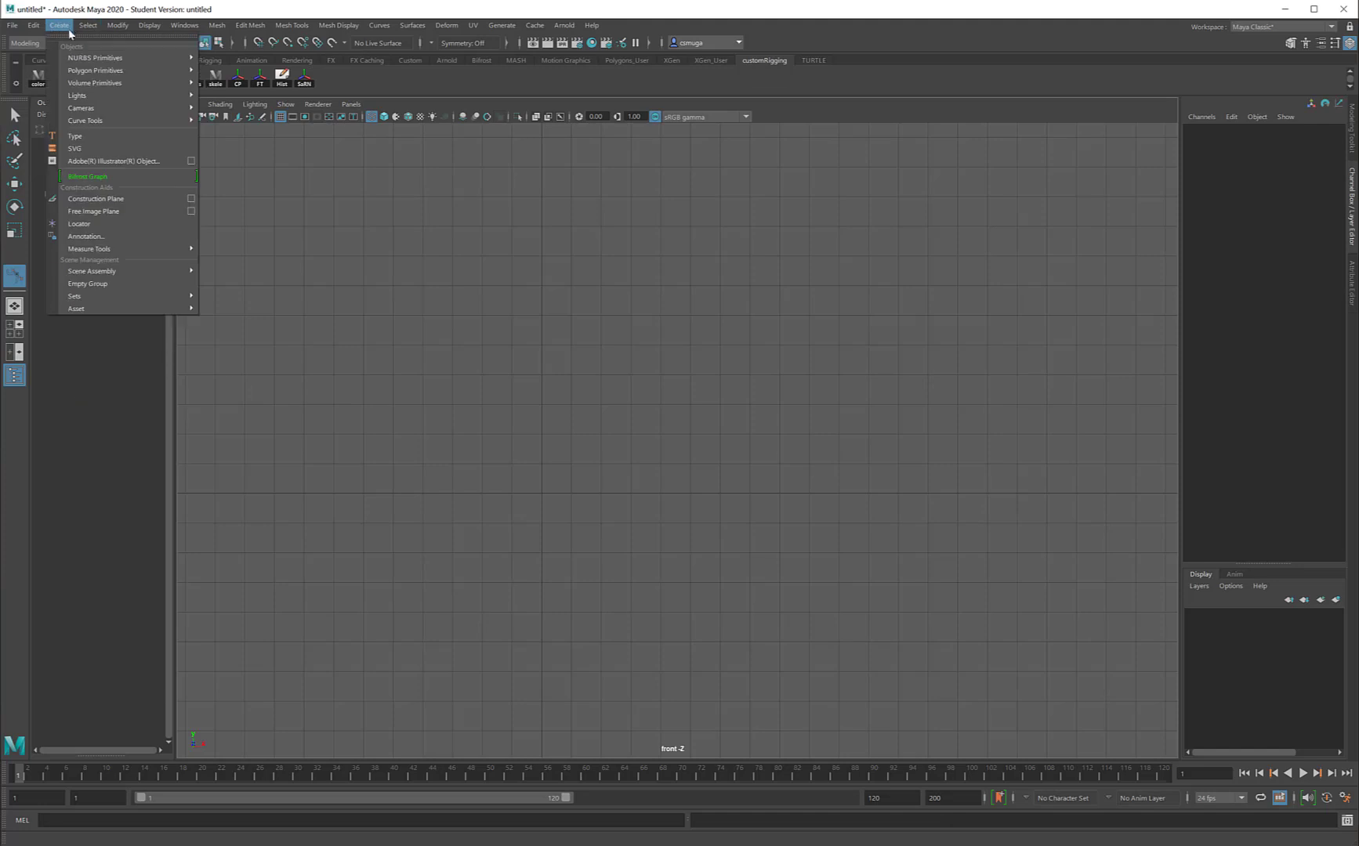
mouse_move(156, 120)
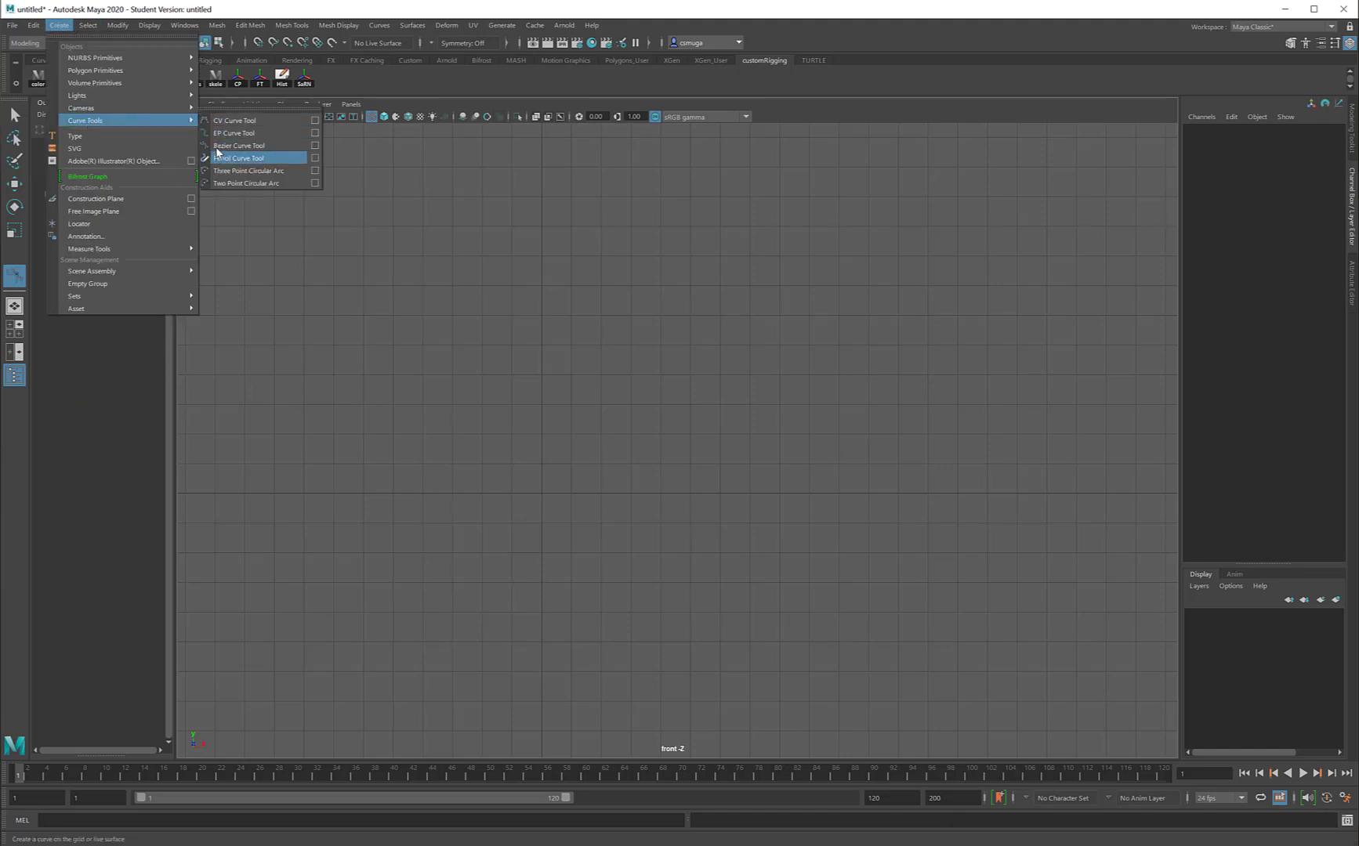
left_click(235, 145)
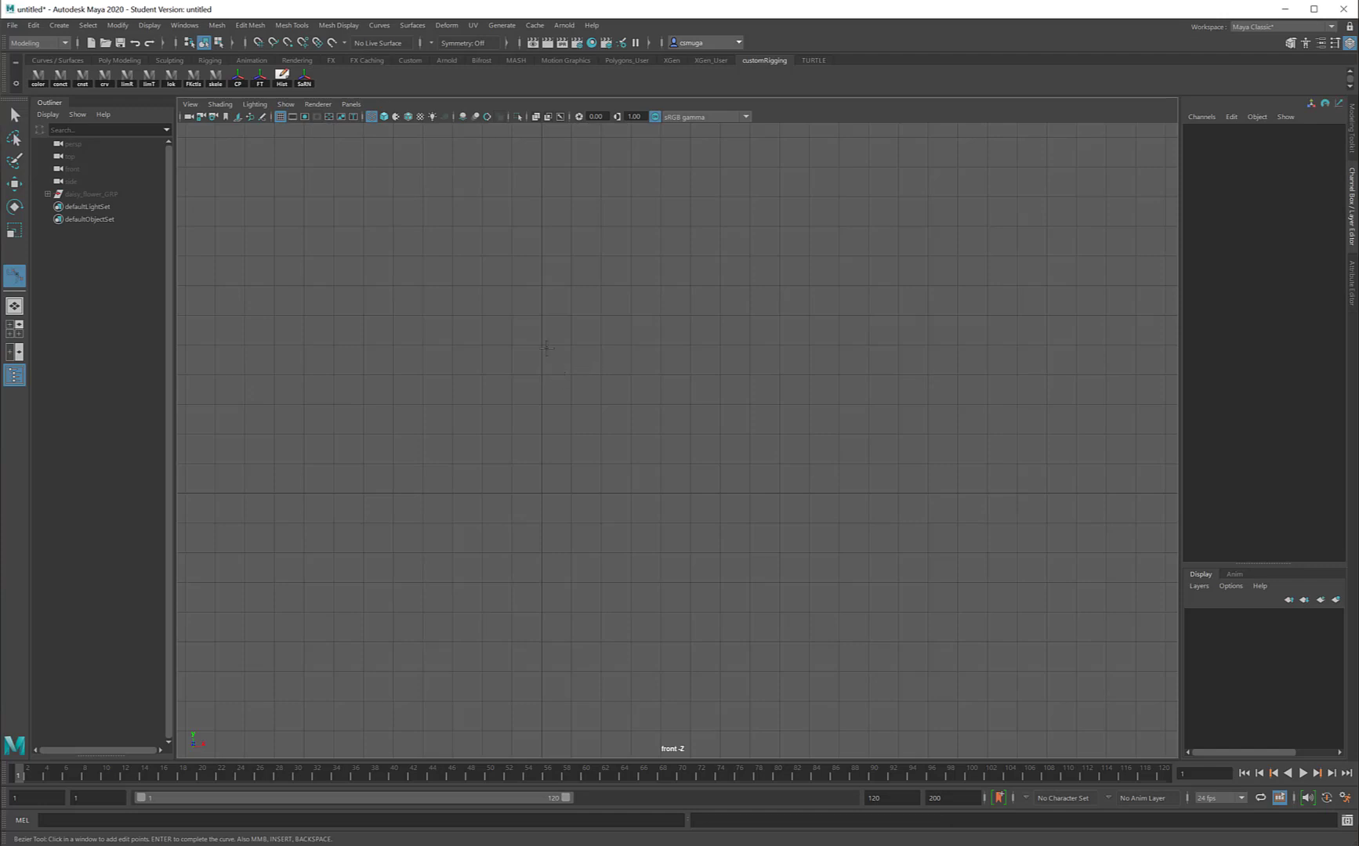
left_click(495, 360)
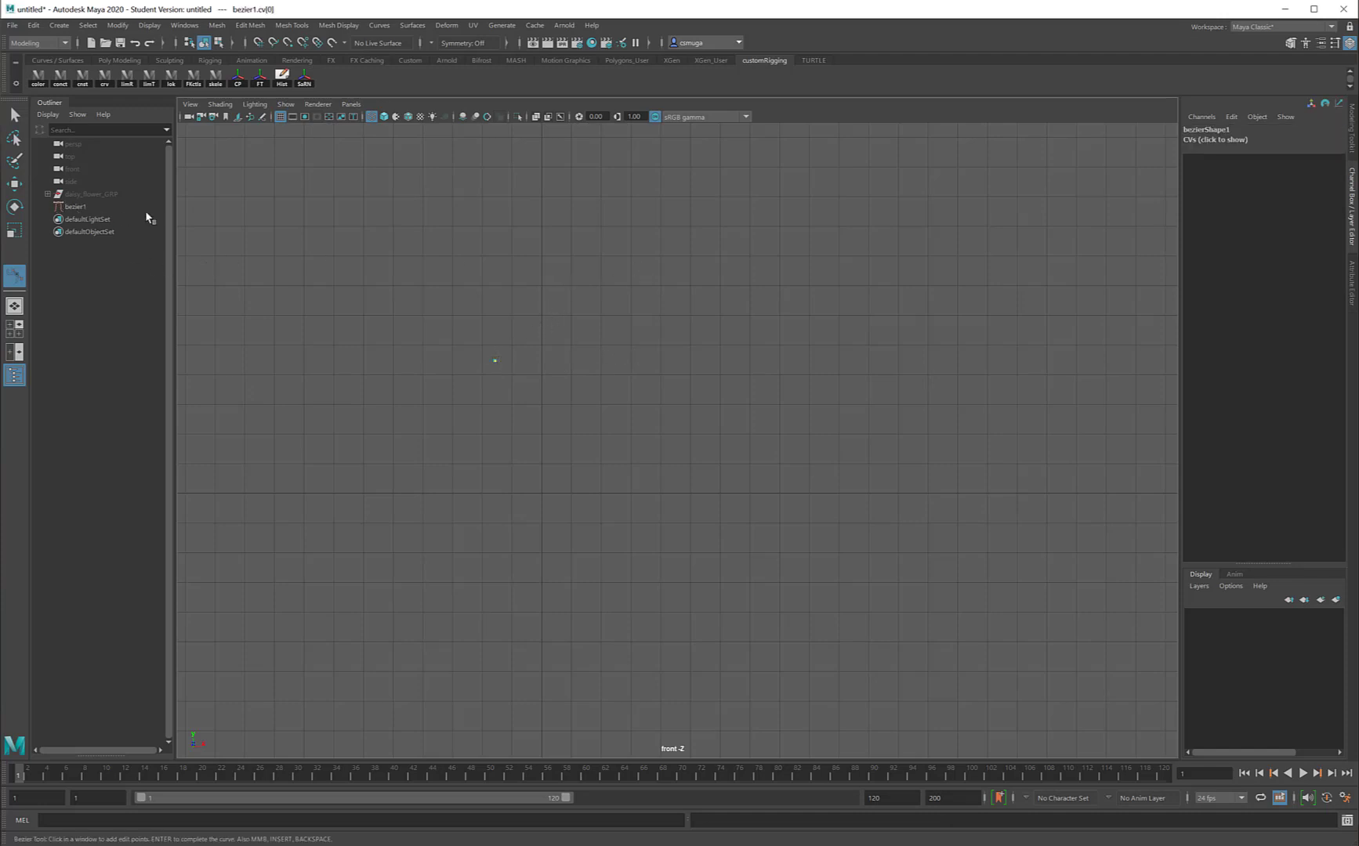
left_click_drag(574, 289, 655, 304)
left_click_drag(594, 407, 573, 436)
left_click_drag(489, 489, 466, 541)
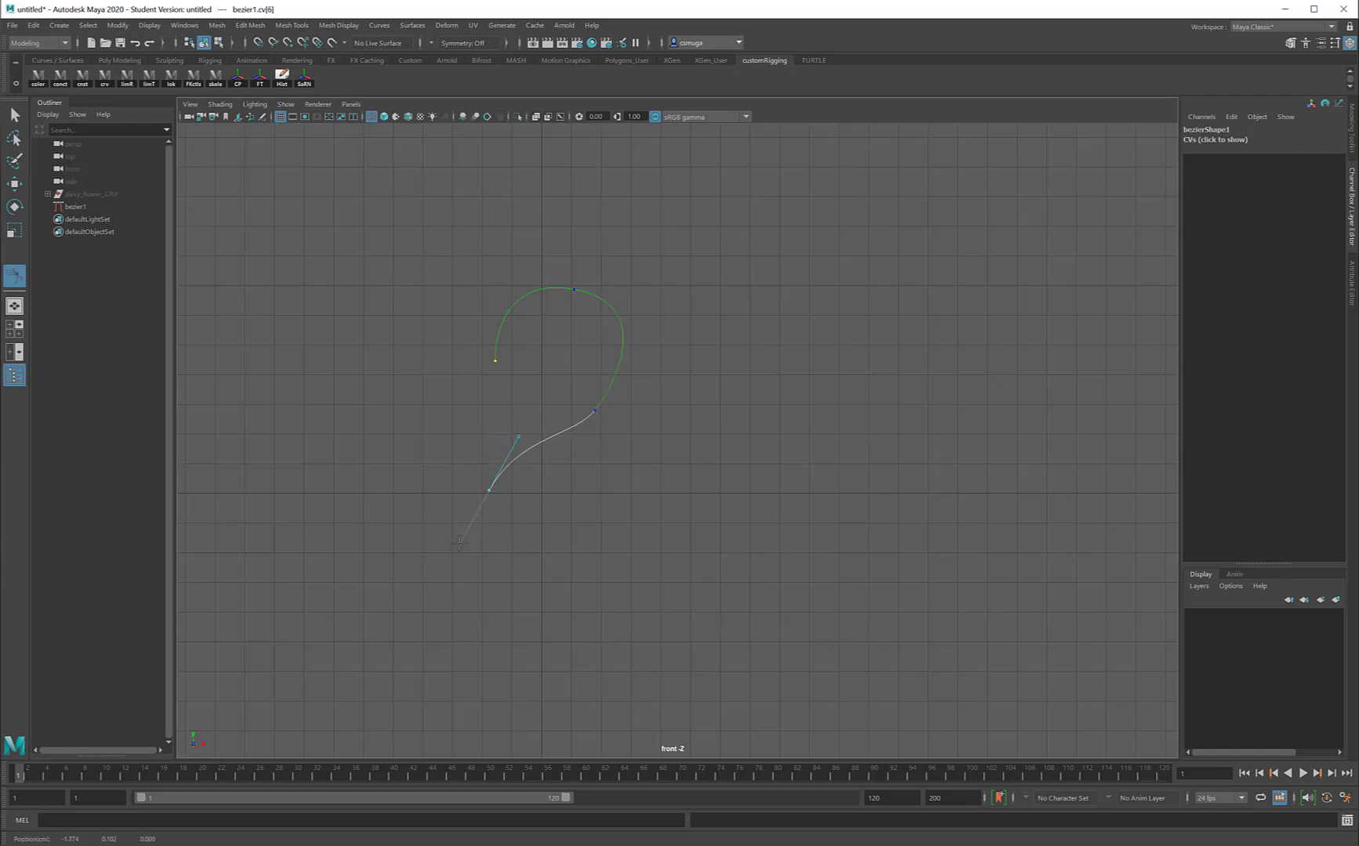
Step: Extend the Bezier curve through a wide bowl below the horizontal axis, curl it back inward, and finish it
left_click_drag(565, 637, 631, 662)
left_click_drag(793, 576, 825, 525)
left_click_drag(786, 465, 768, 447)
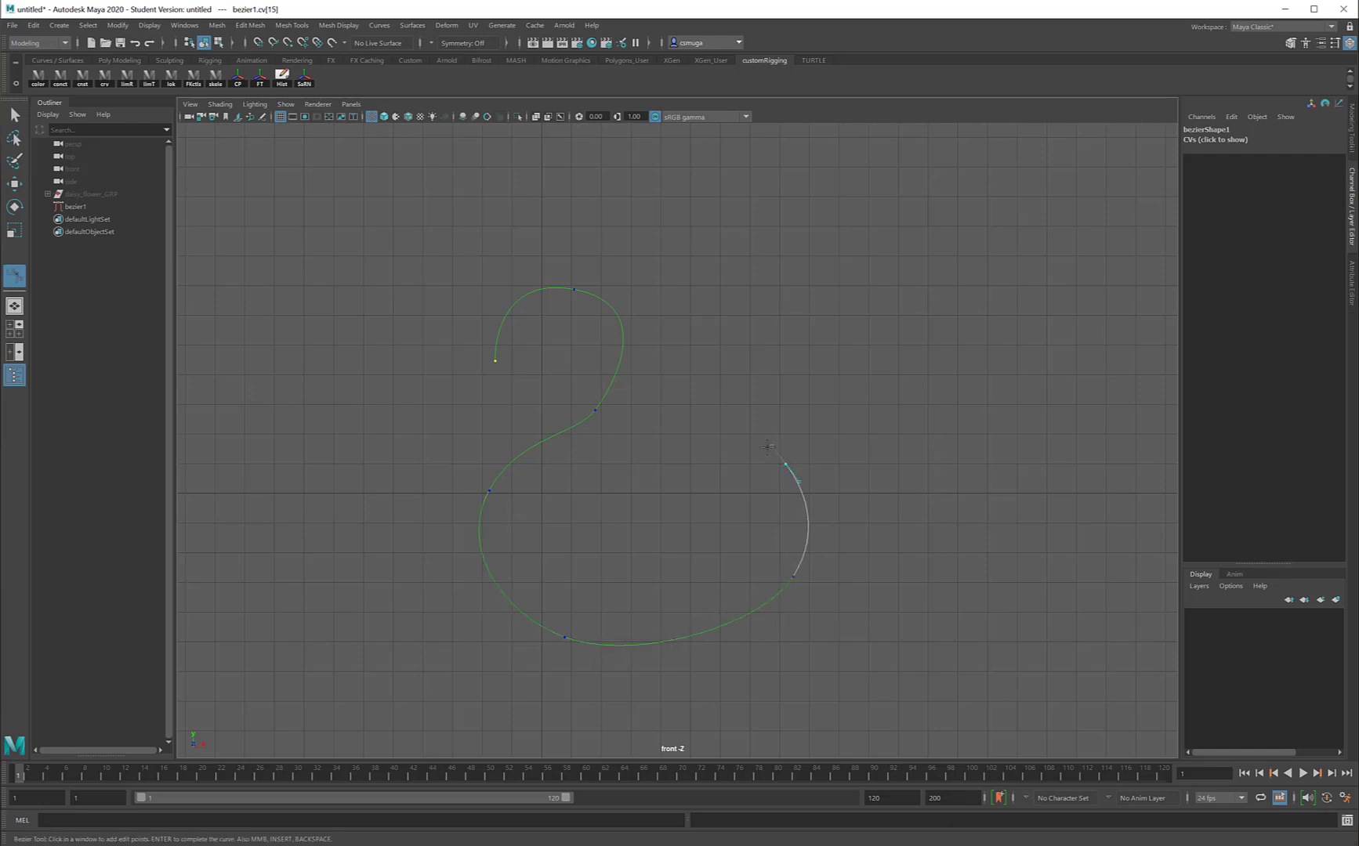
left_click_drag(638, 485, 698, 554)
key("w")
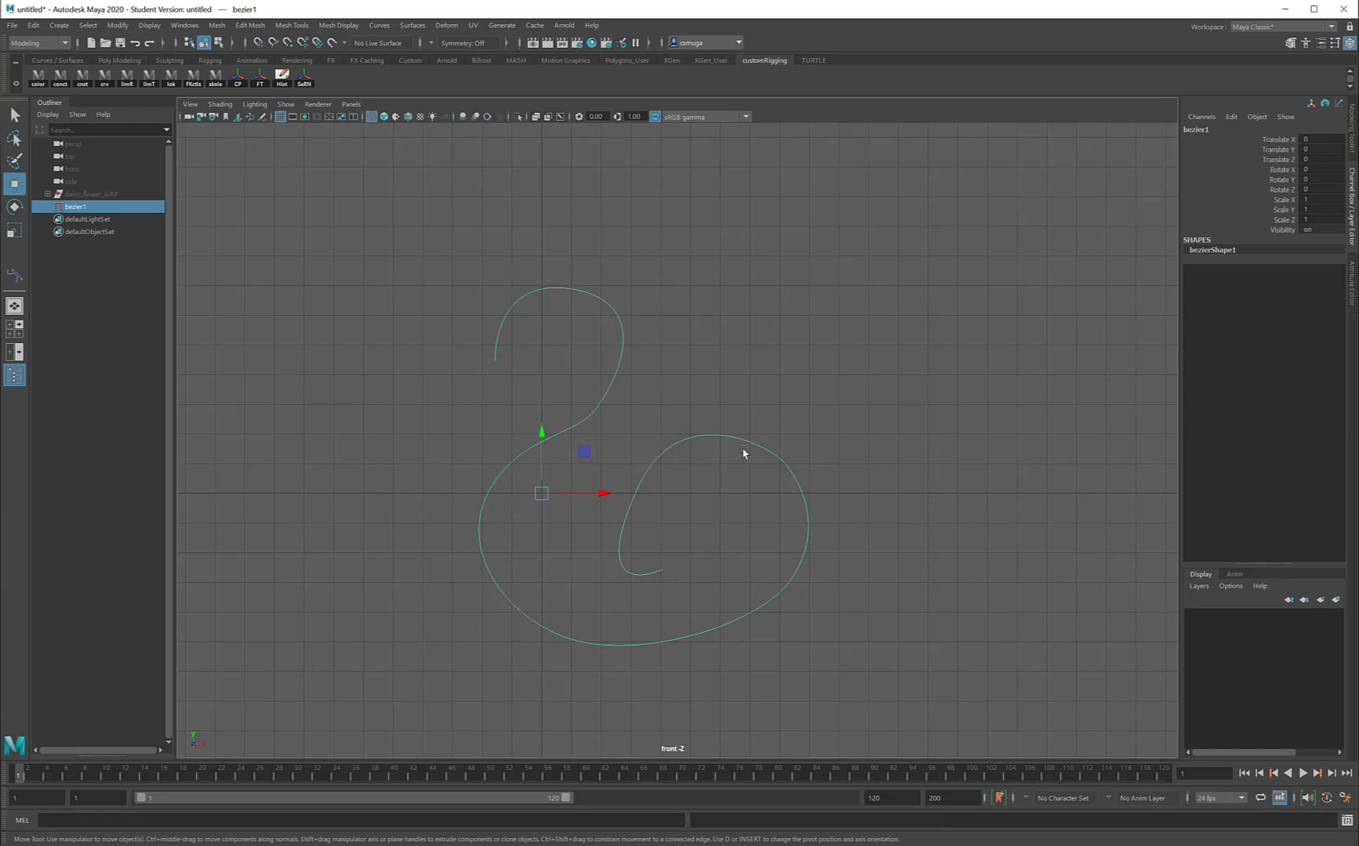
Step: Reshape the Bezier curve's inner curl by moving the tangent handles of two of its anchors in control vertex mode
right_click(615, 311)
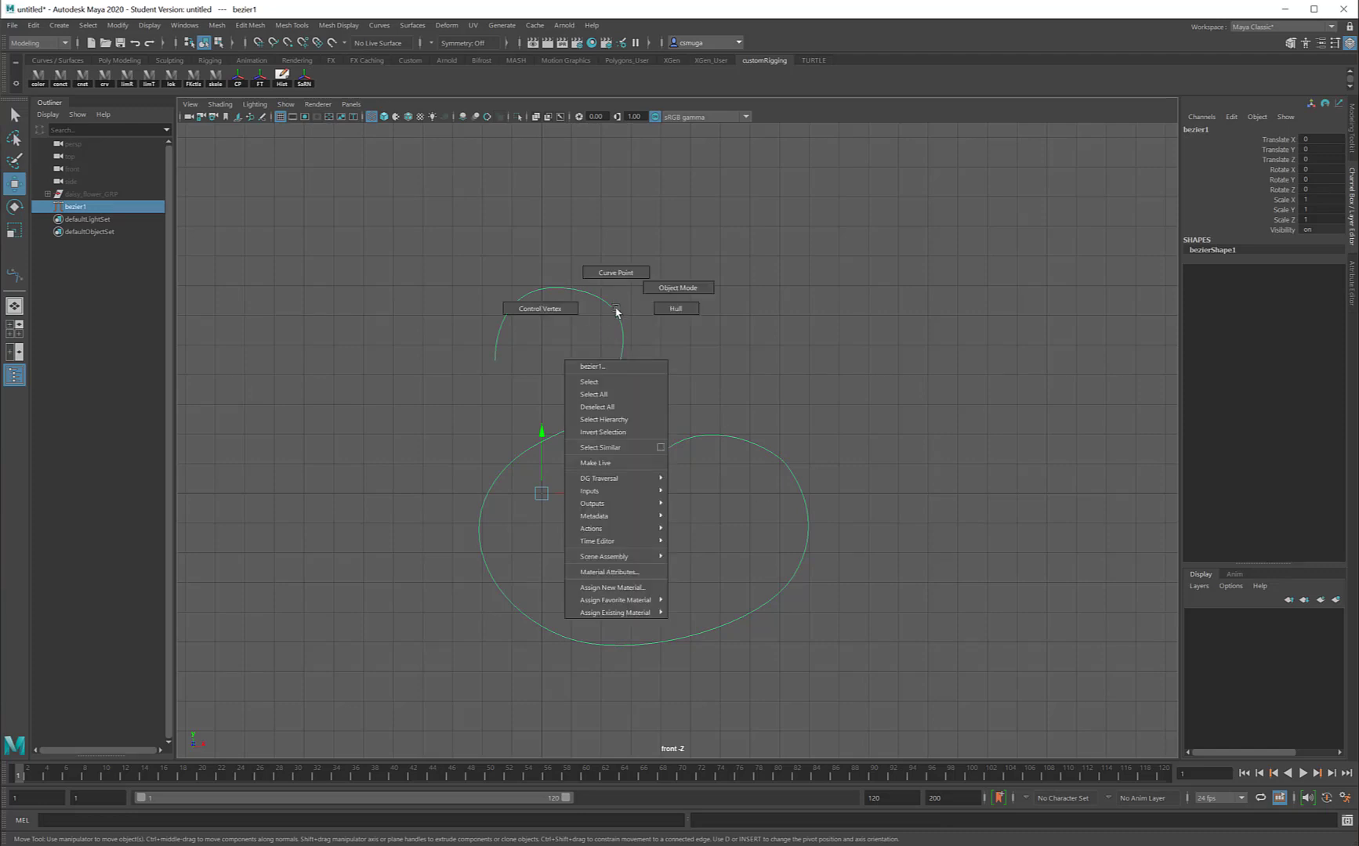
left_click(561, 308)
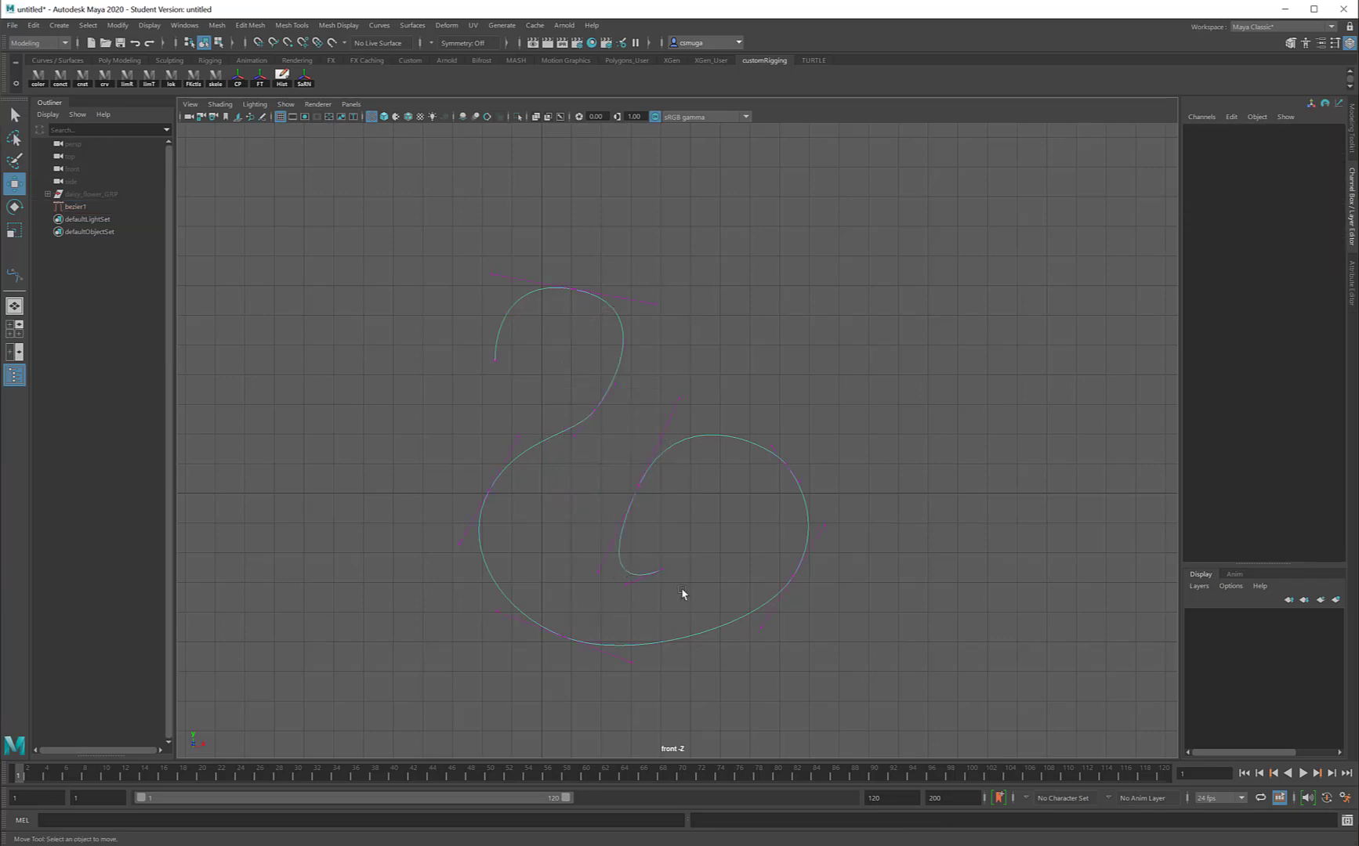
left_click(605, 576)
left_click_drag(597, 573, 615, 517)
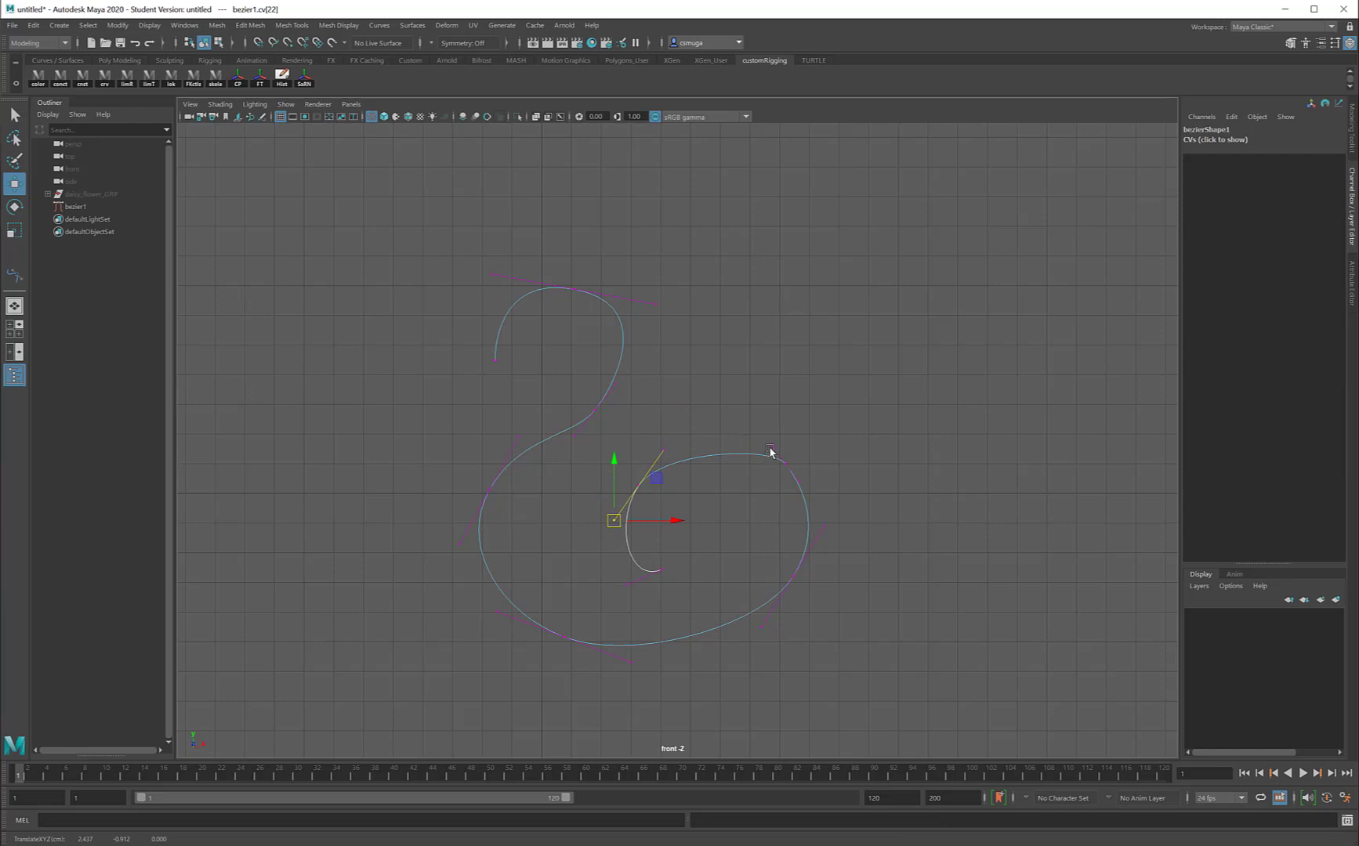
left_click(775, 449)
left_click_drag(776, 449, 750, 425)
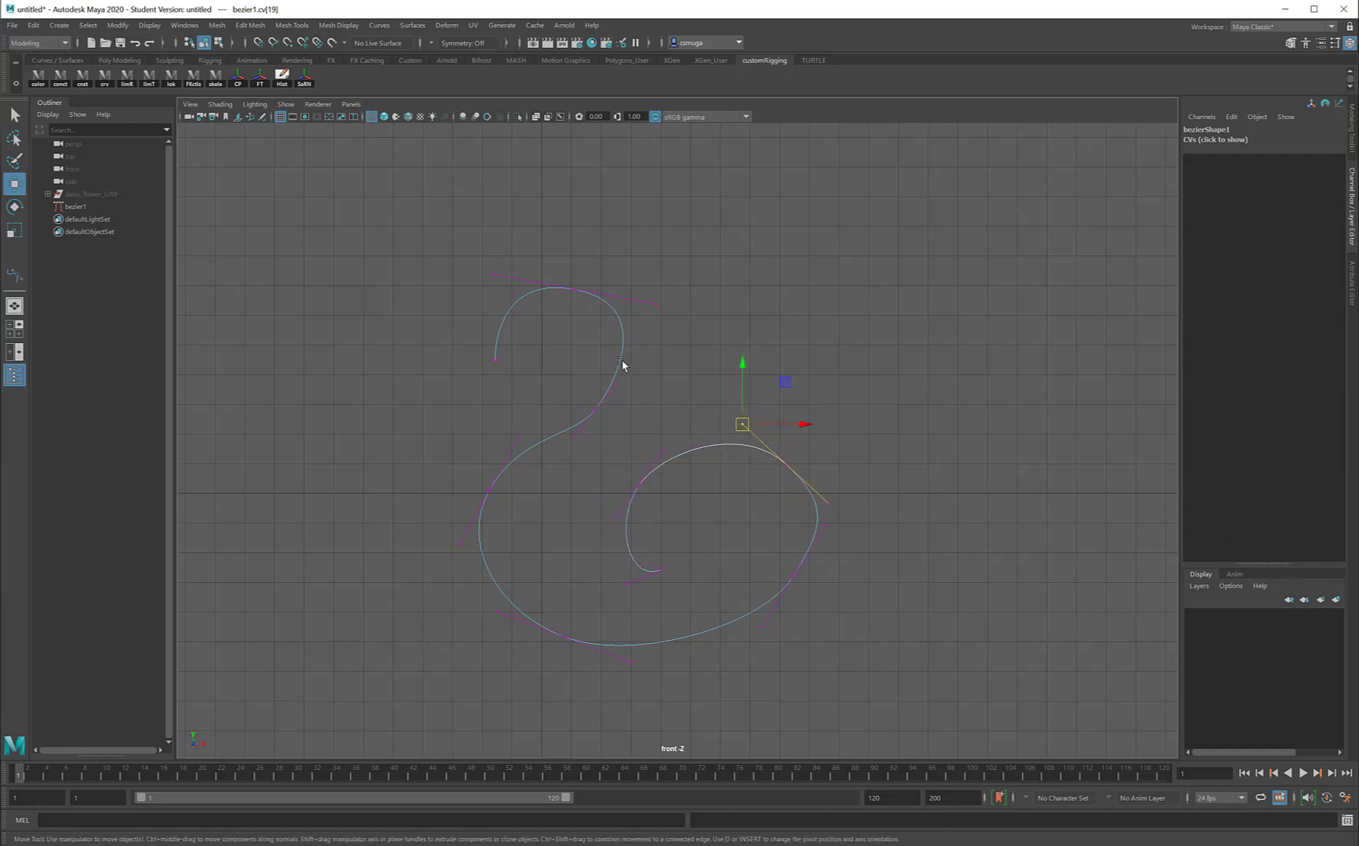
Step: Return the Bezier curve to object mode and delete it
right_click_drag(623, 366, 685, 339)
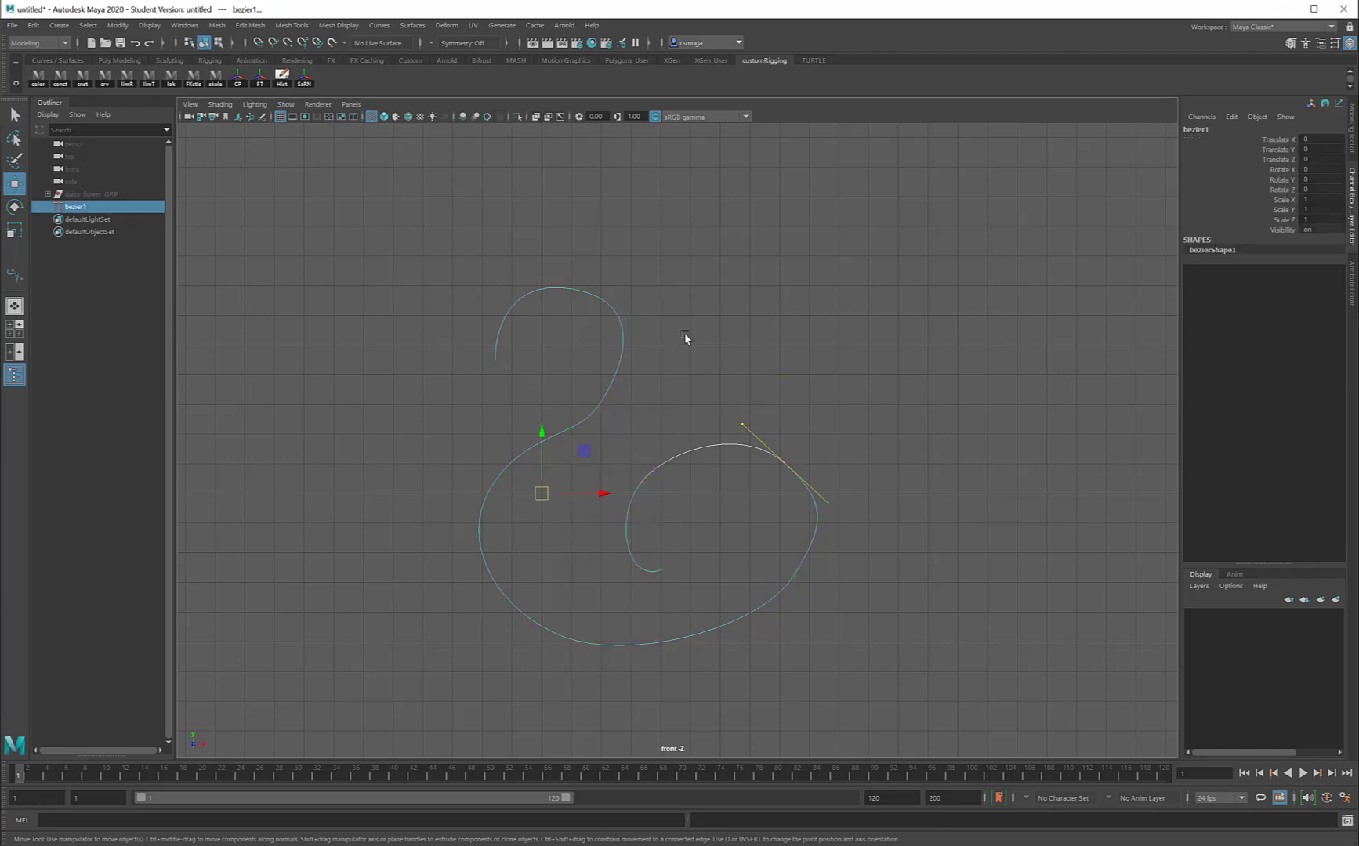
left_click(655, 349)
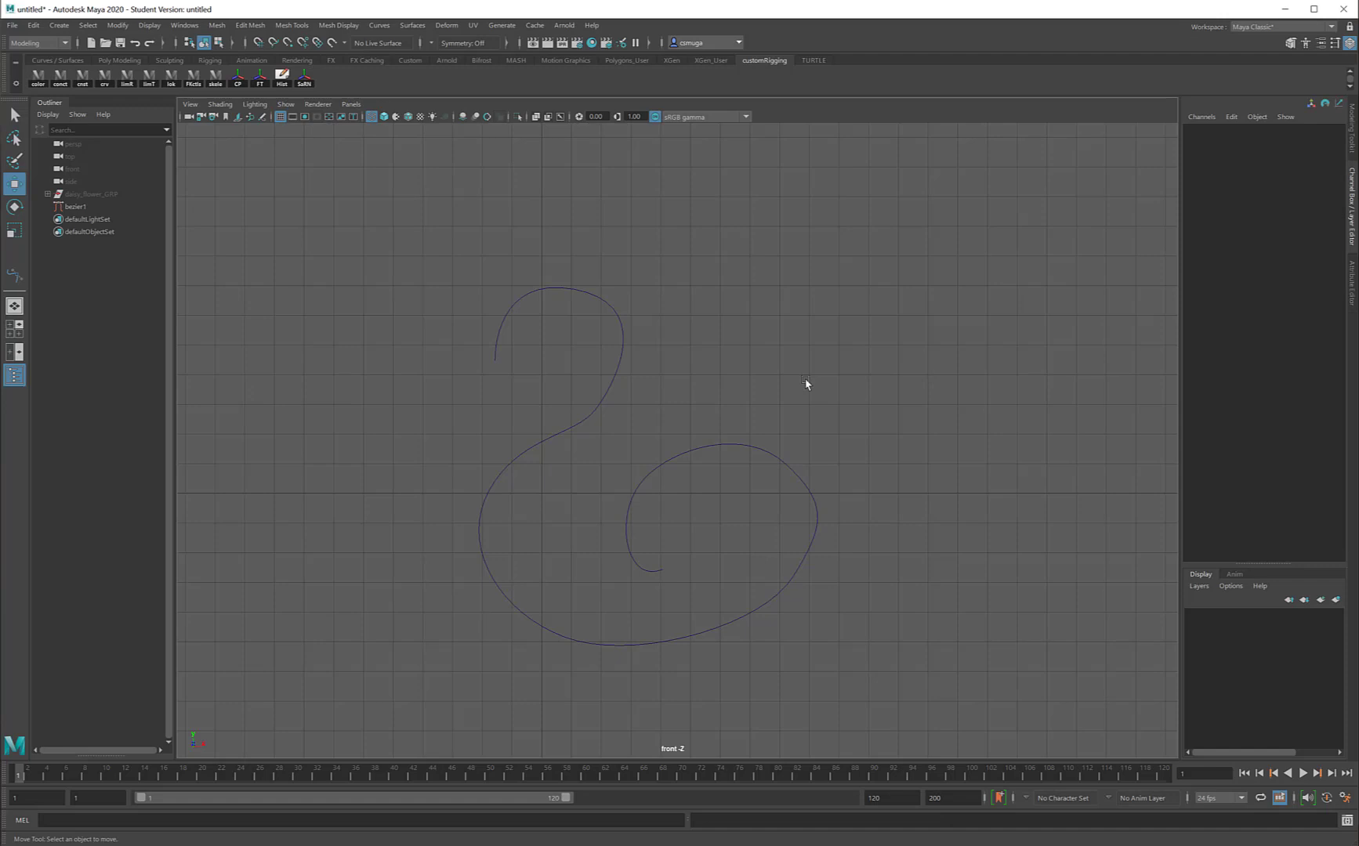
left_click(606, 399)
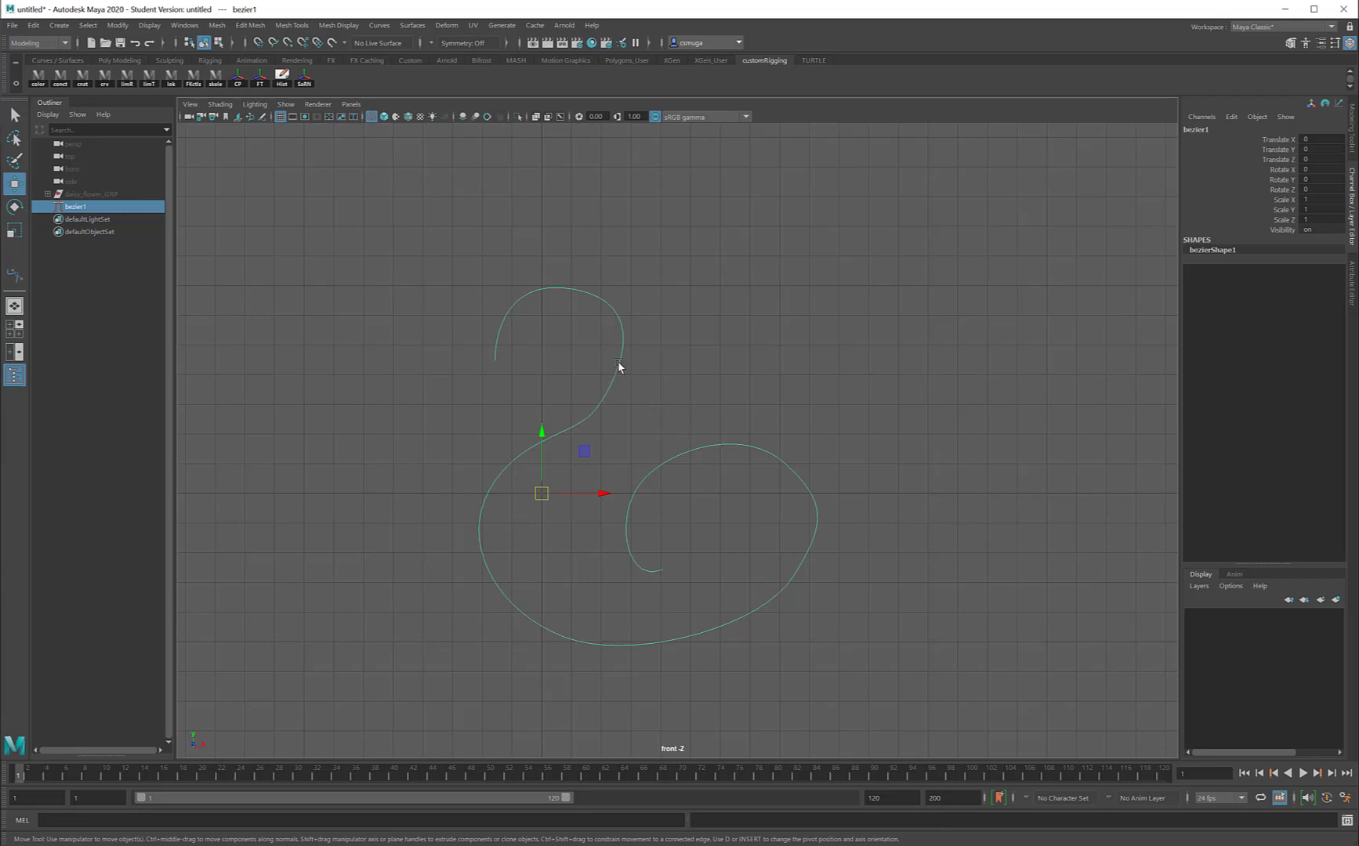
key("Delete")
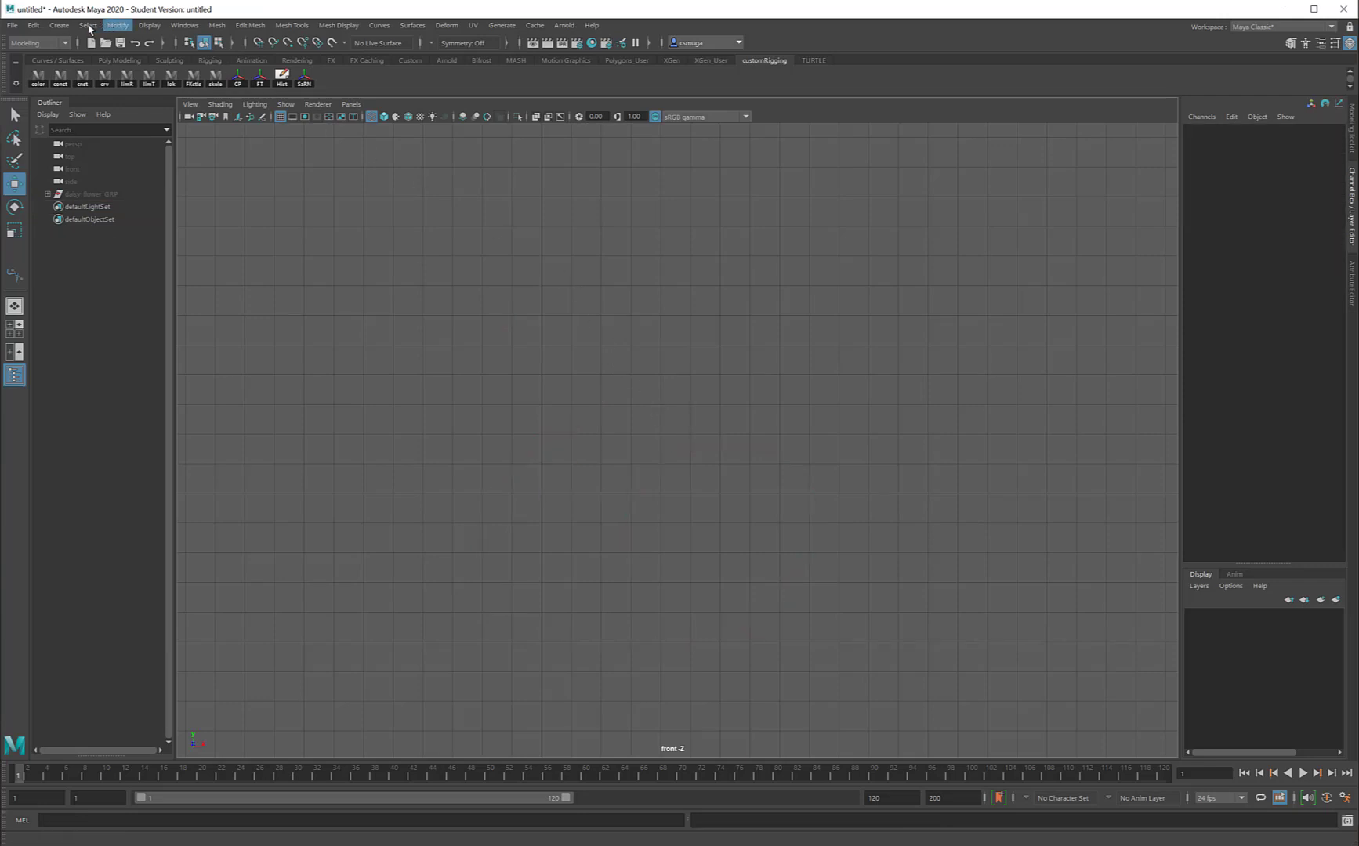
Step: Start a CV curve in the front view with six control vertices forming a large clockwise arch that turns back inward
left_click(59, 25)
mouse_move(84, 123)
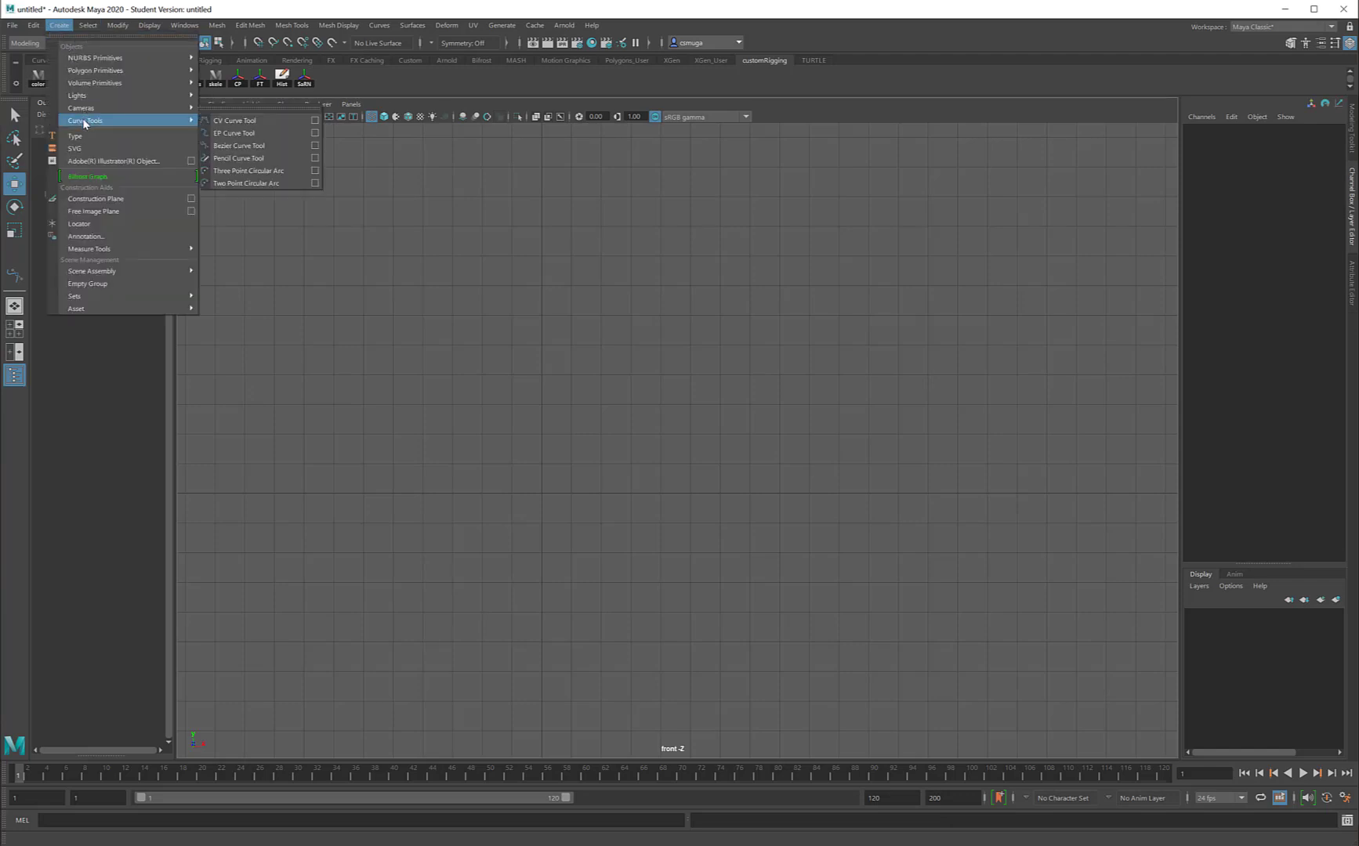
left_click(269, 120)
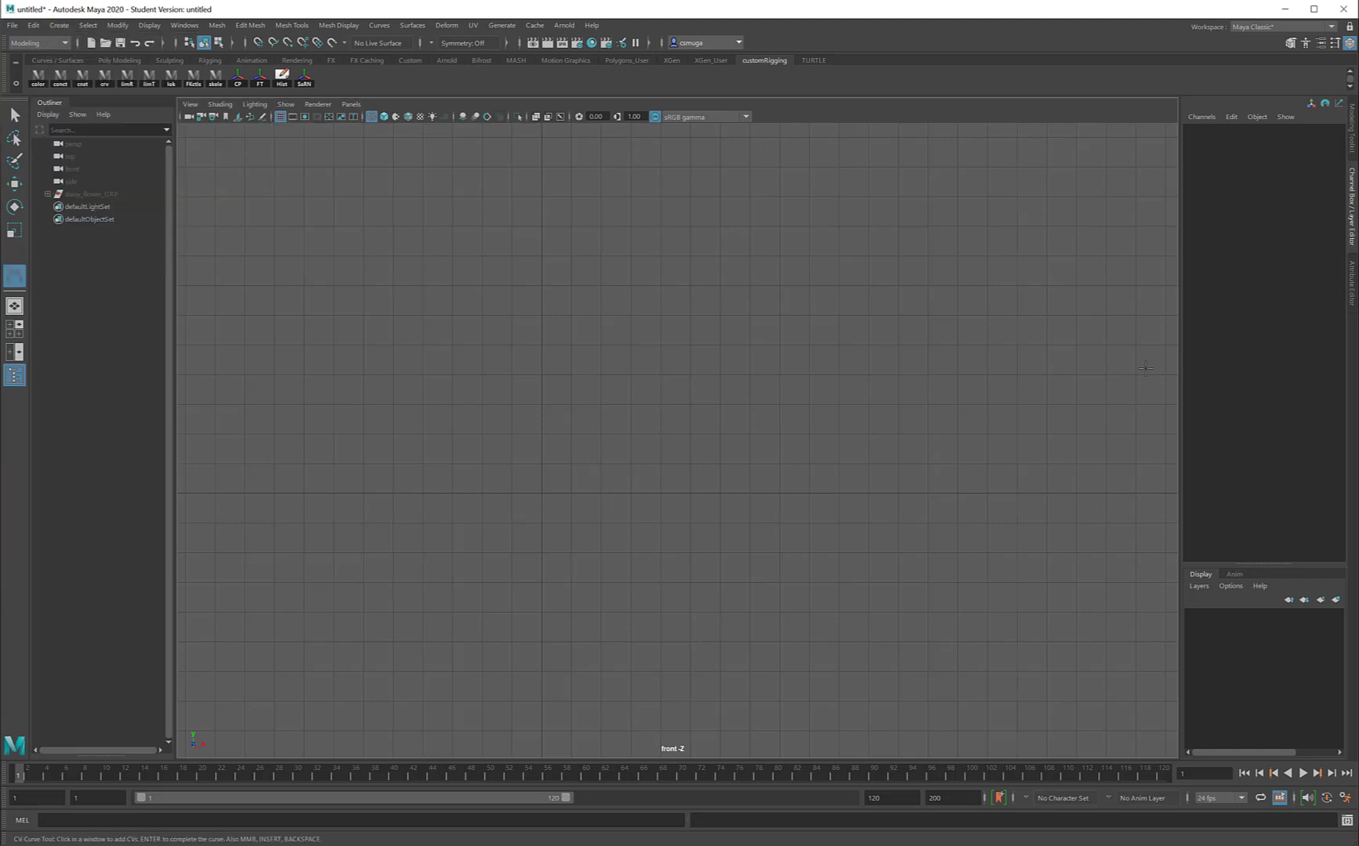
left_click(586, 446)
left_click(574, 321)
left_click(773, 321)
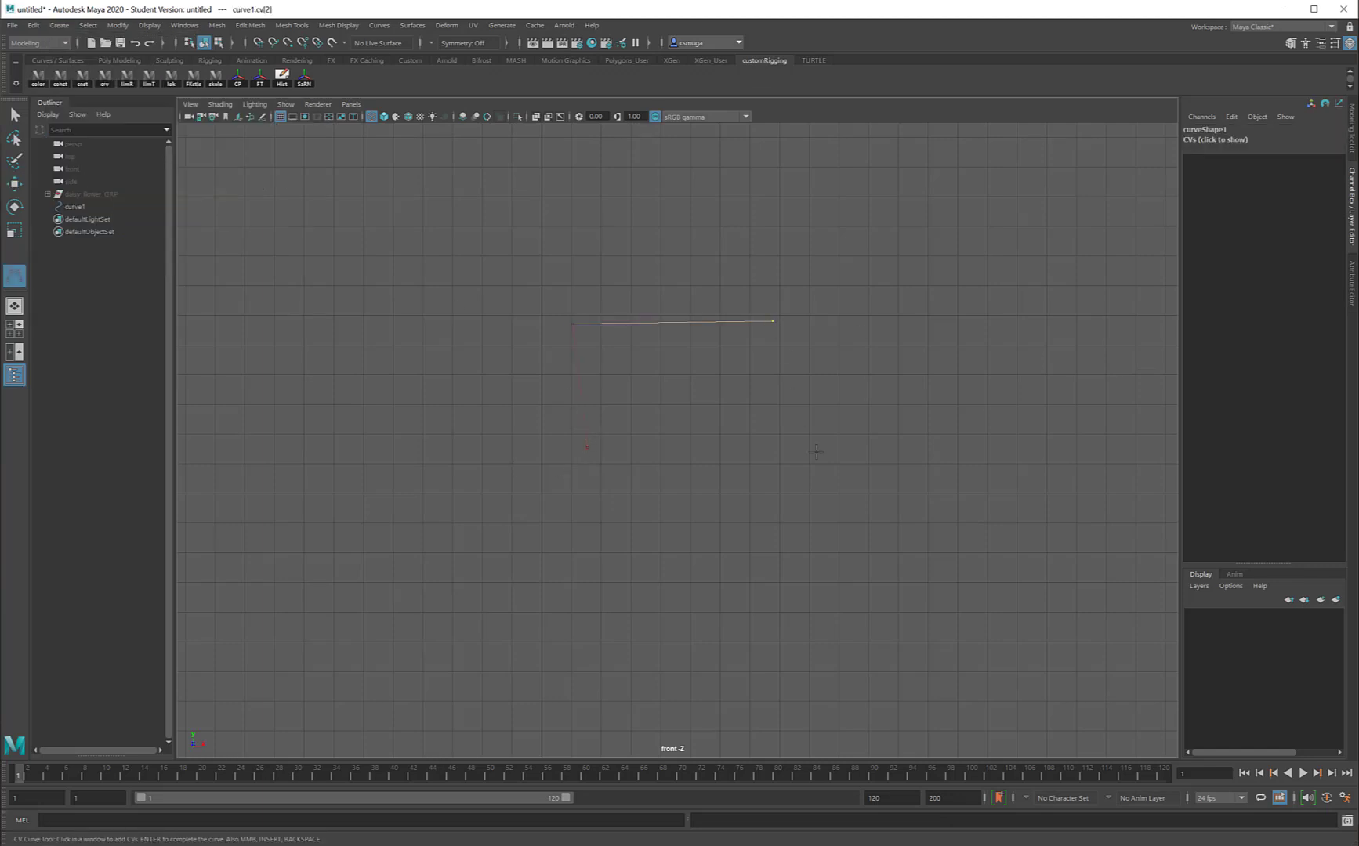
left_click(816, 452)
left_click(695, 527)
left_click(681, 464)
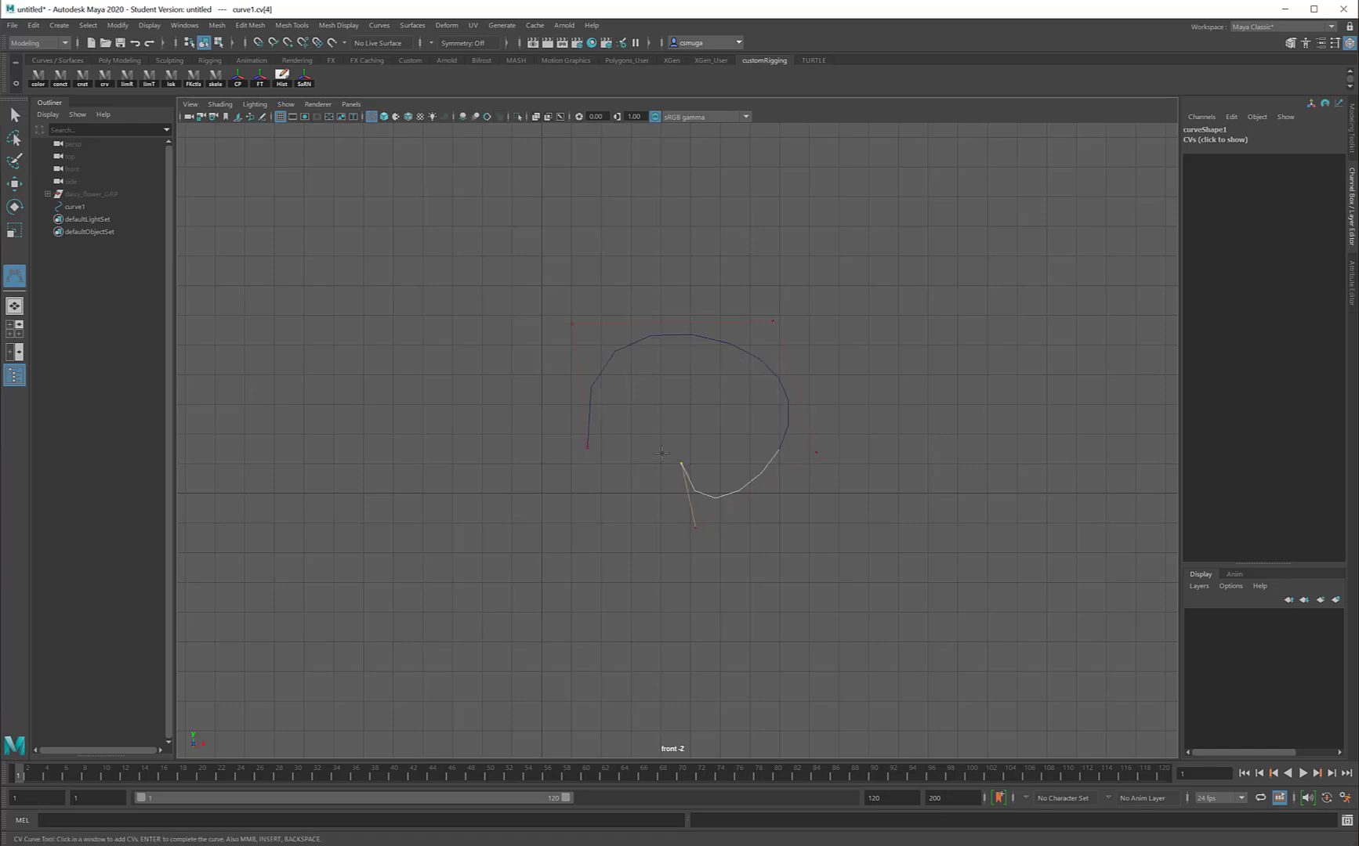
Step: Continue the CV curve inward with tightly spaced control vertices, curling it into a small spiral centre
left_click(669, 398)
left_click(759, 398)
left_click(750, 438)
left_click(716, 459)
left_click(716, 440)
left_click(728, 429)
left_click(719, 420)
left_click(702, 444)
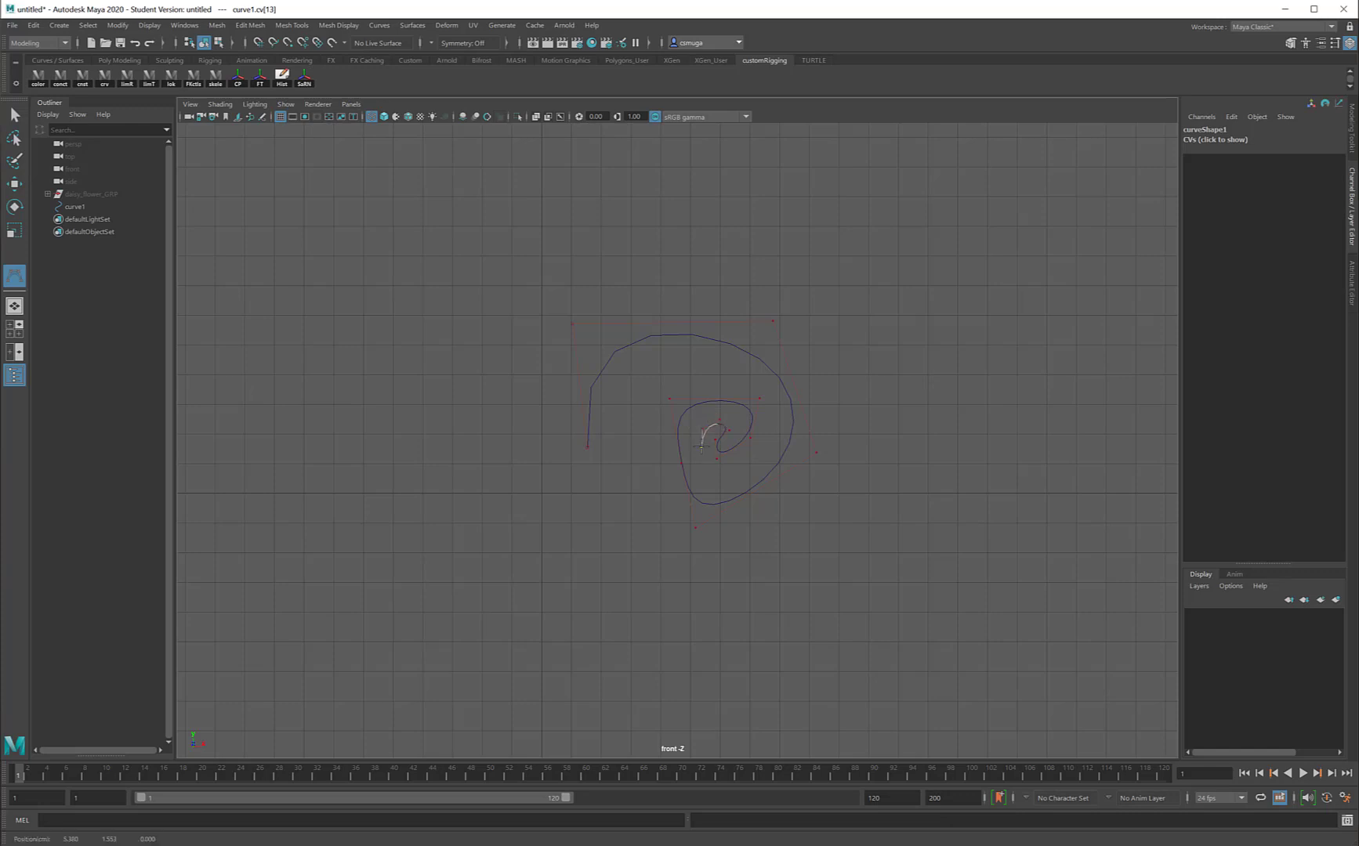
left_click(703, 461)
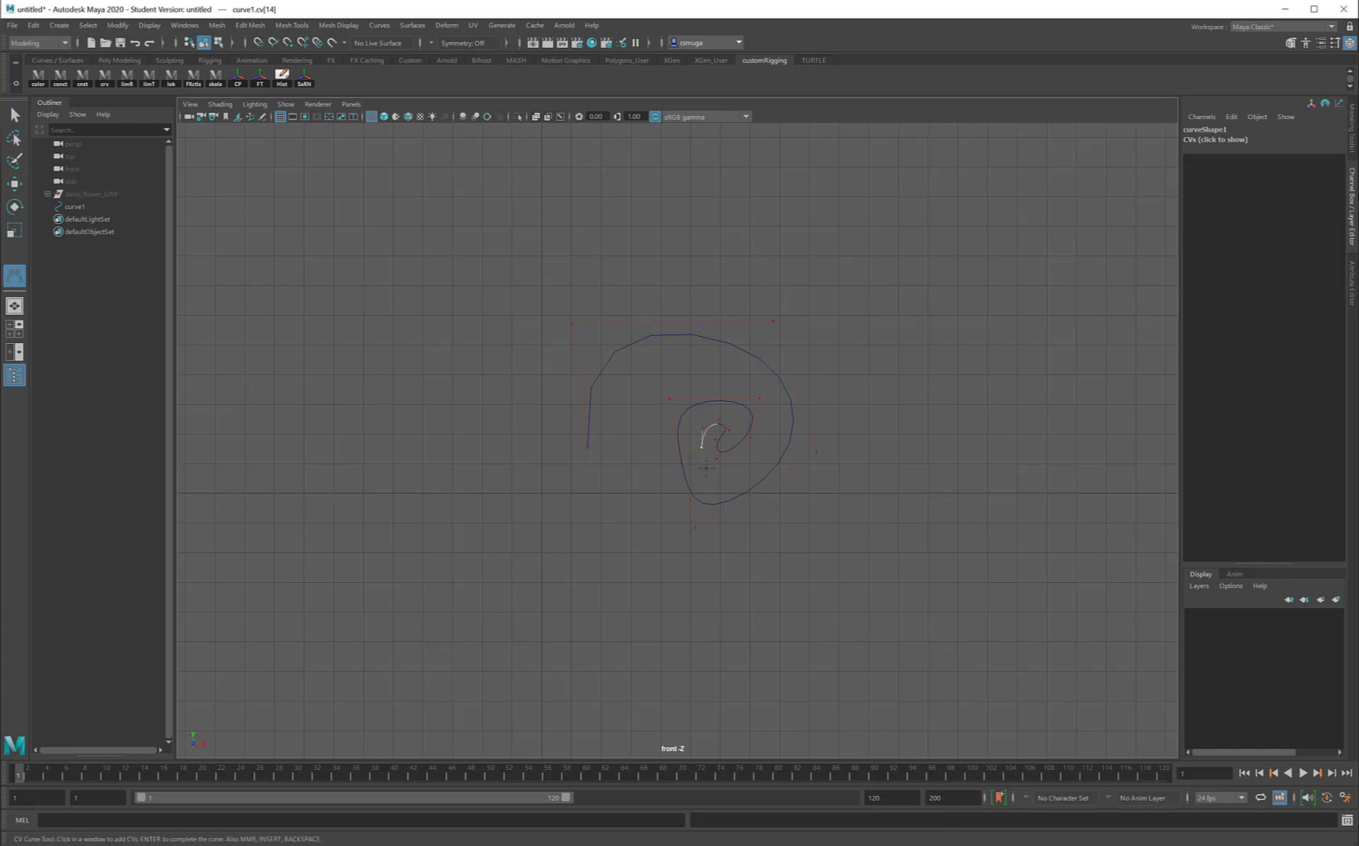
Step: Continue the CV curve back outward with control vertices snapped to the grid, looping around the spiral centre and under the outer arch
key("x")
left_click(720, 462)
left_click(749, 464)
left_click(778, 434)
left_click(778, 404)
left_click(750, 375)
left_click(696, 351)
left_click(631, 375)
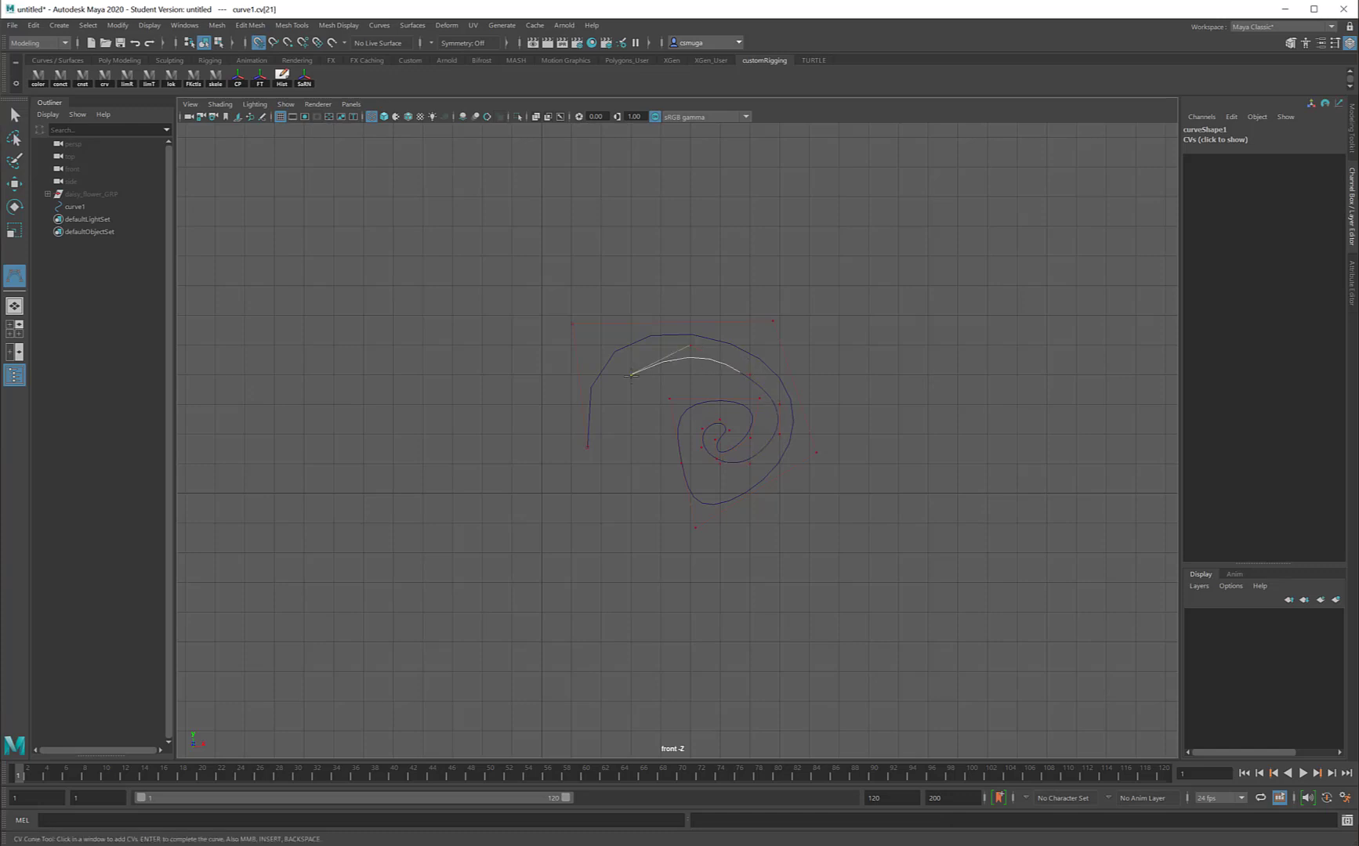
left_click(631, 432)
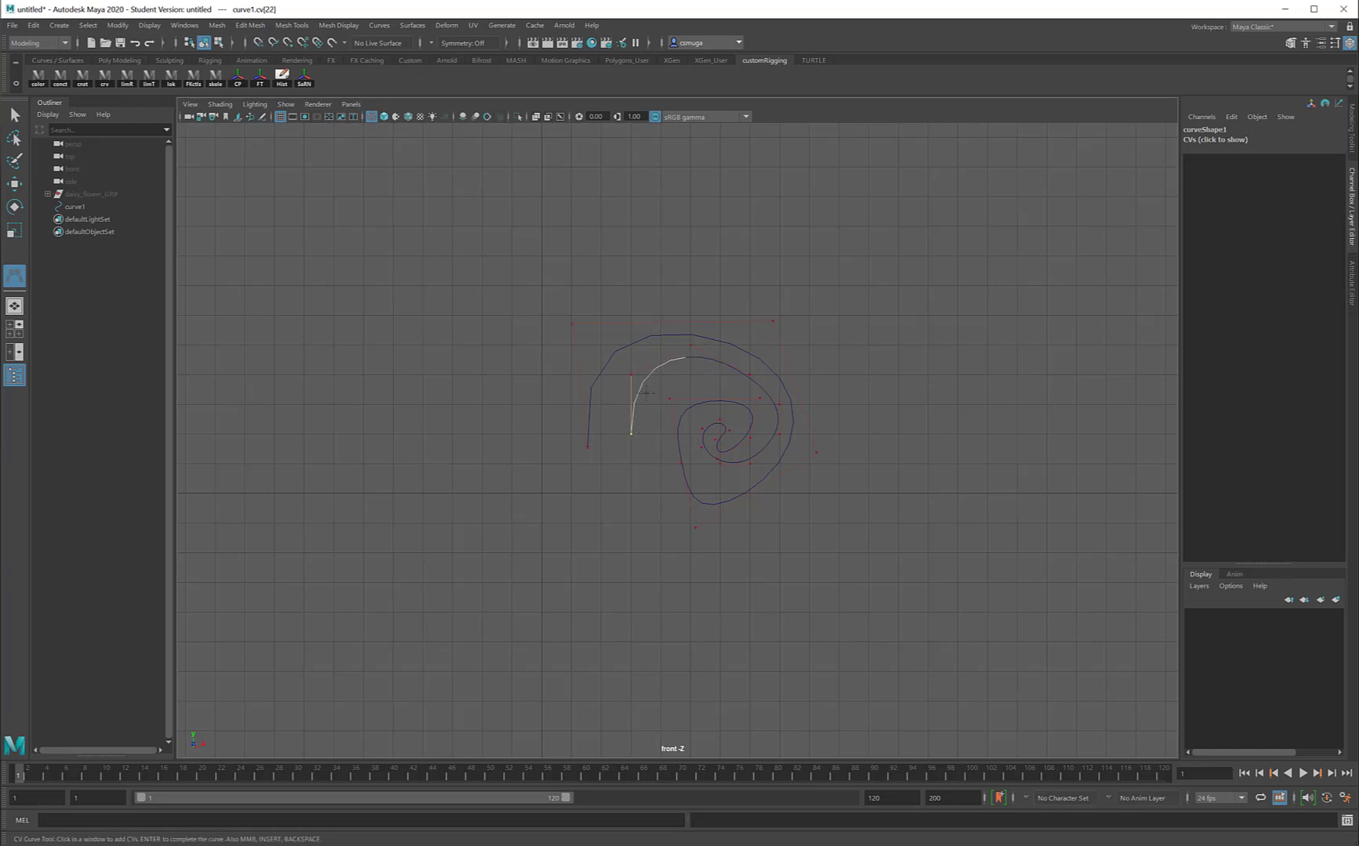